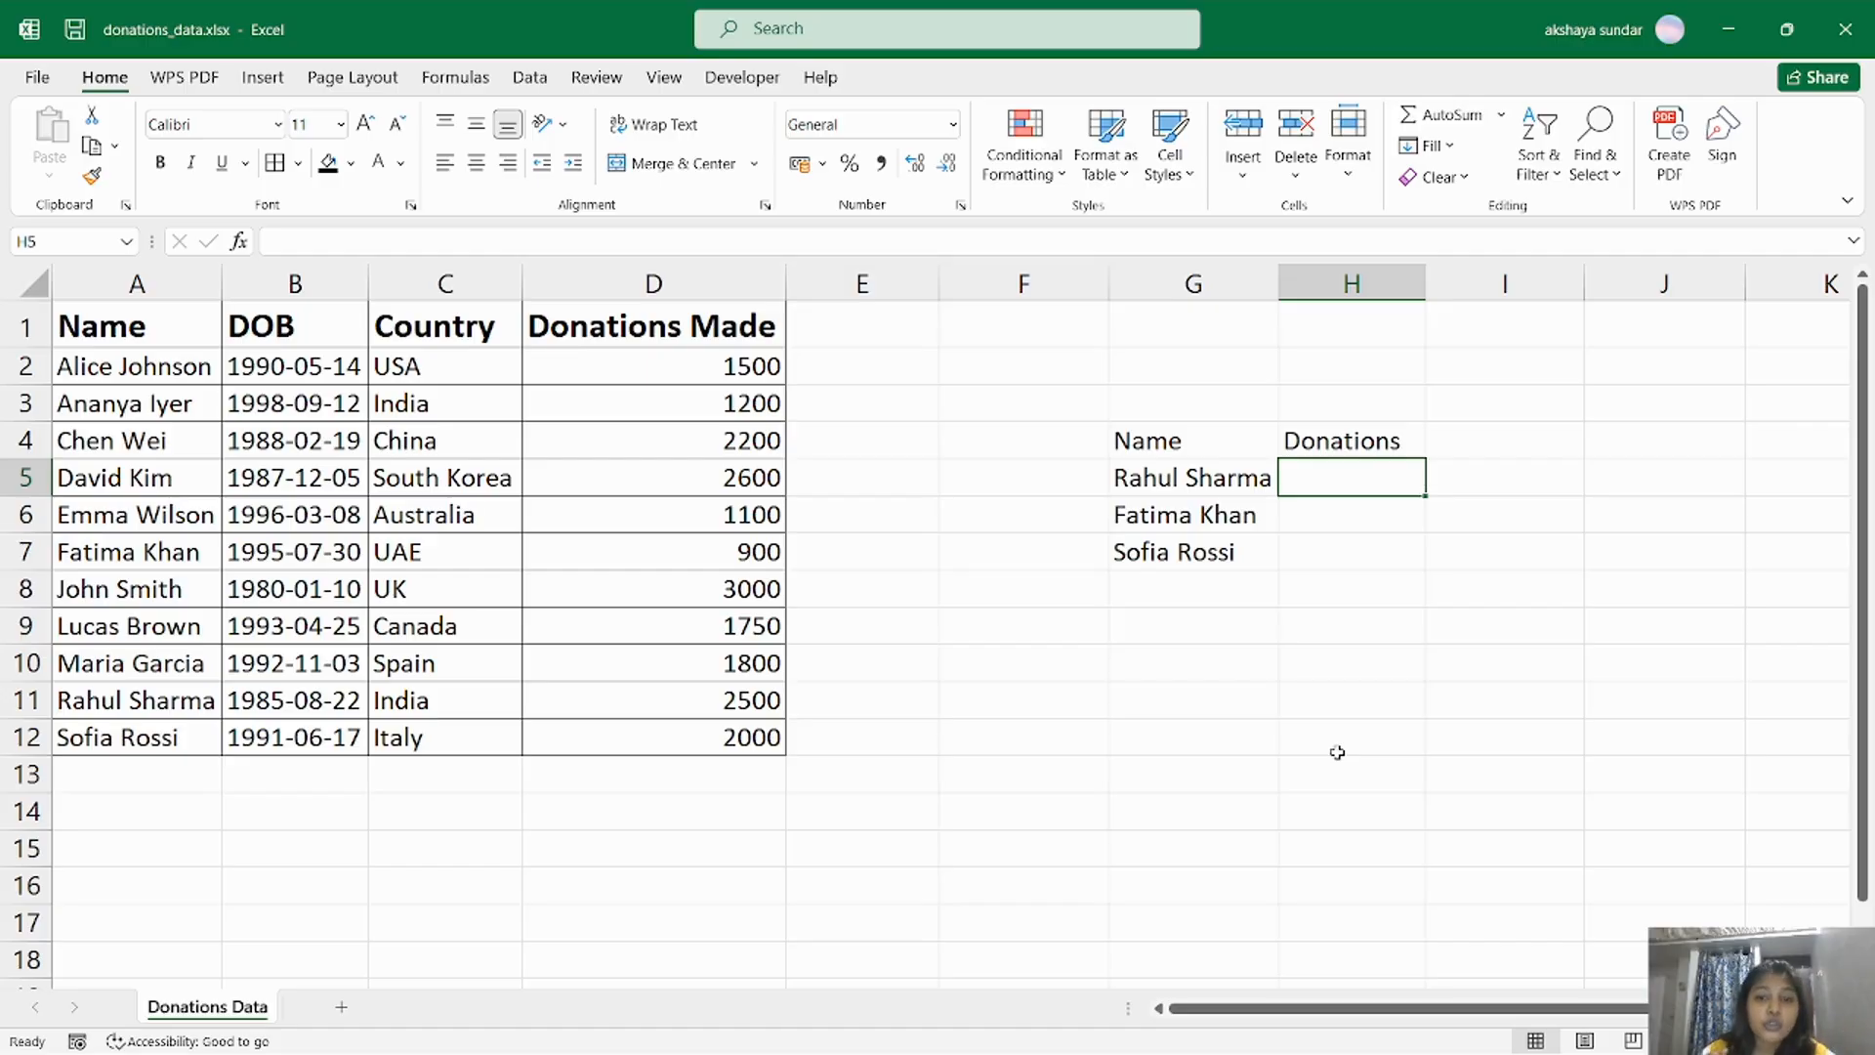
# Examine the lookup name in G5, the empty donations cell beside it, and the matching row in the main donations table.
pyautogui.click(1209, 470)
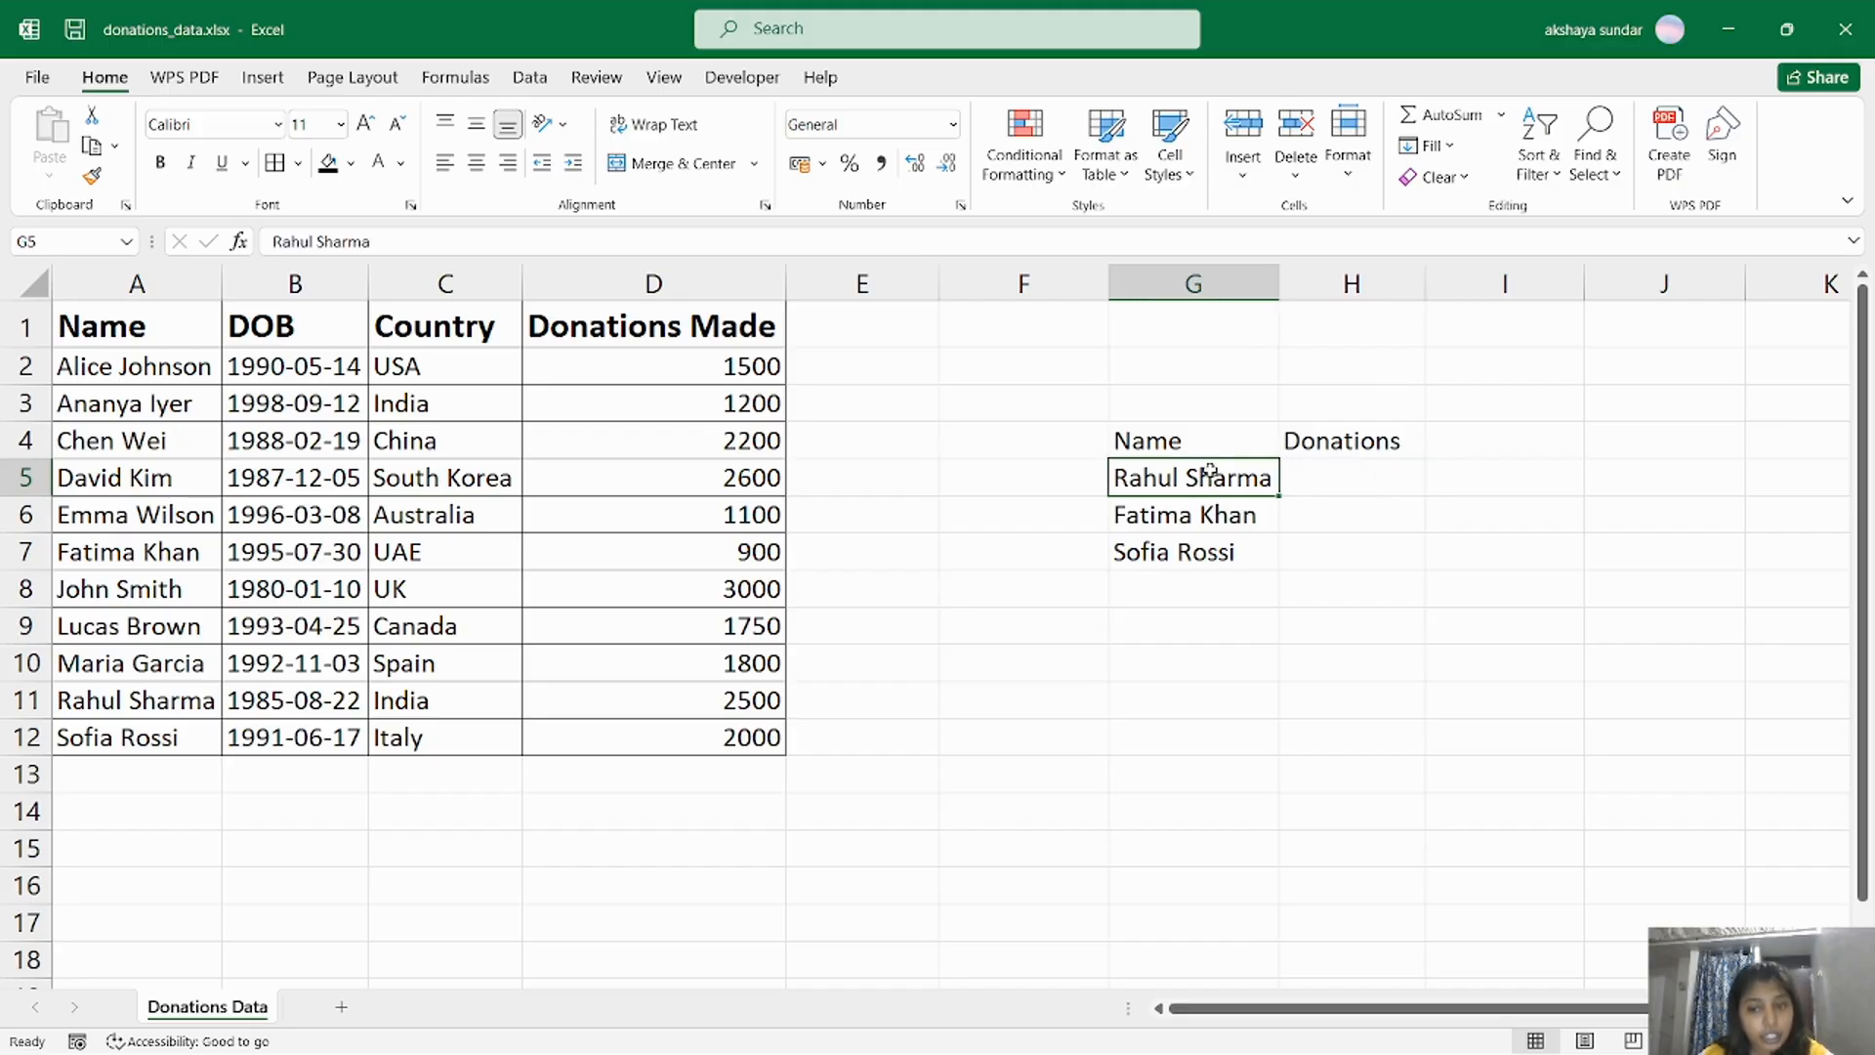
pyautogui.click(1313, 477)
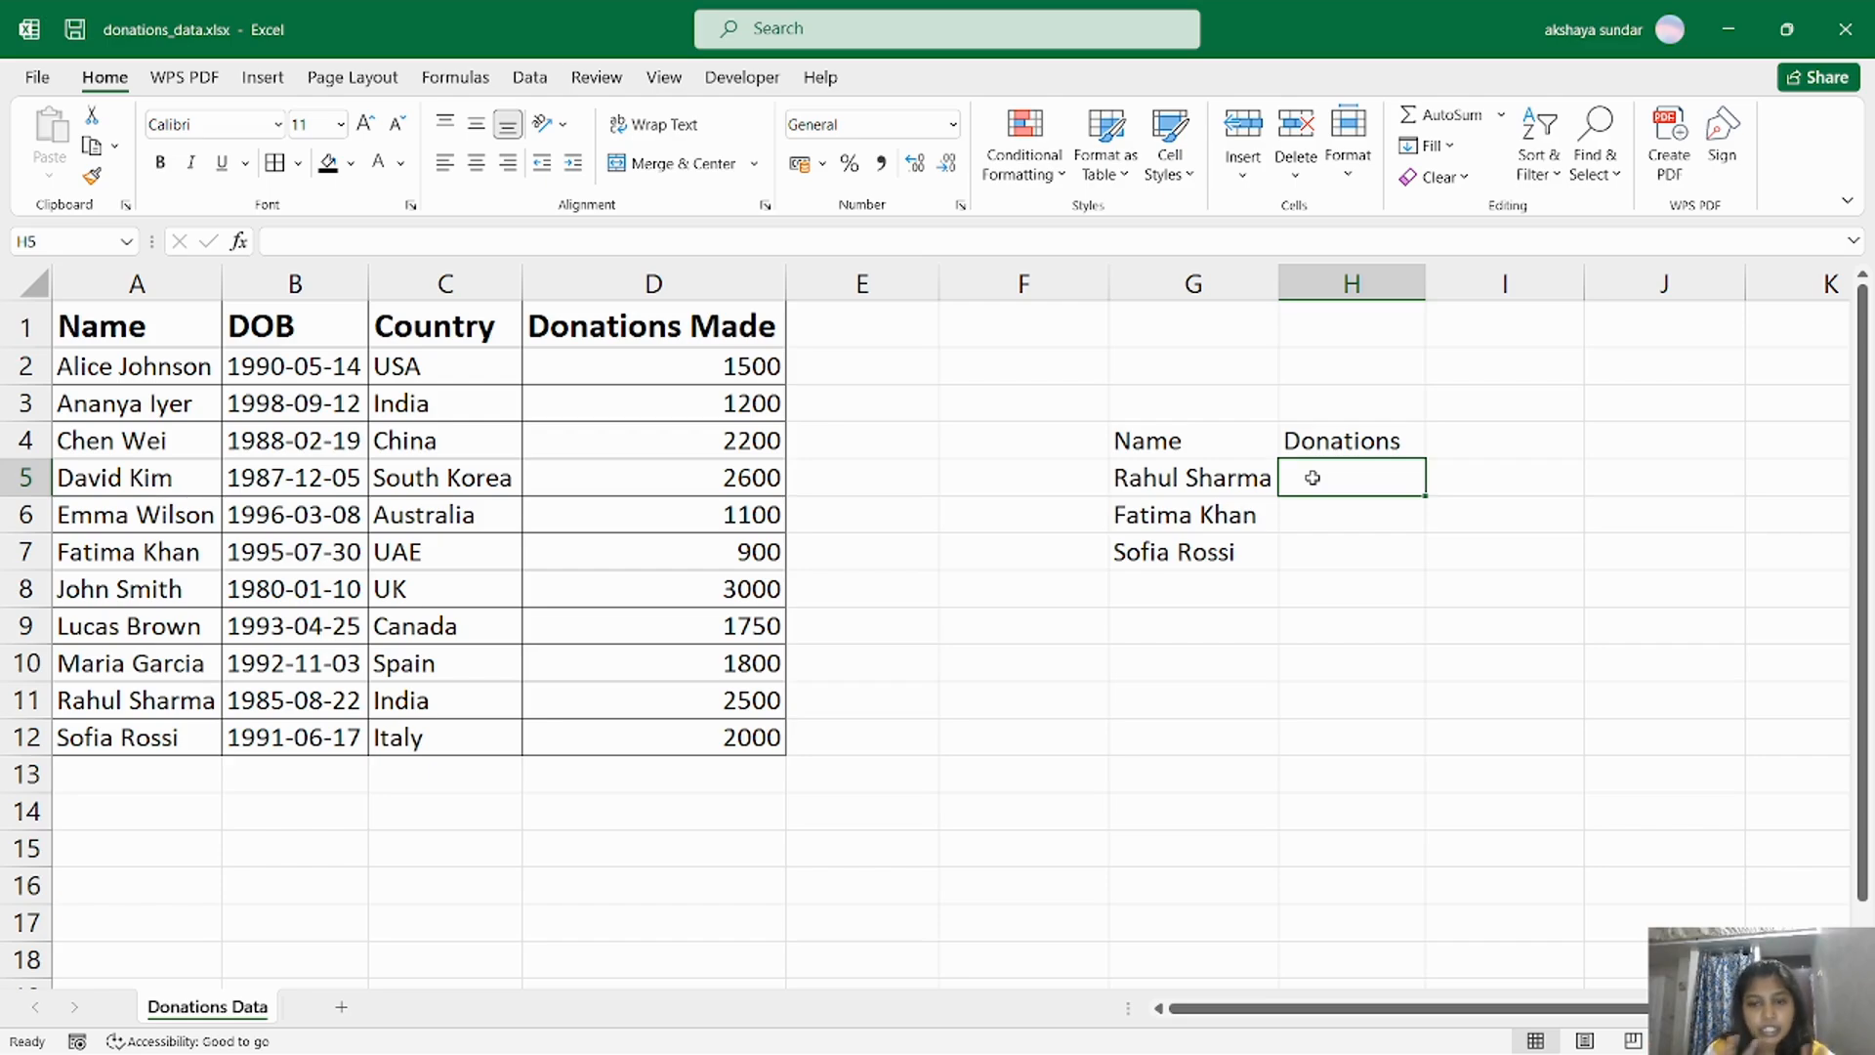
pyautogui.click(1211, 487)
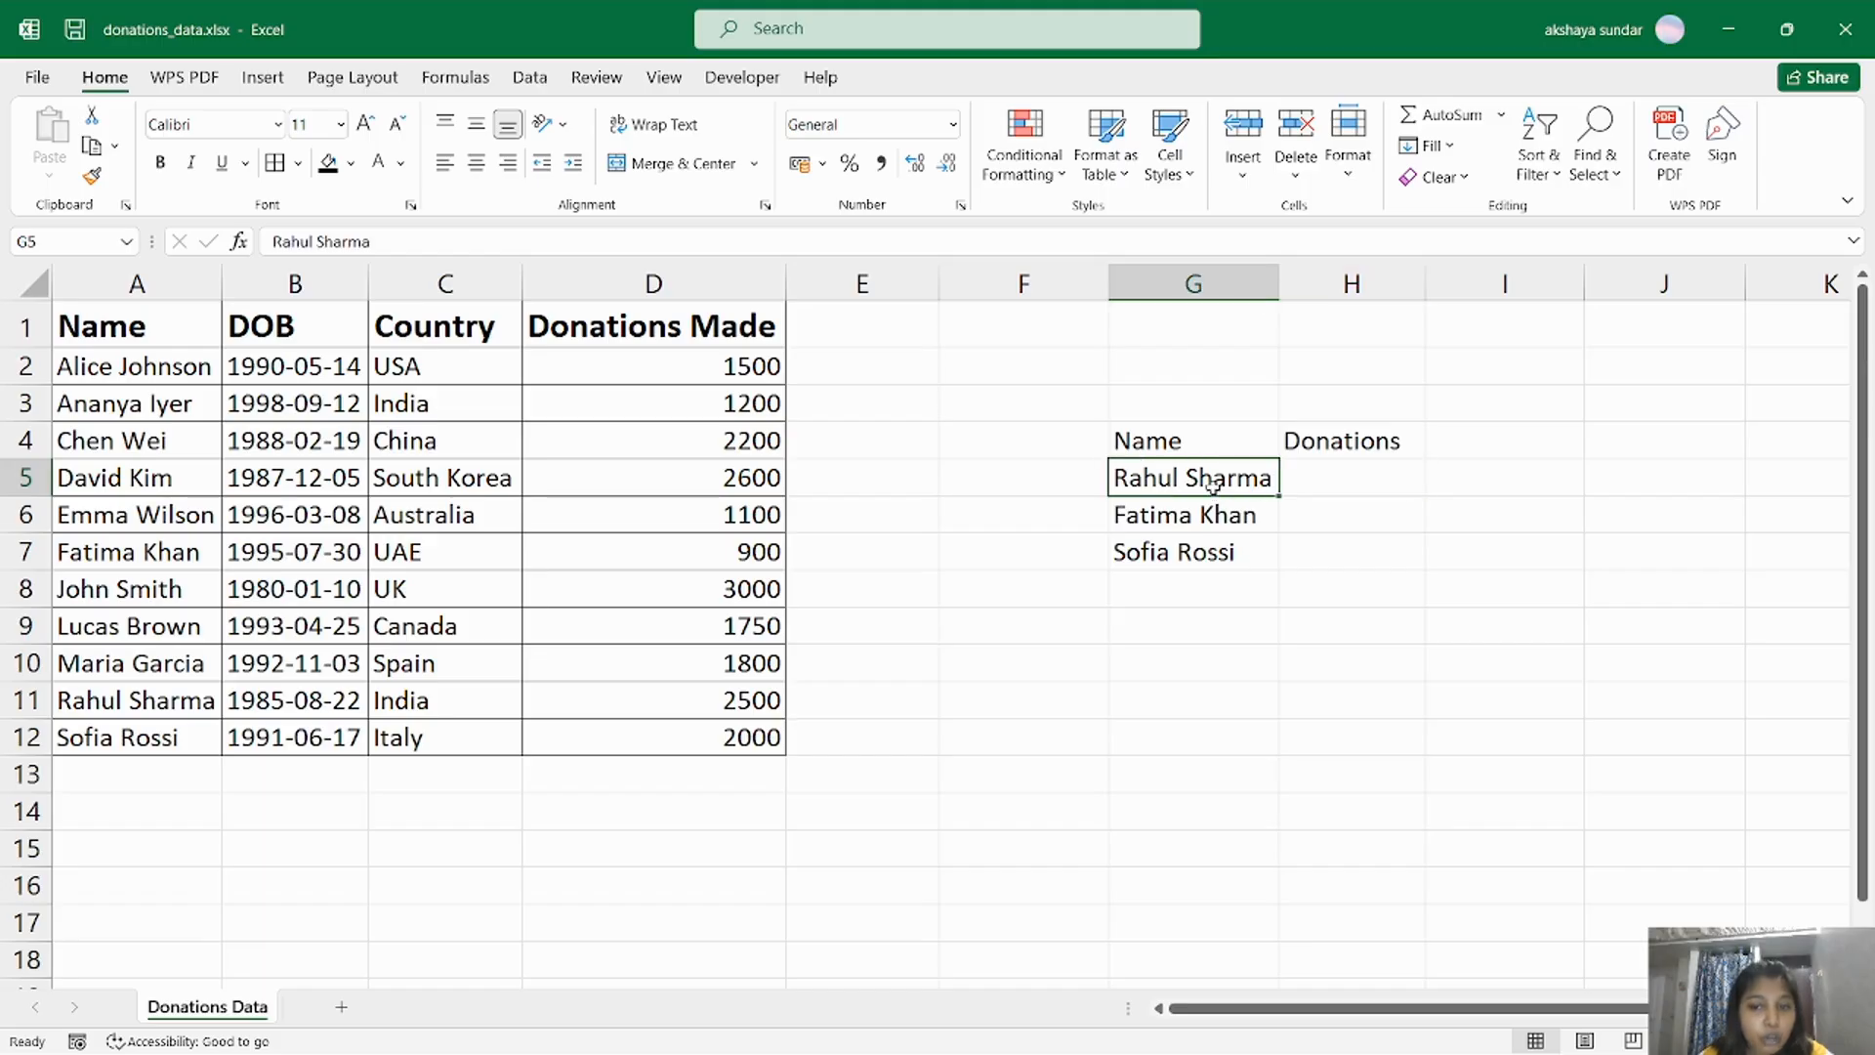
pyautogui.click(1345, 482)
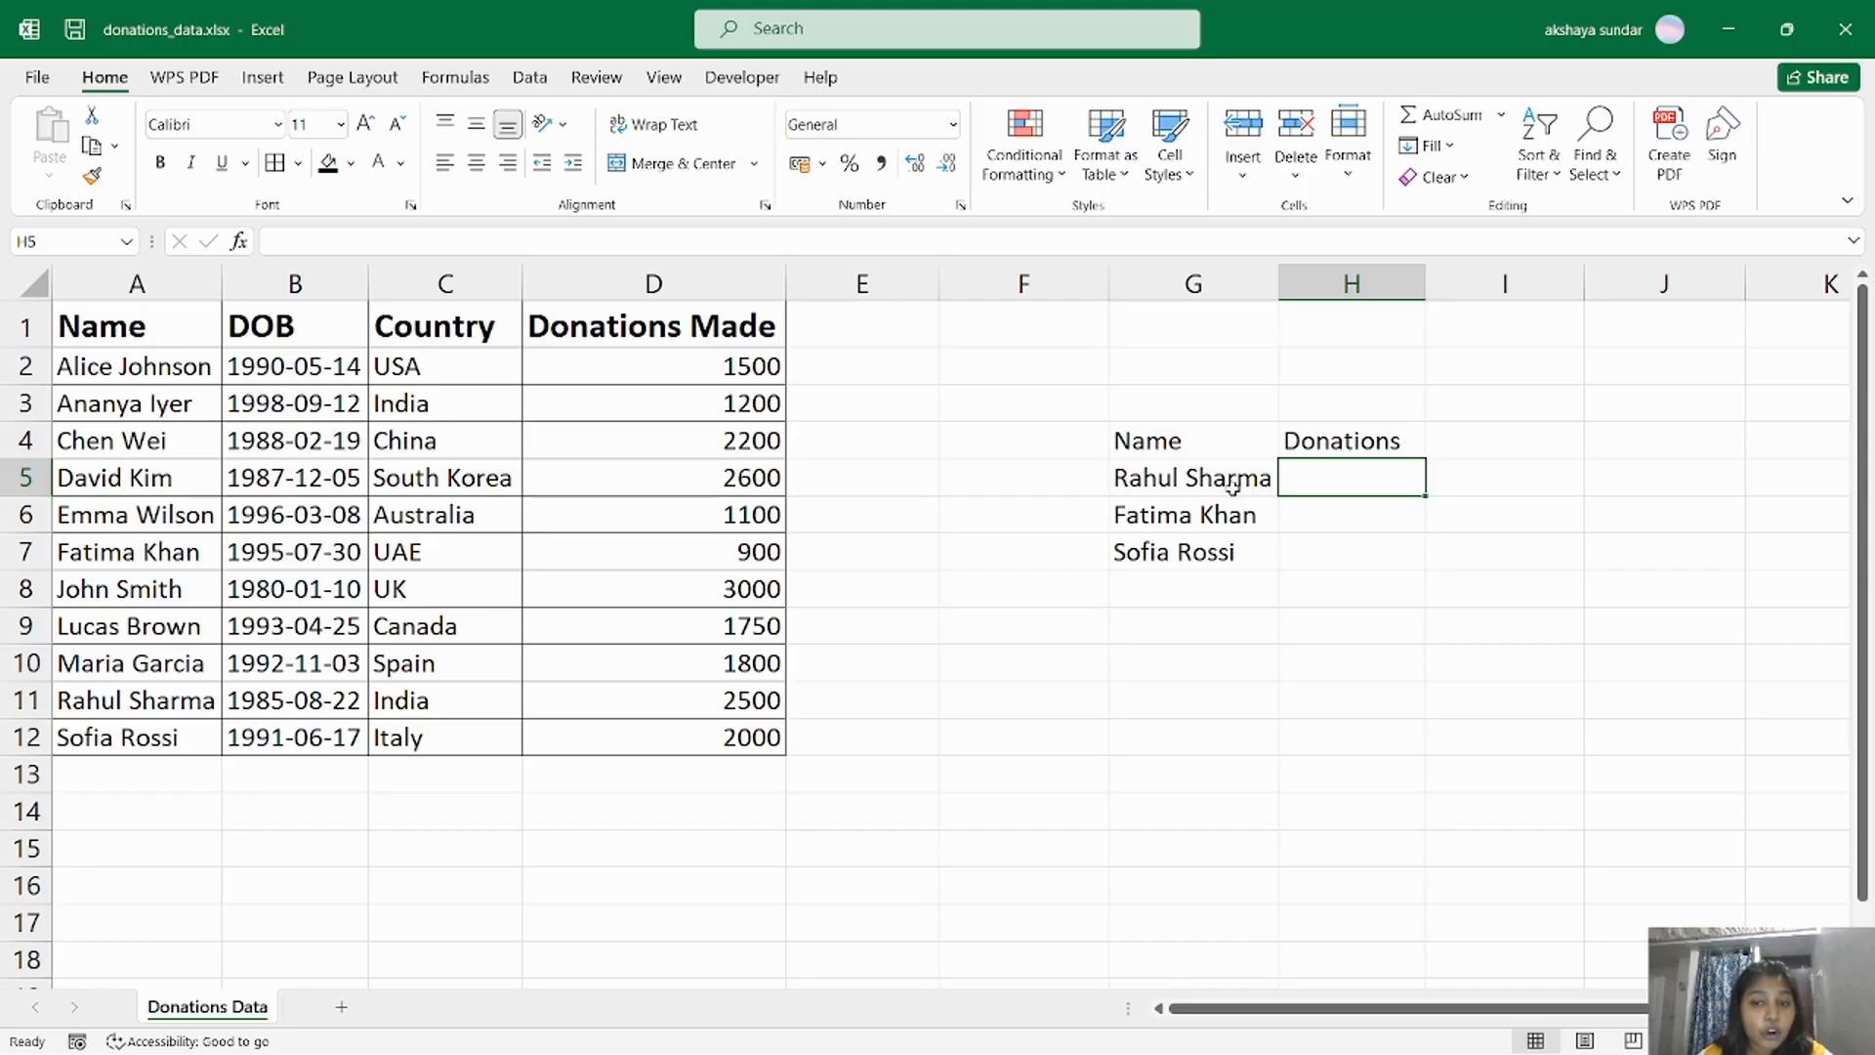
pyautogui.moveTo(219, 379); pyautogui.dragTo(720, 733)
pyautogui.click(161, 584)
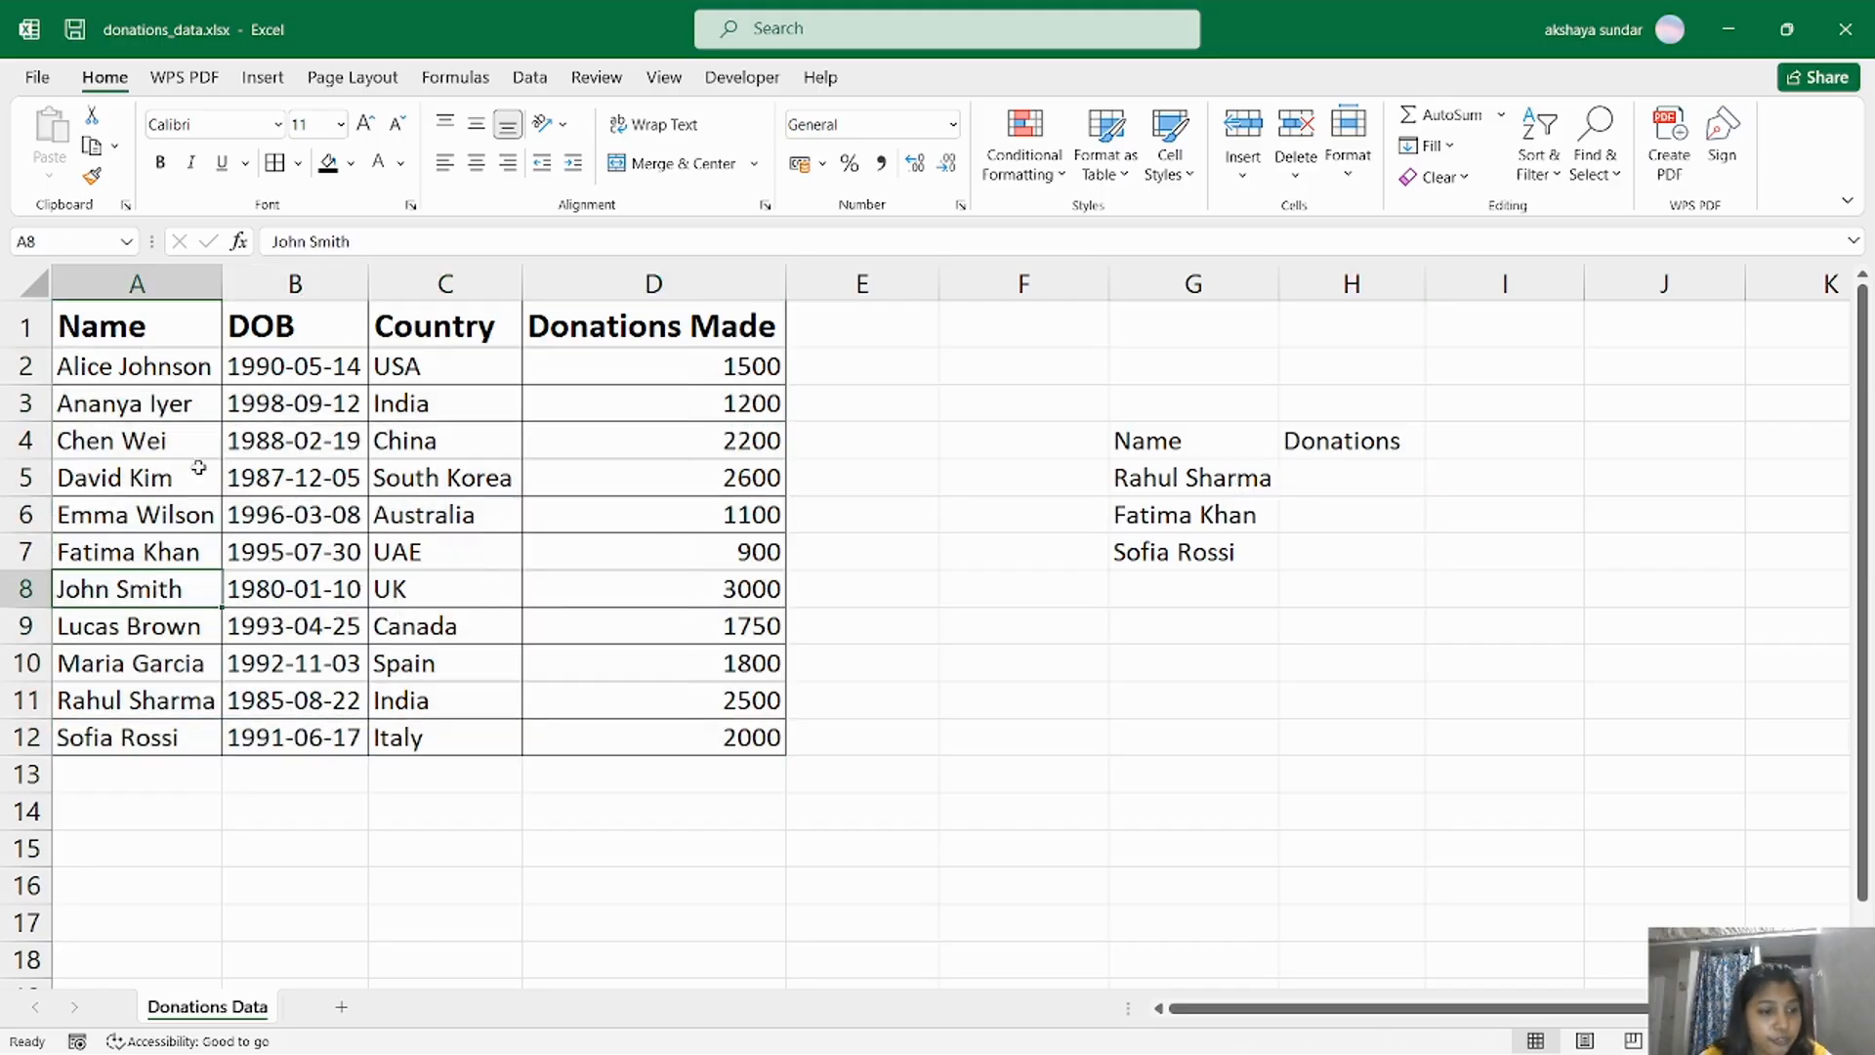
pyautogui.click(137, 706)
pyautogui.click(682, 705)
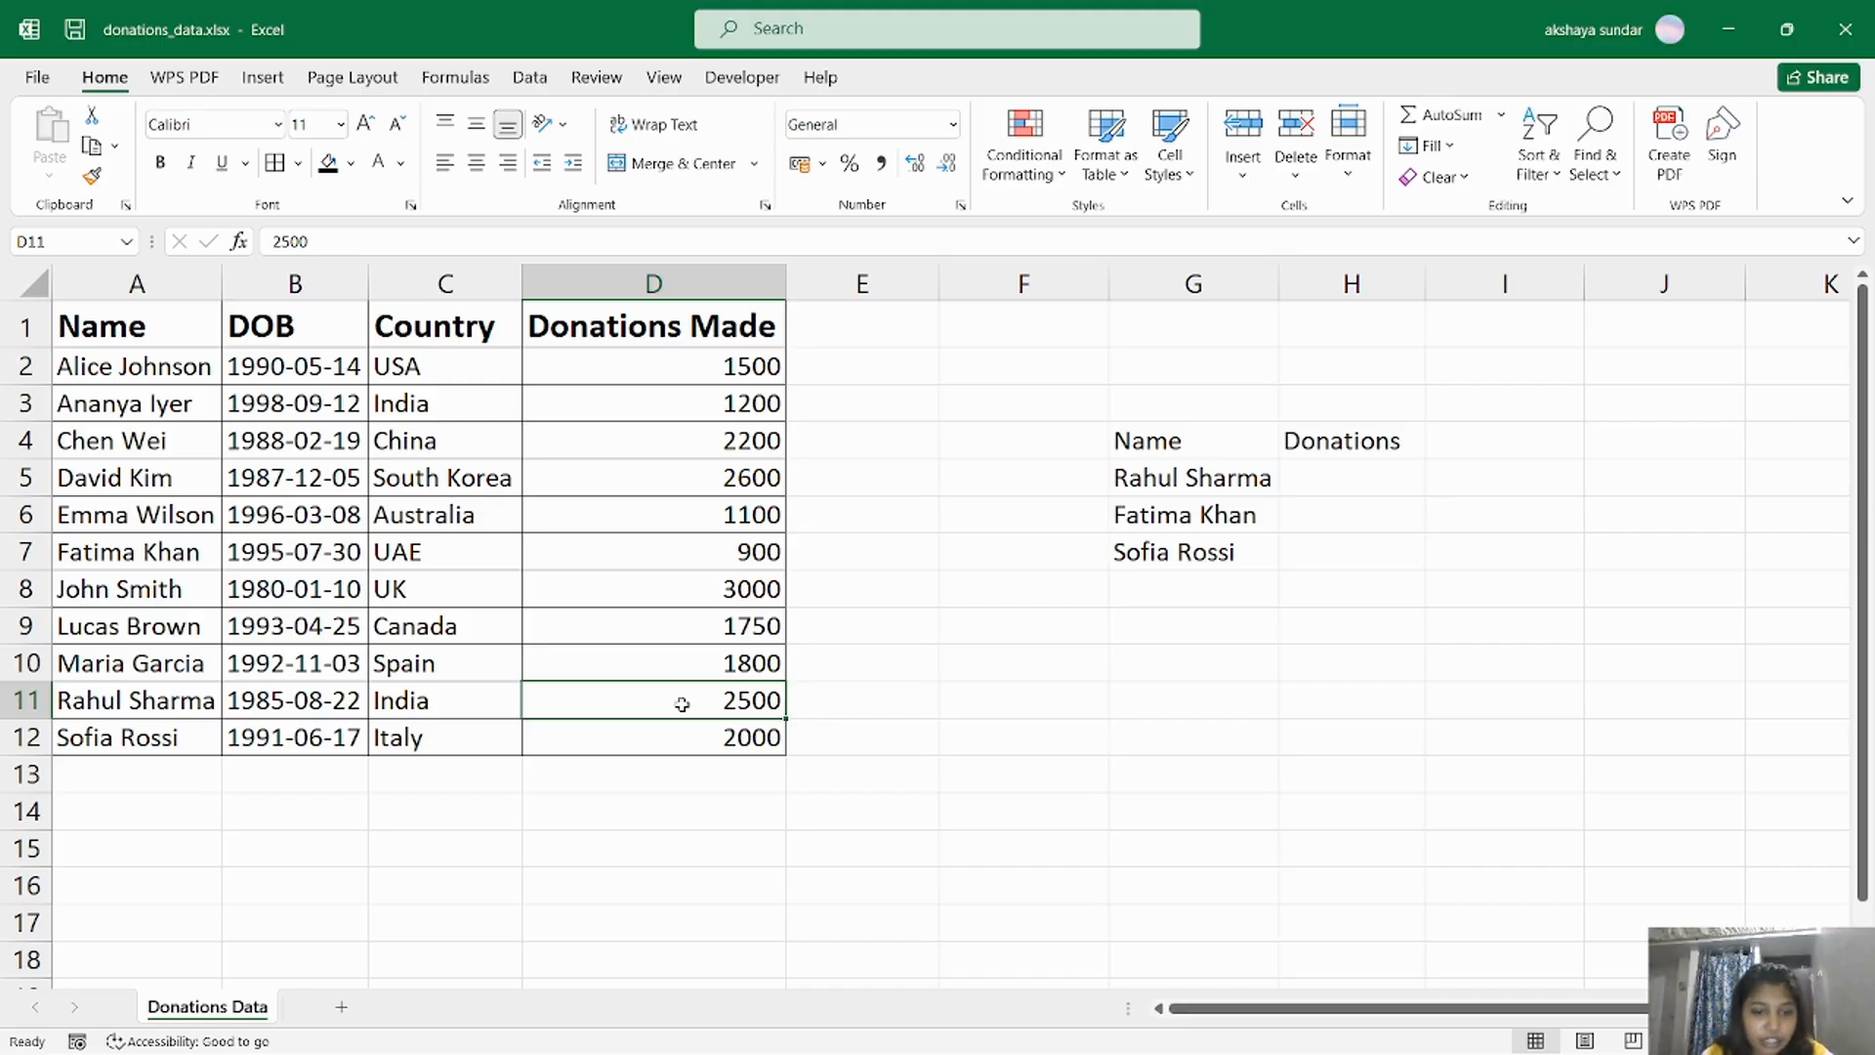
# Enter the exact-match formula =VLOOKUP(G5,A2:D12,4,FALSE) in cell H5 to retrieve the first person's donations.
pyautogui.click(1352, 488)
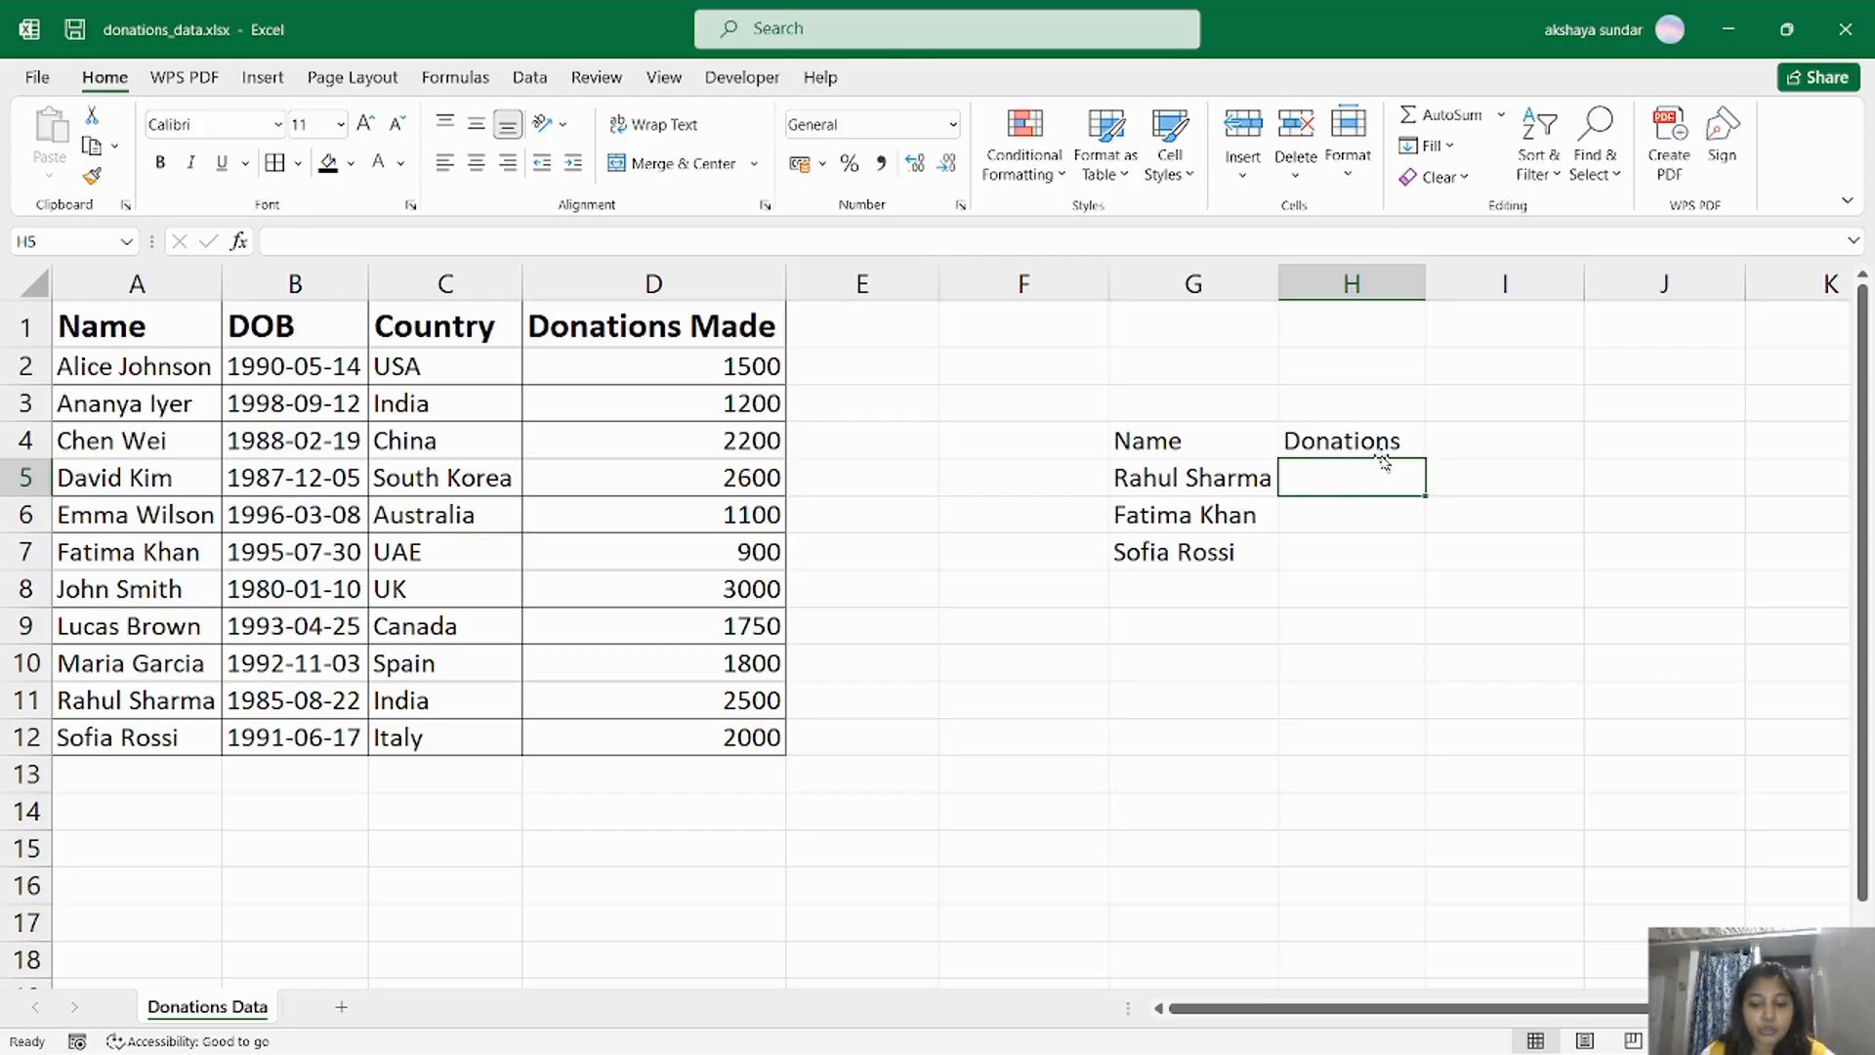
pyautogui.write('=vlookup')
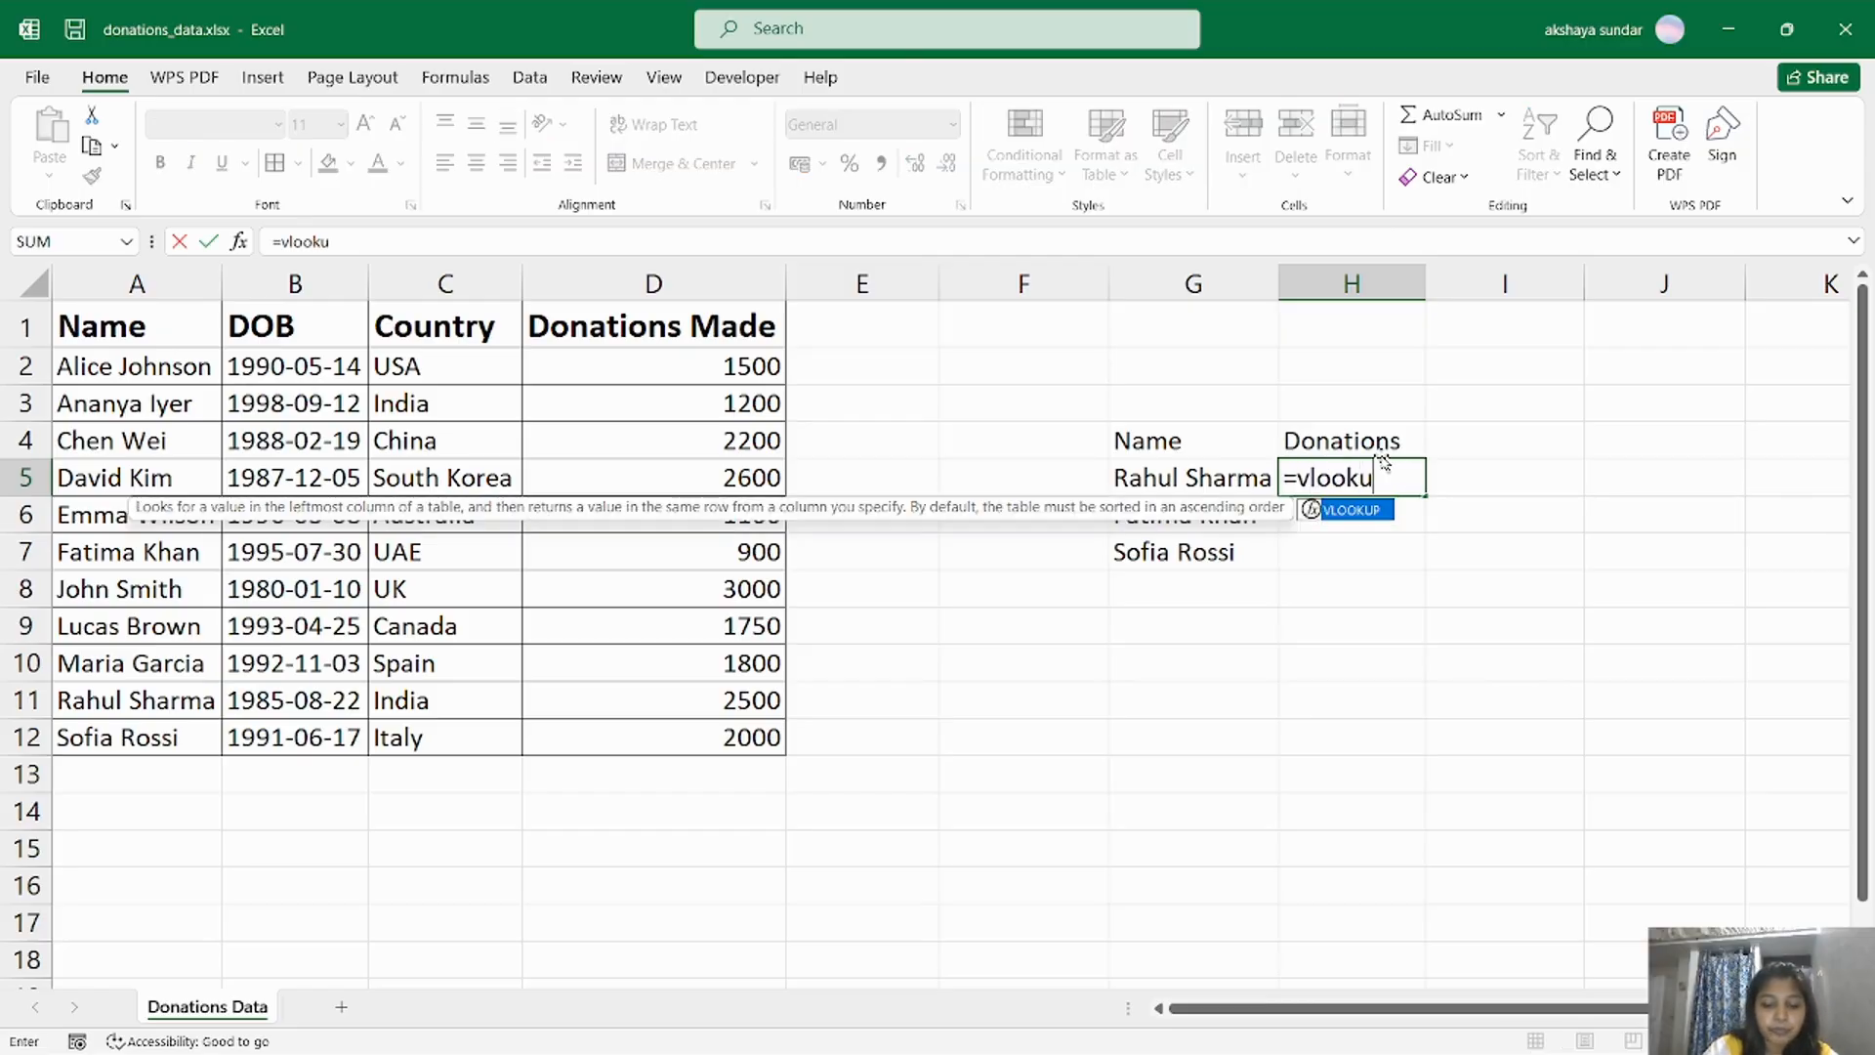
pyautogui.doubleClick(1359, 516)
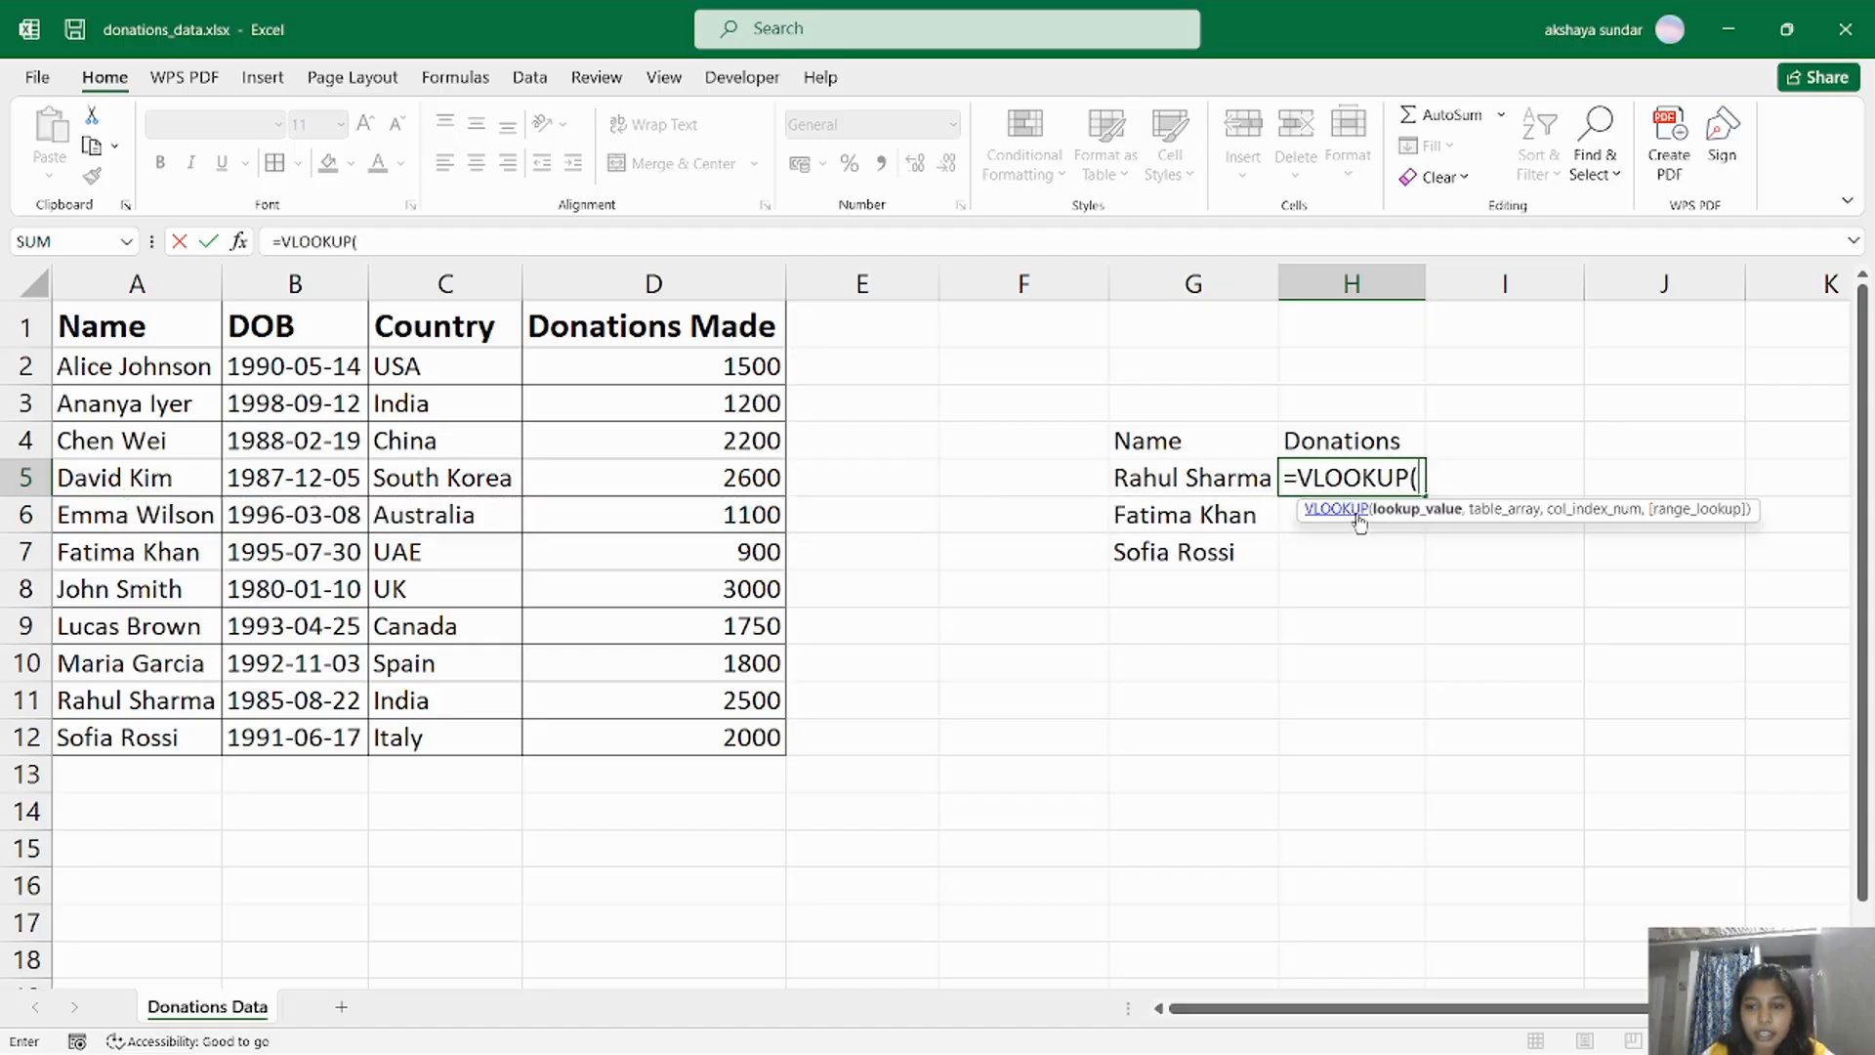
pyautogui.click(1222, 480)
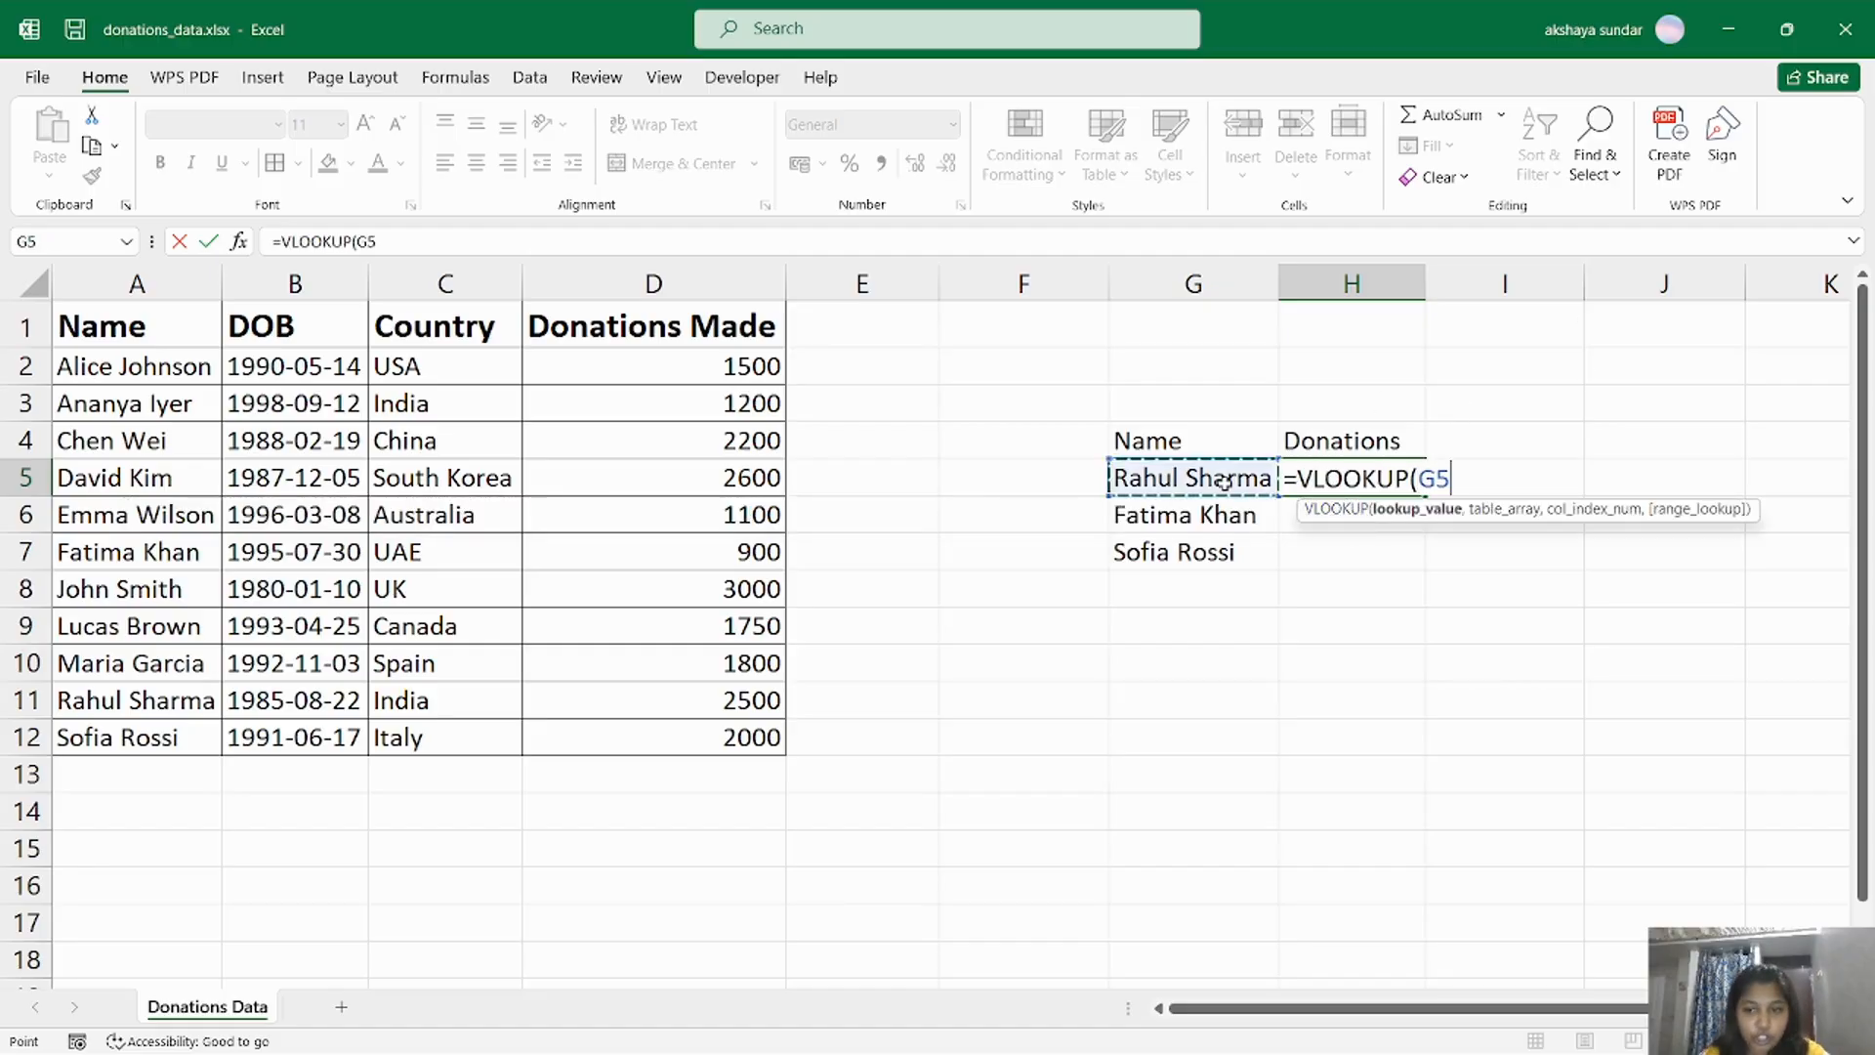
pyautogui.write(',')
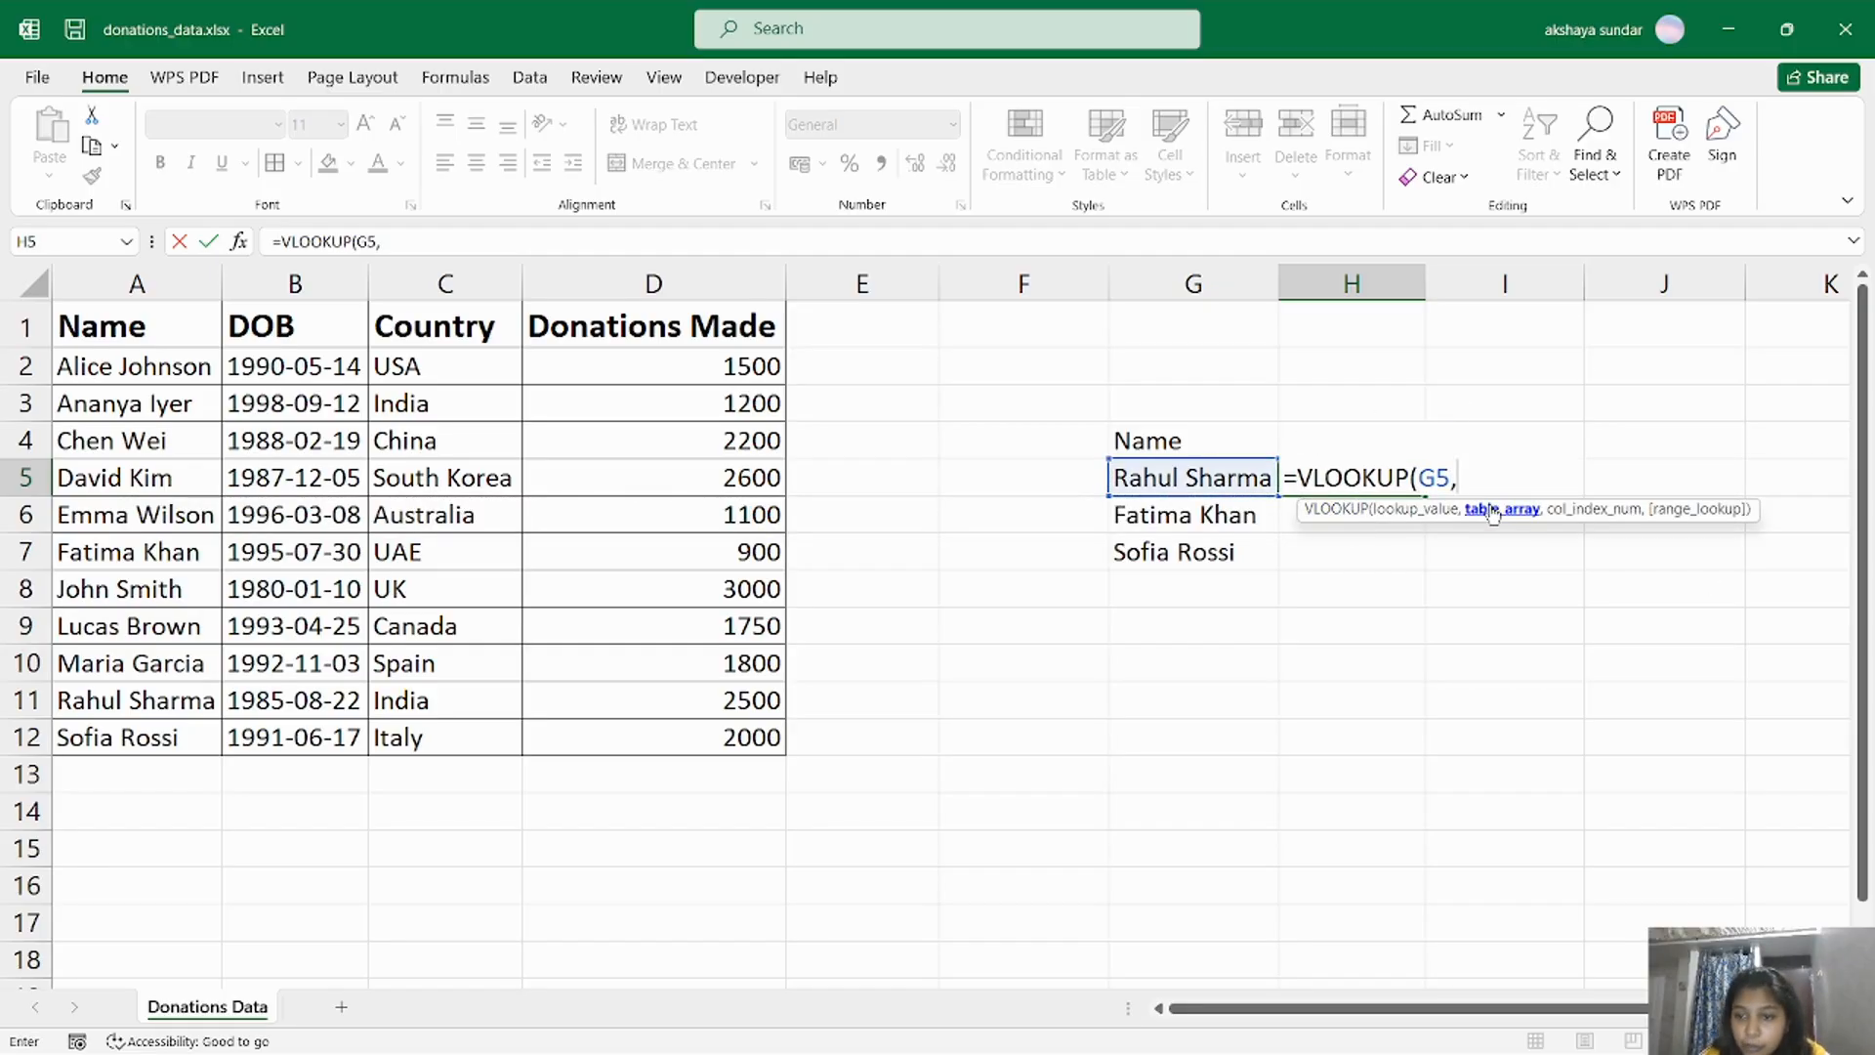
pyautogui.moveTo(159, 371); pyautogui.dragTo(619, 722)
pyautogui.write(',')
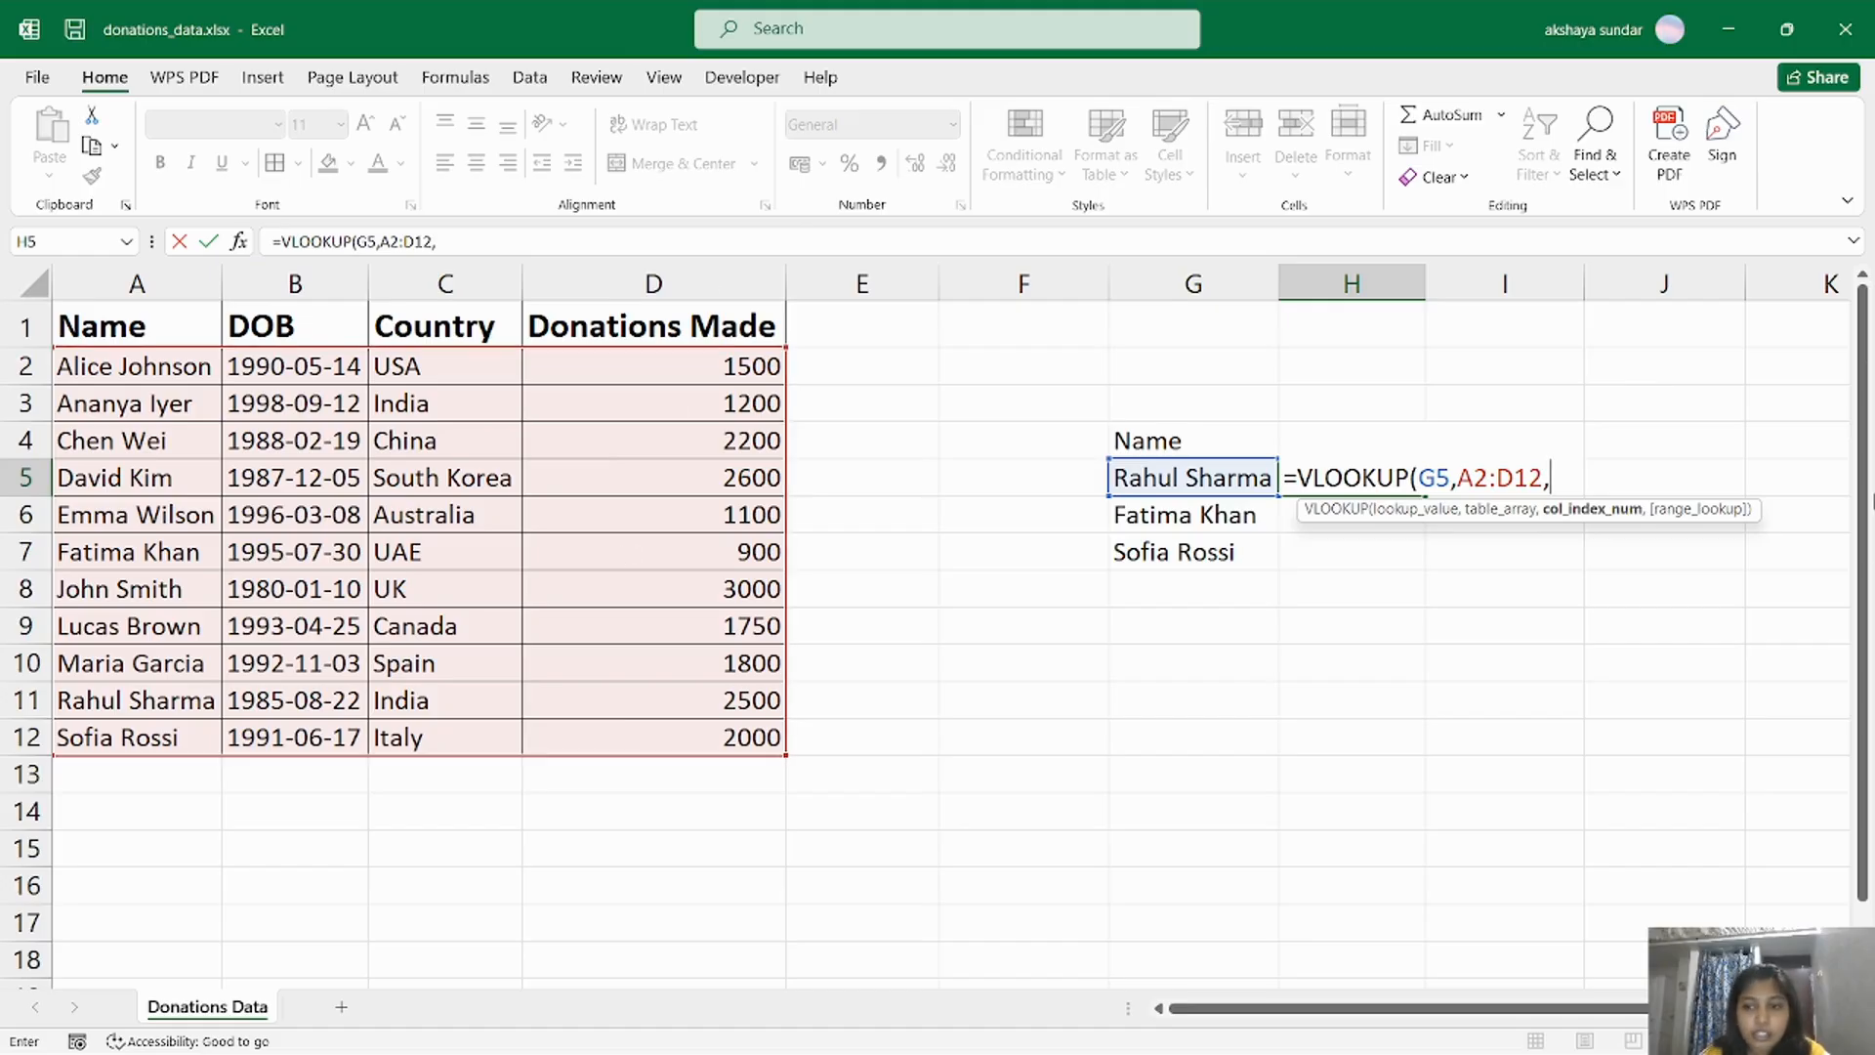
pyautogui.write('4')
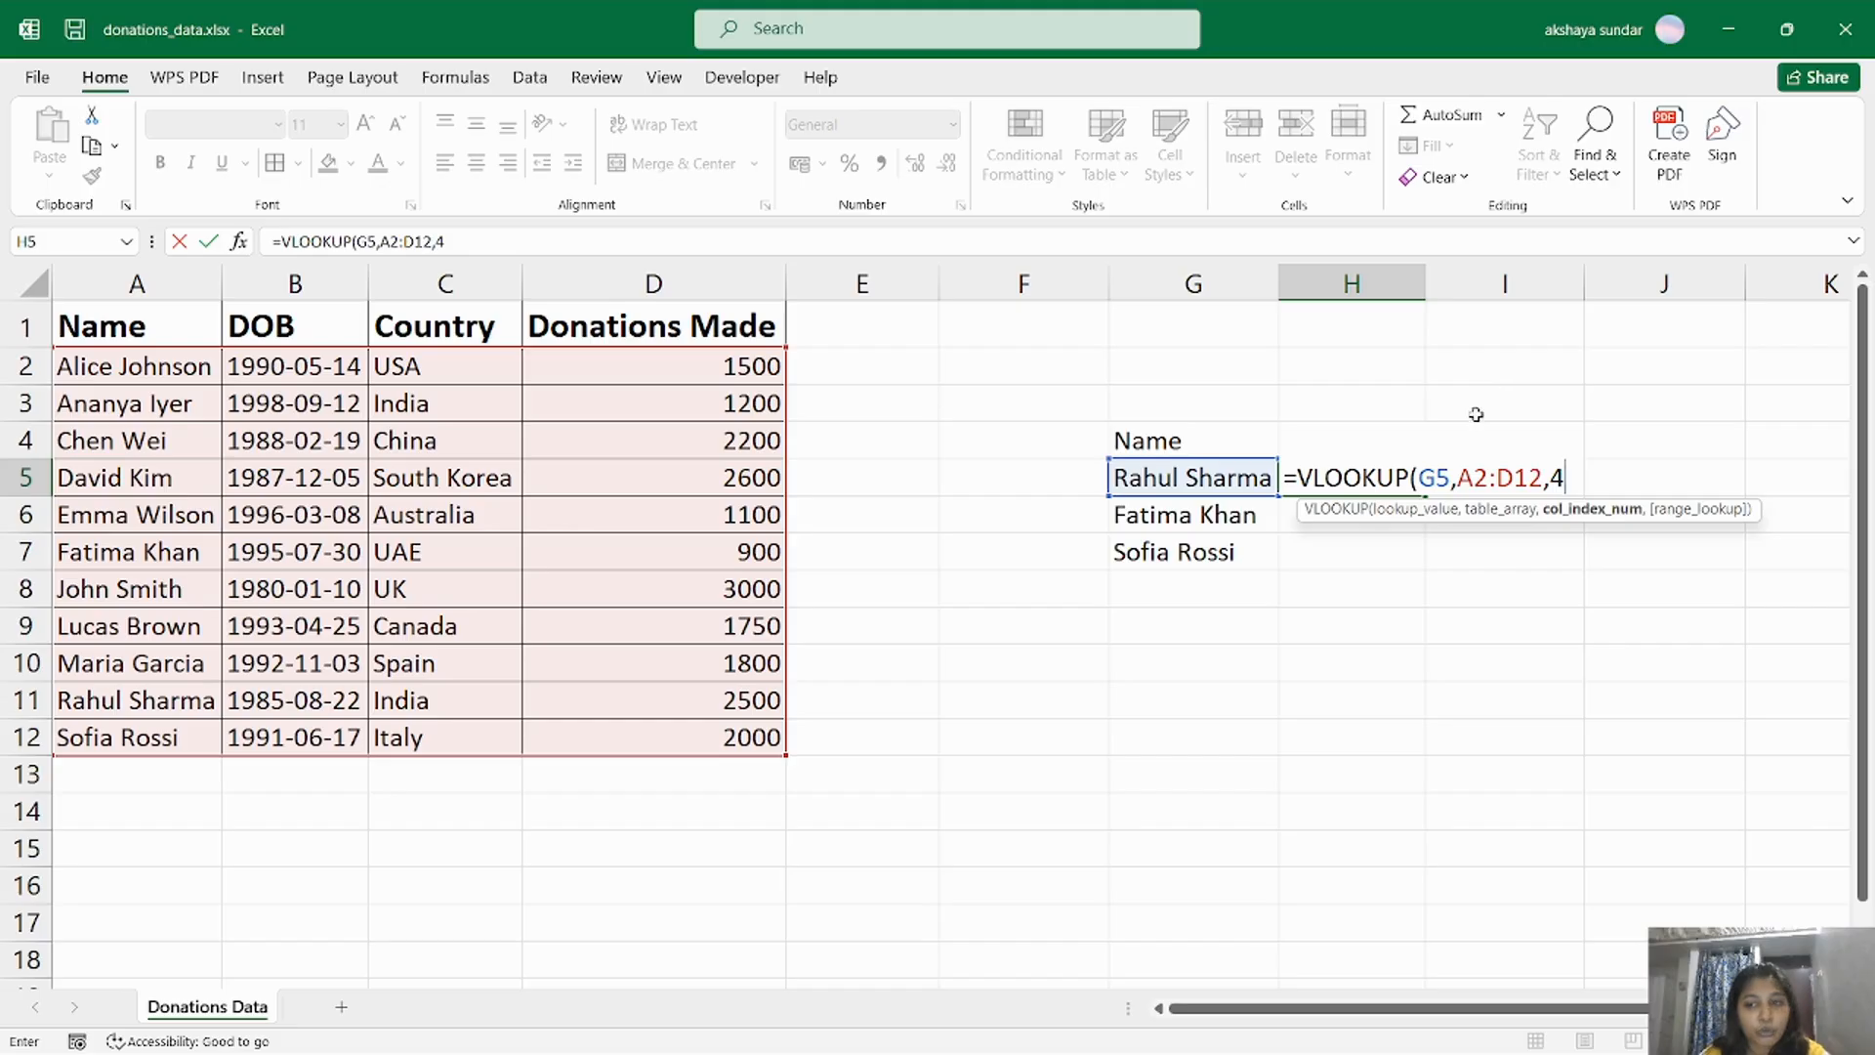
pyautogui.write(',')
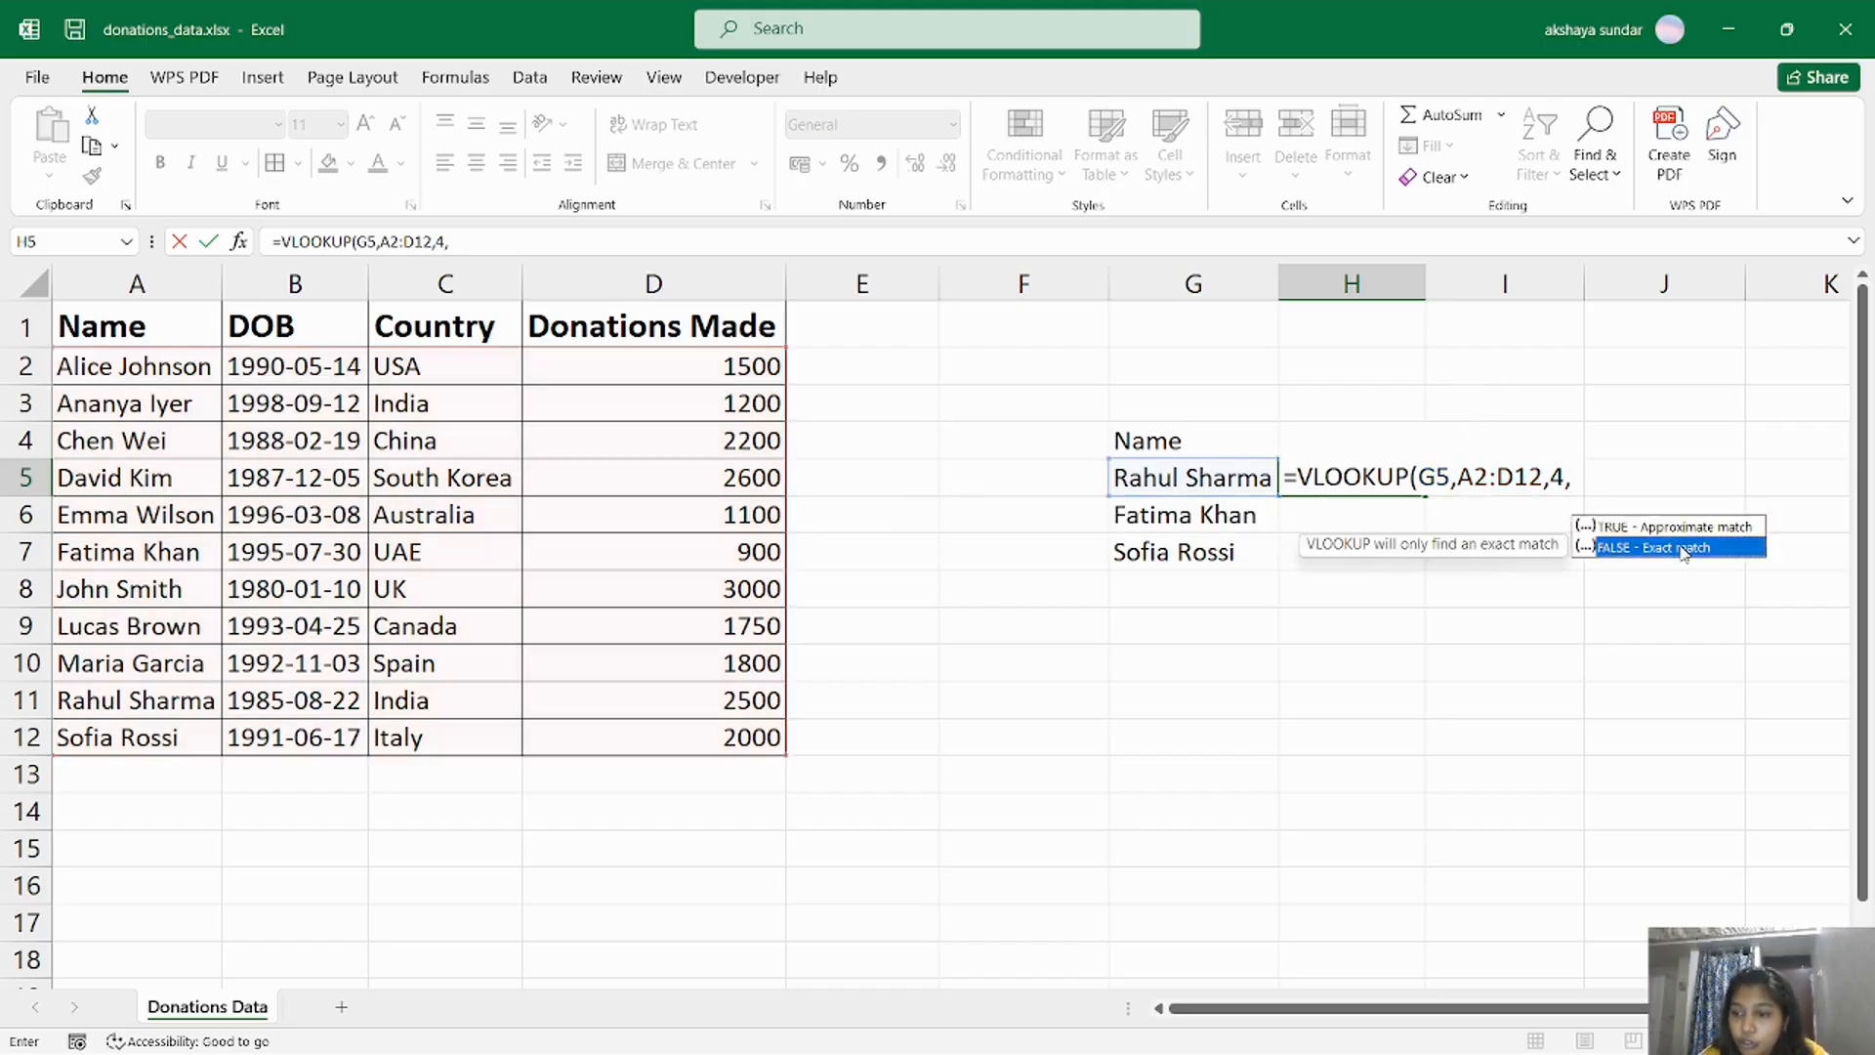
pyautogui.doubleClick(1682, 548)
pyautogui.write(')')
pyautogui.press('Return')
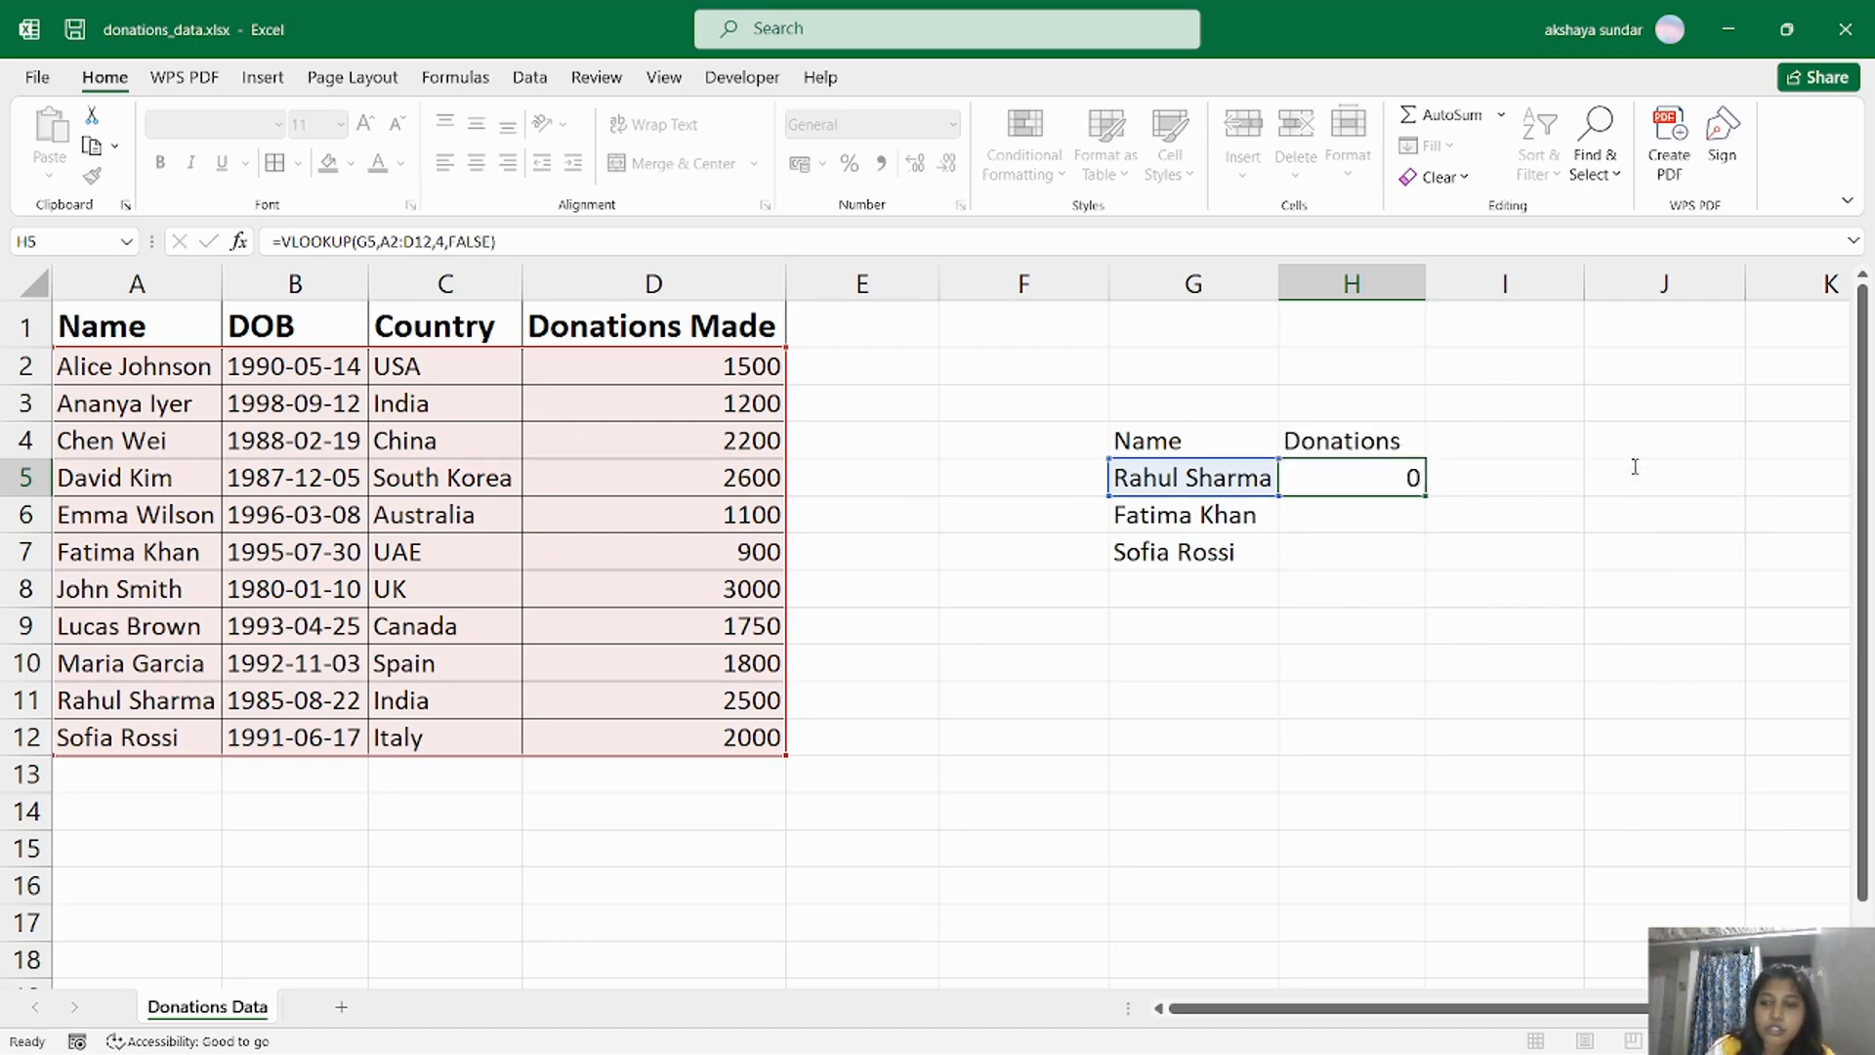
# Fill the VLOOKUP formula from H5 down to H7 and check the results against source rows 7 and 12.
pyautogui.click(1368, 492)
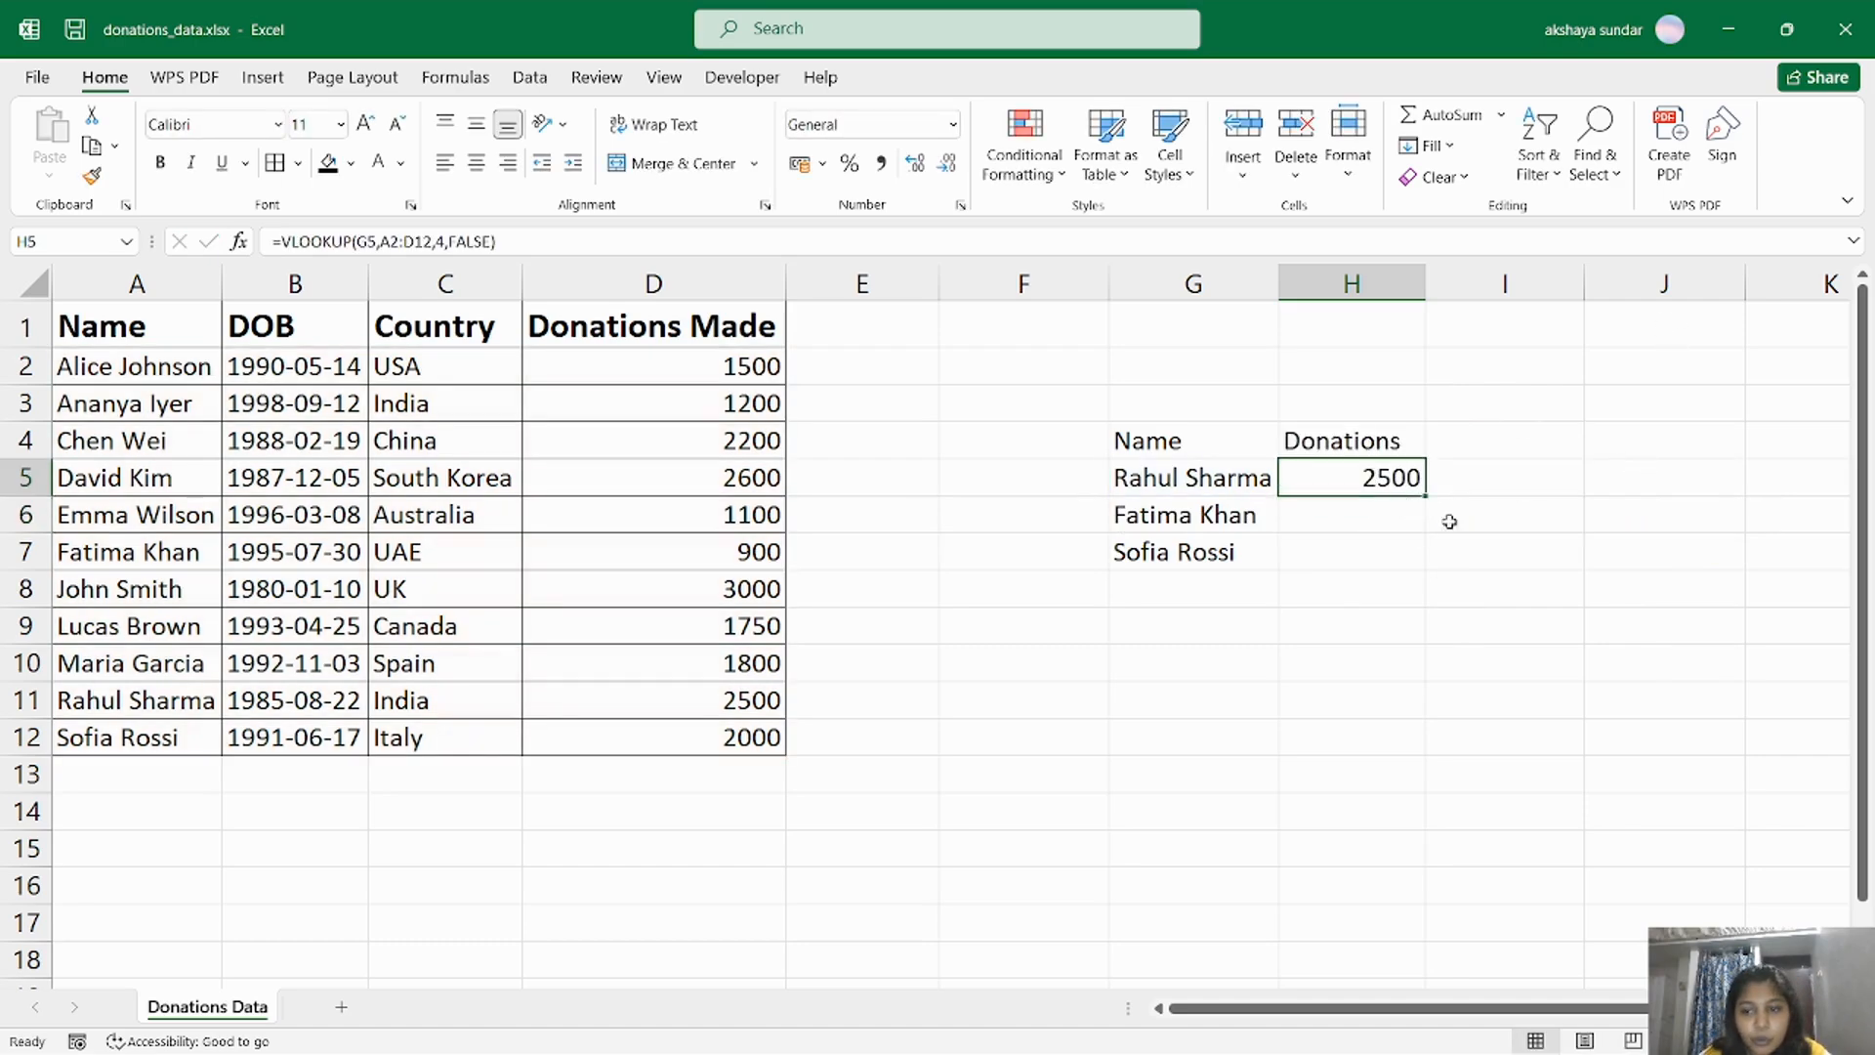
pyautogui.moveTo(1426, 496); pyautogui.dragTo(1429, 573)
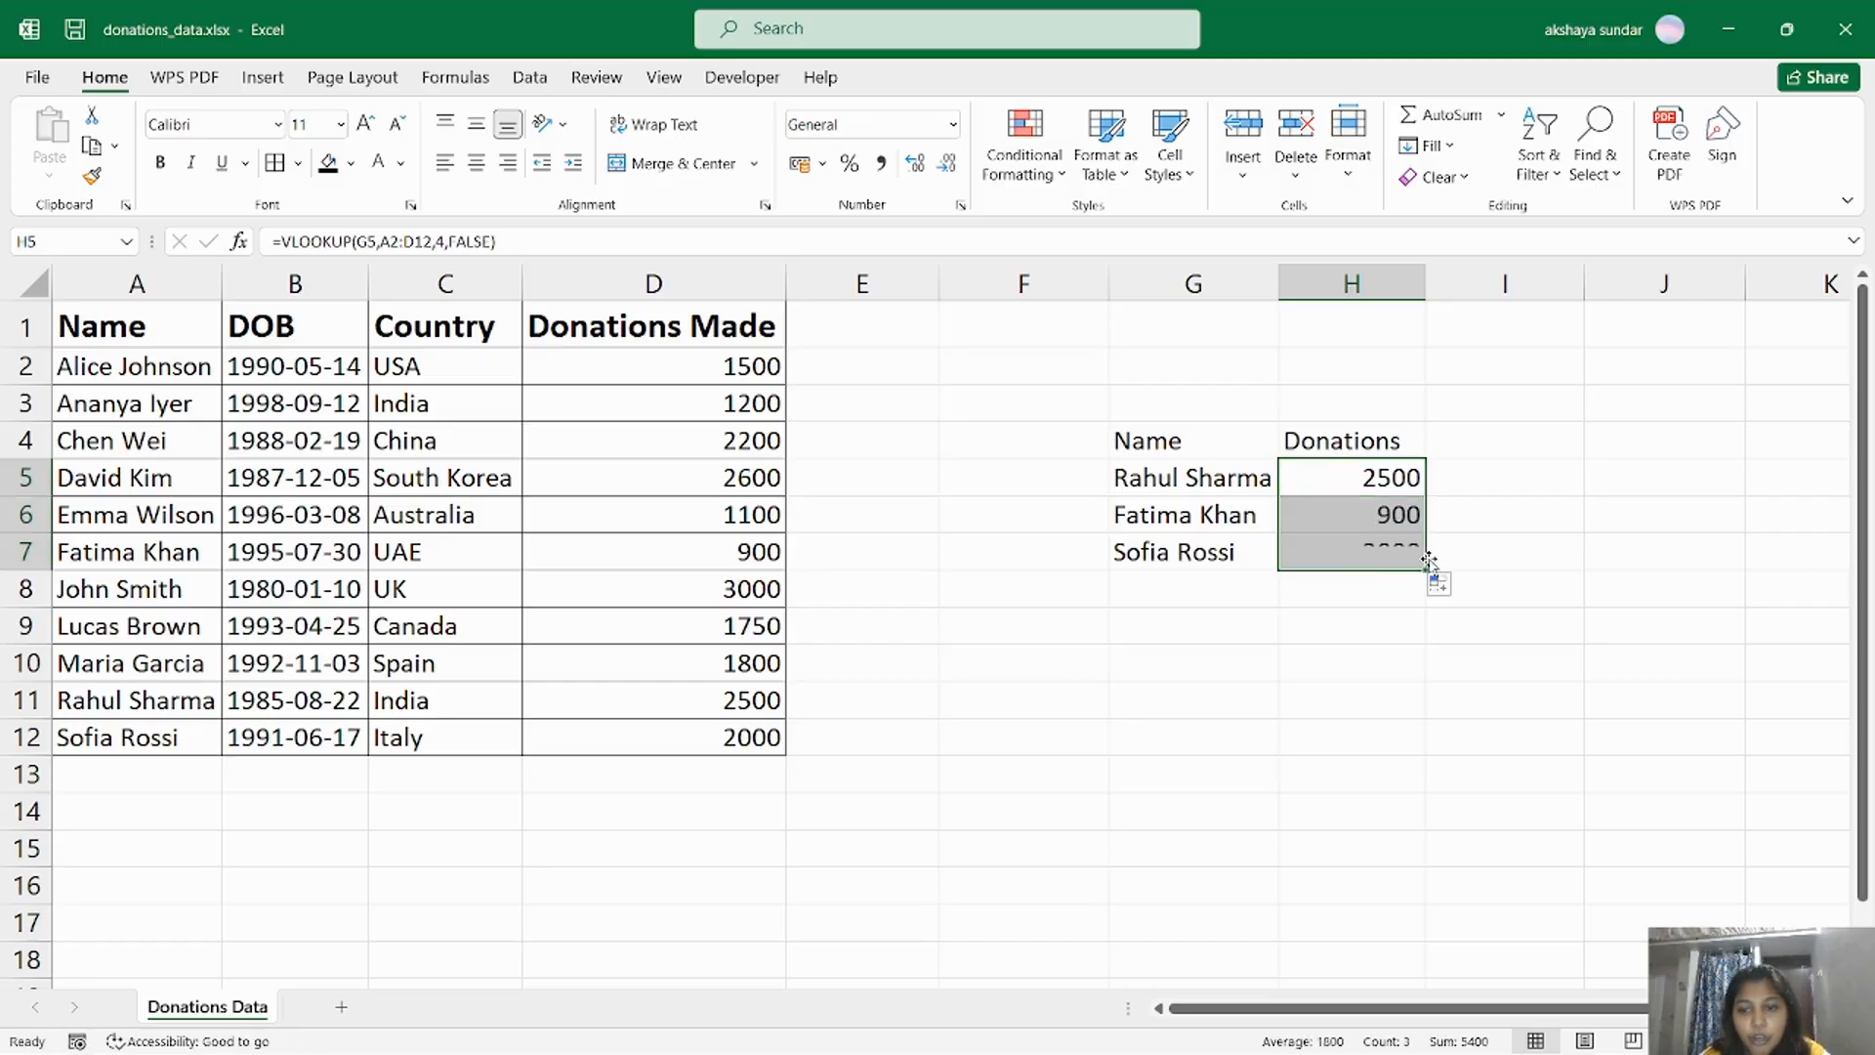
pyautogui.click(22, 551)
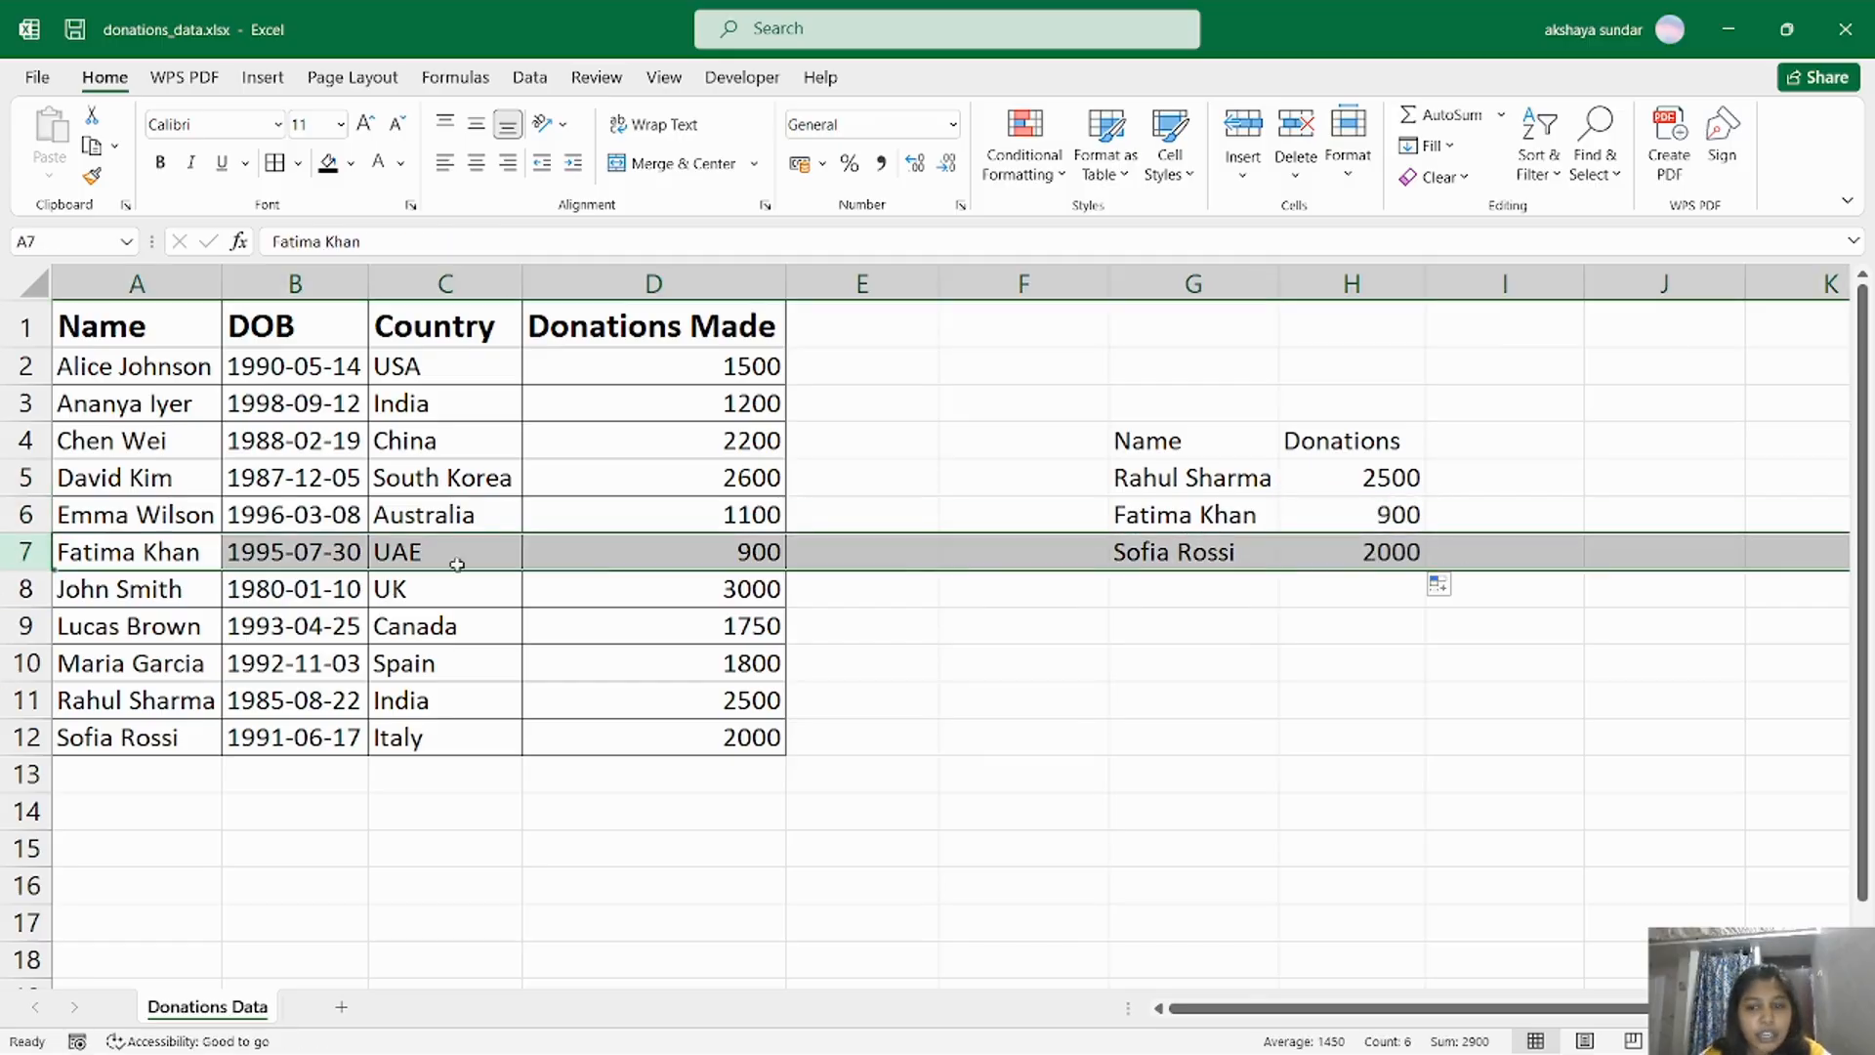
pyautogui.click(1171, 549)
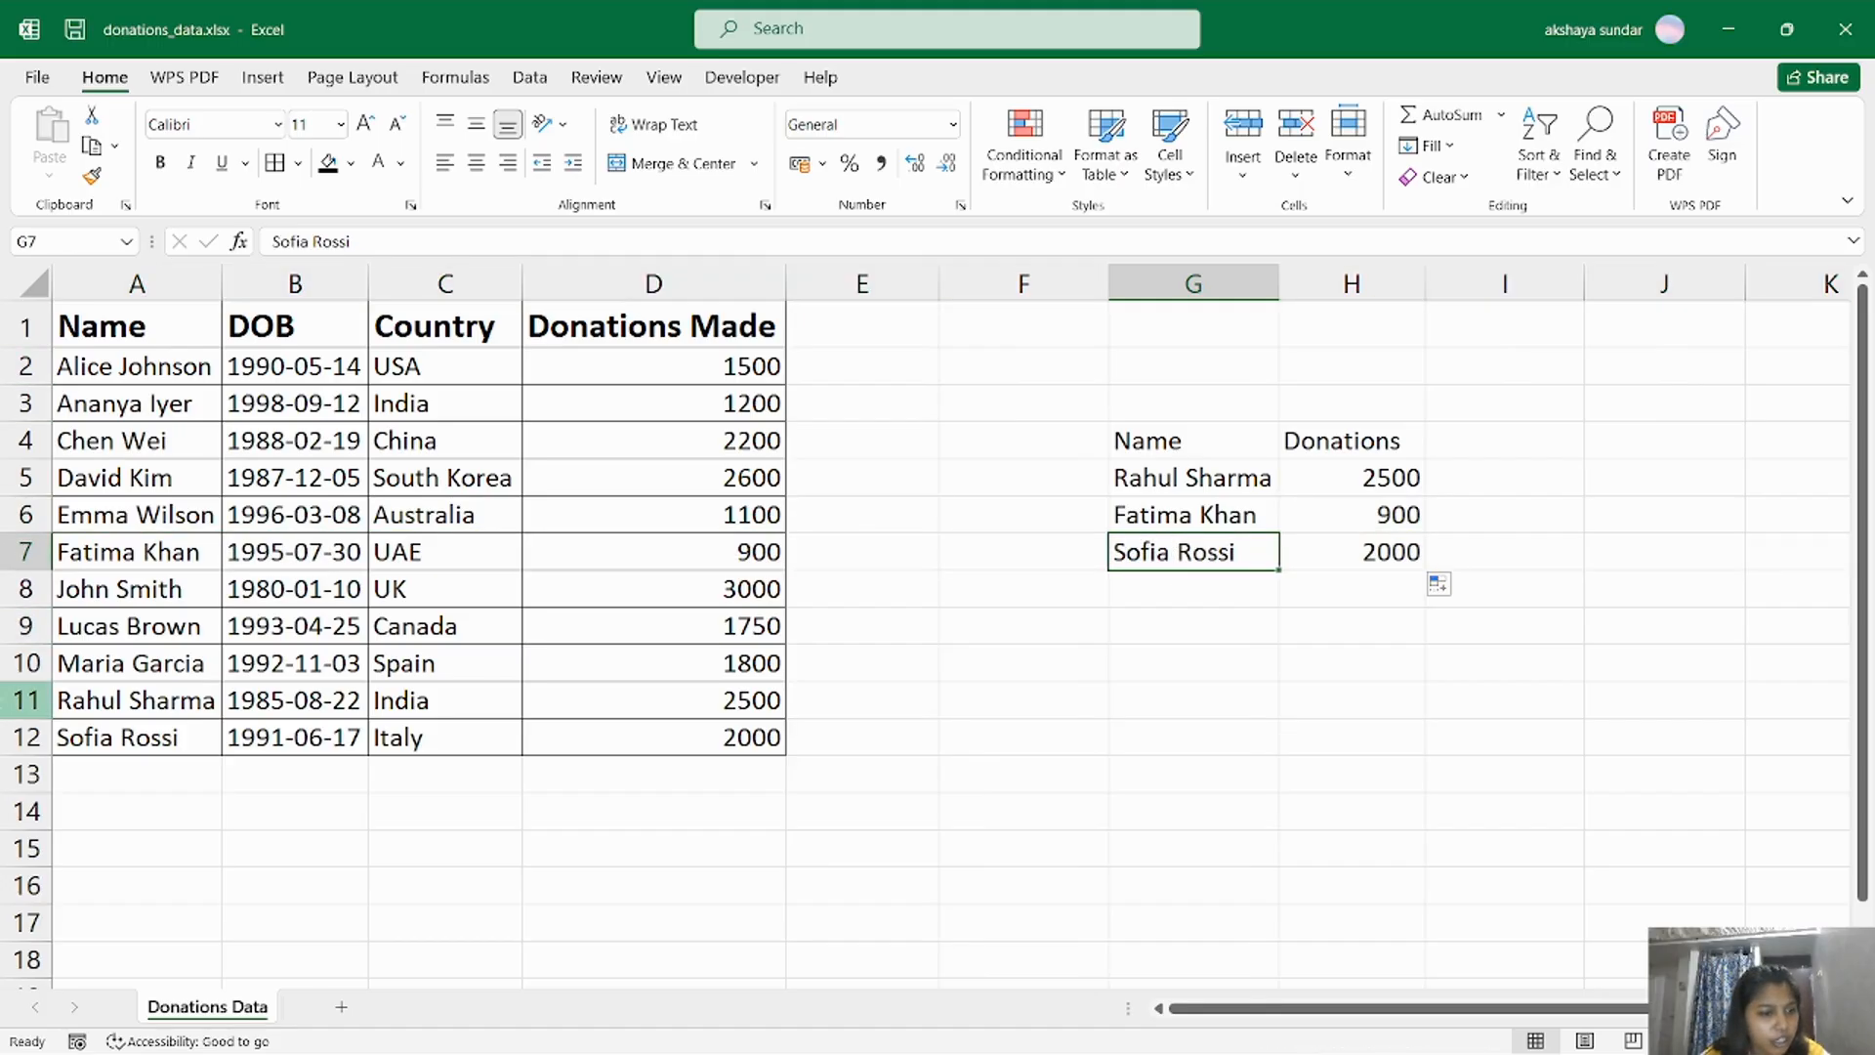
pyautogui.click(6, 738)
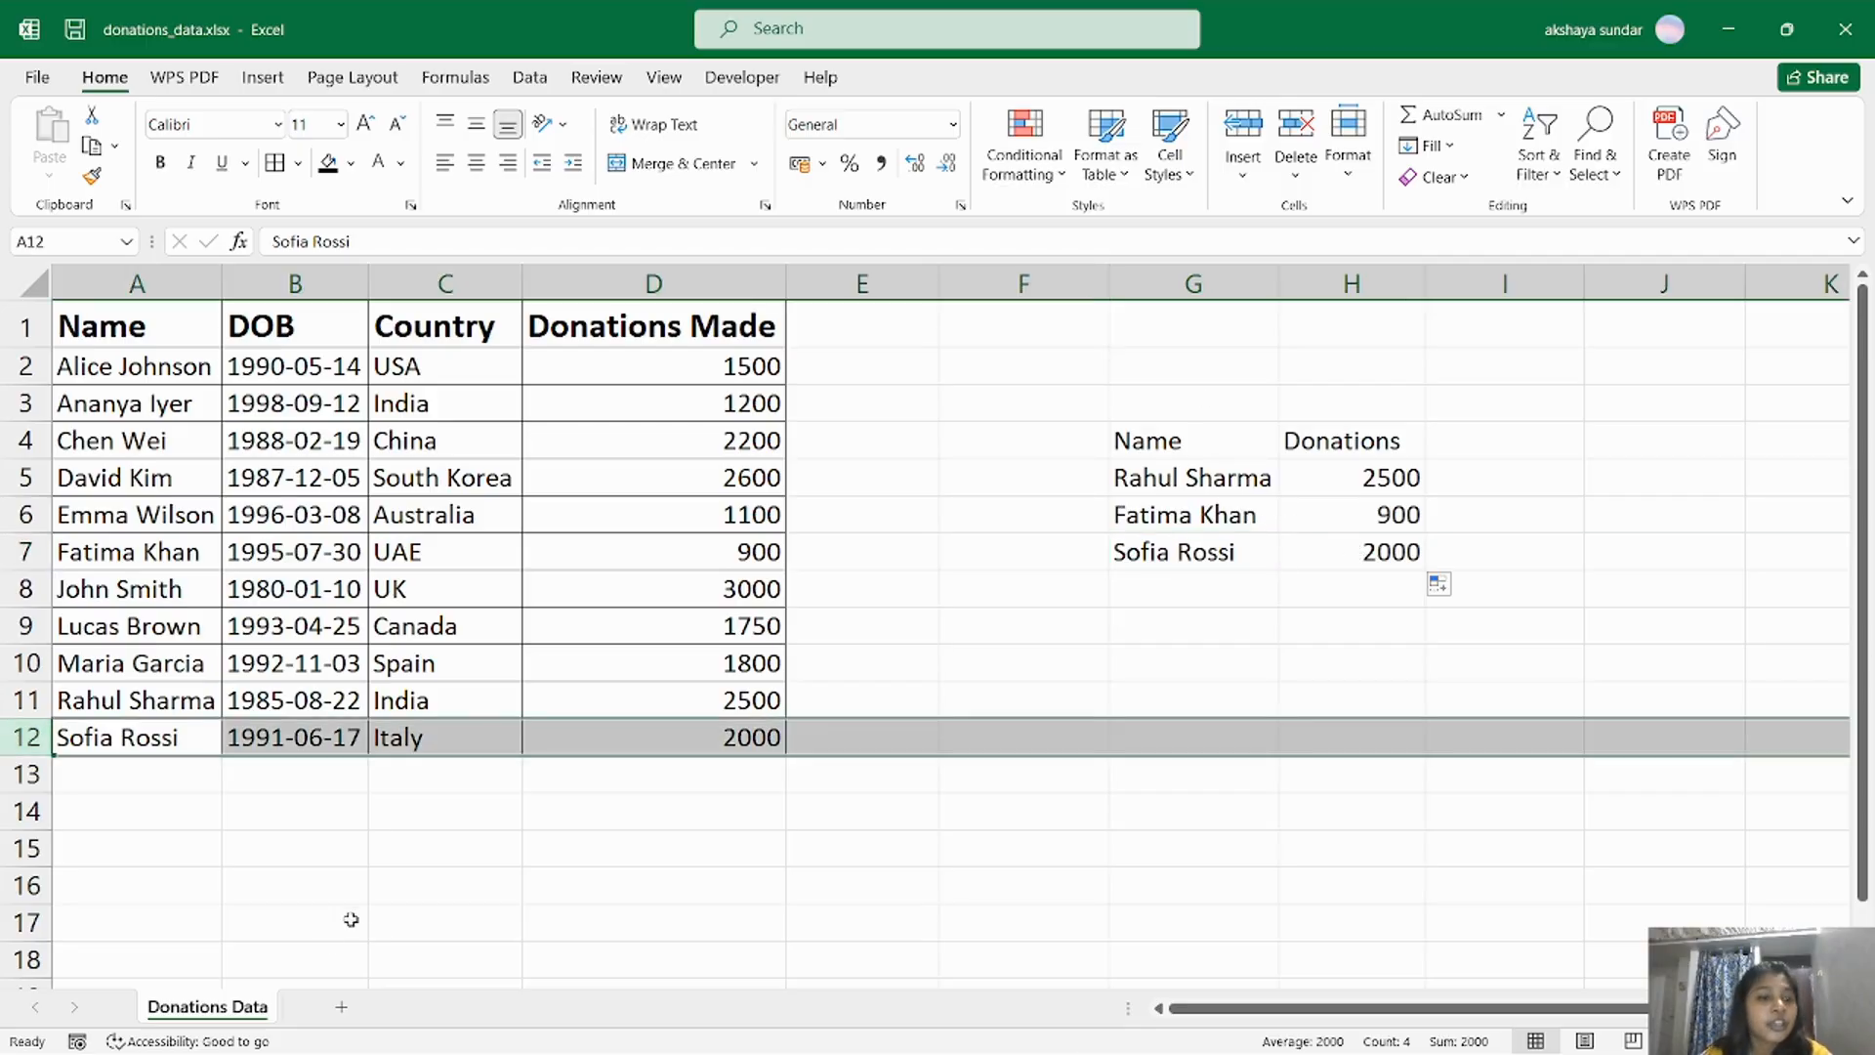
# Copy the donations table A1:D12 and paste it transposed starting at cell A15.
pyautogui.moveTo(1863, 623)
pyautogui.mouseDown()
pyautogui.moveTo(1864, 644)
pyautogui.moveTo(1862, 622)
pyautogui.mouseUp()
pyautogui.moveTo(147, 332); pyautogui.dragTo(700, 758)
pyautogui.hotkey('ctrl', 'c')
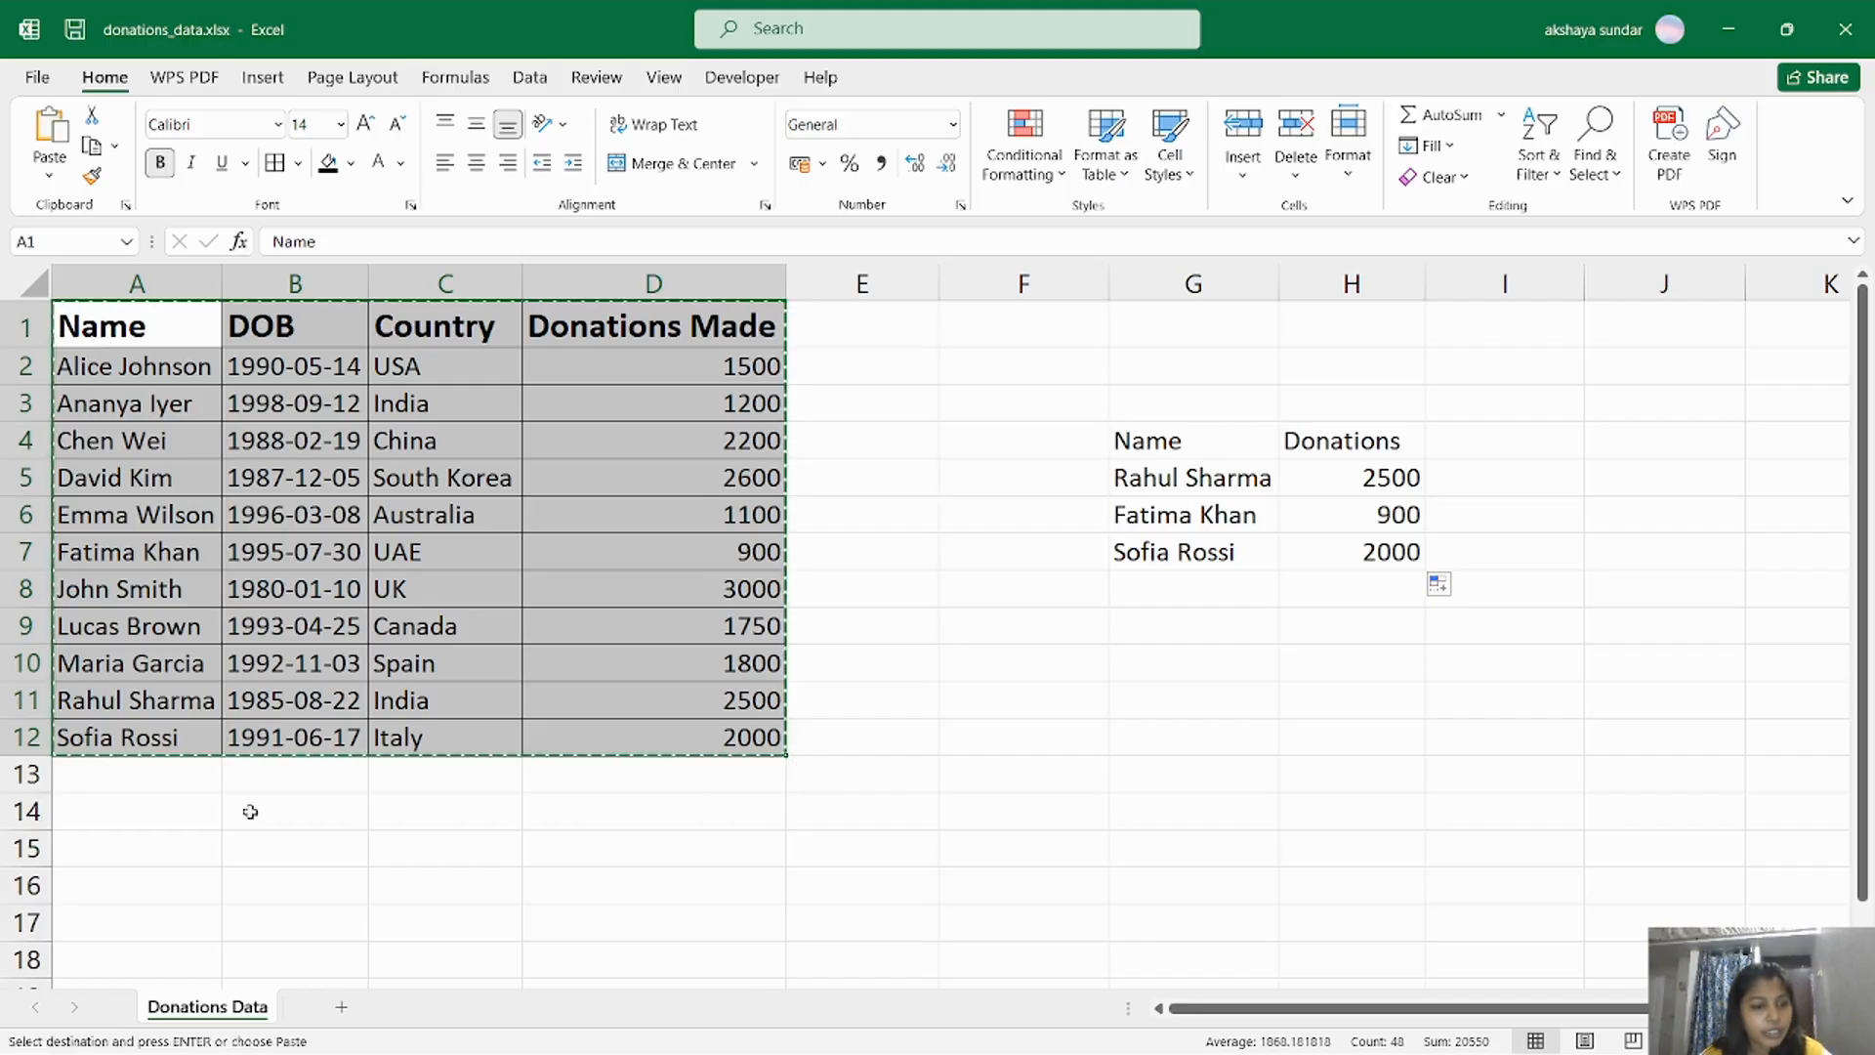
pyautogui.click(135, 851)
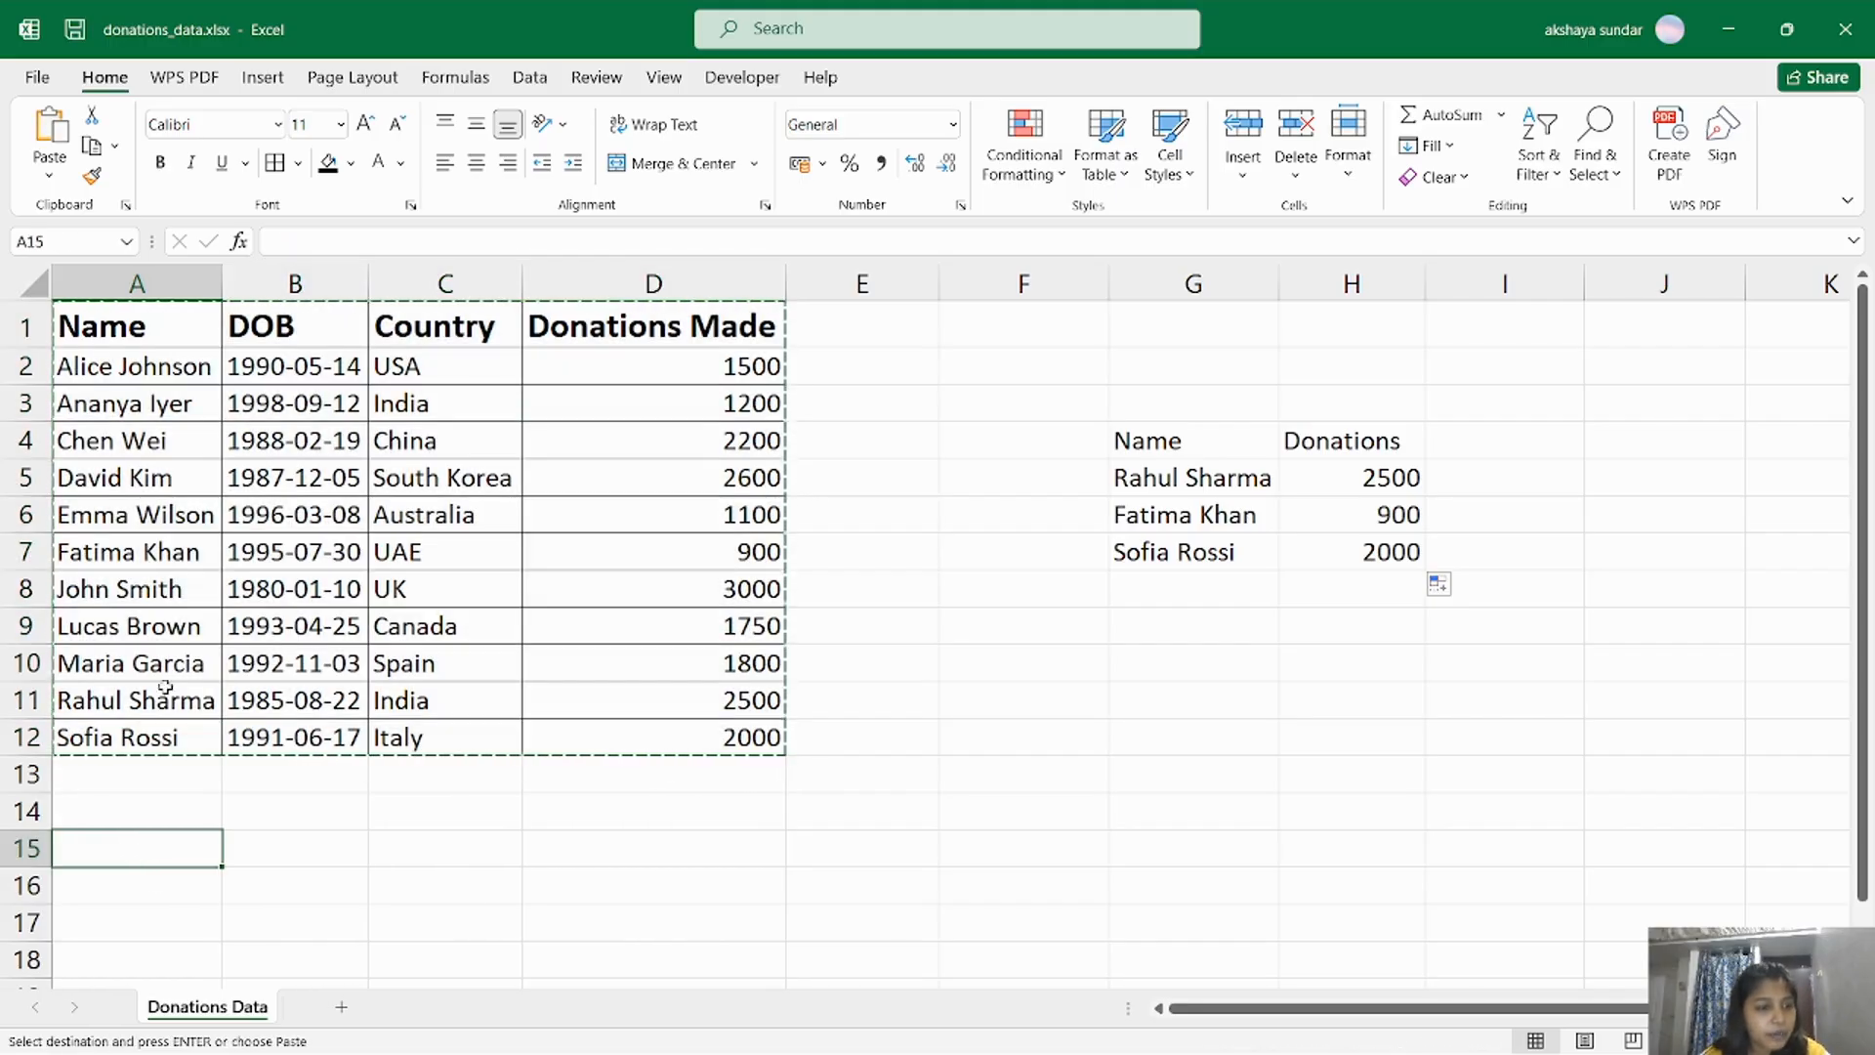
pyautogui.click(49, 175)
pyautogui.click(117, 478)
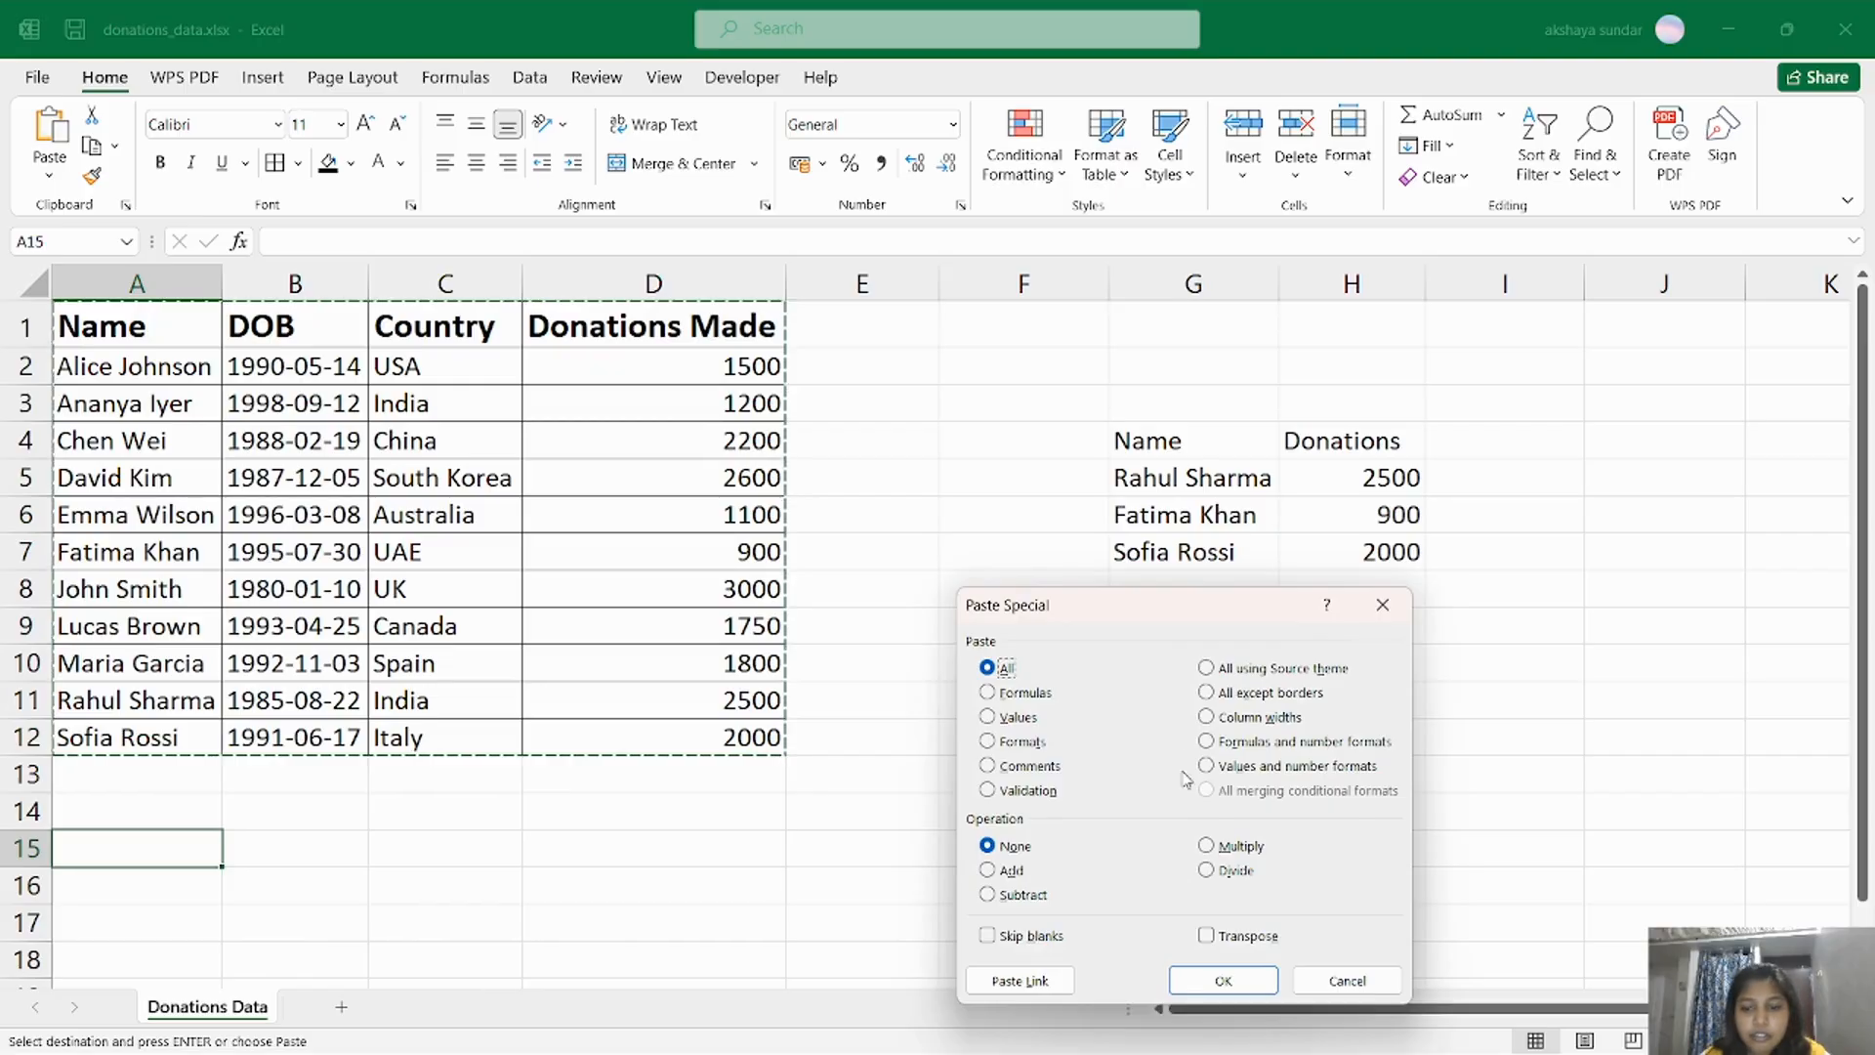
pyautogui.click(1240, 939)
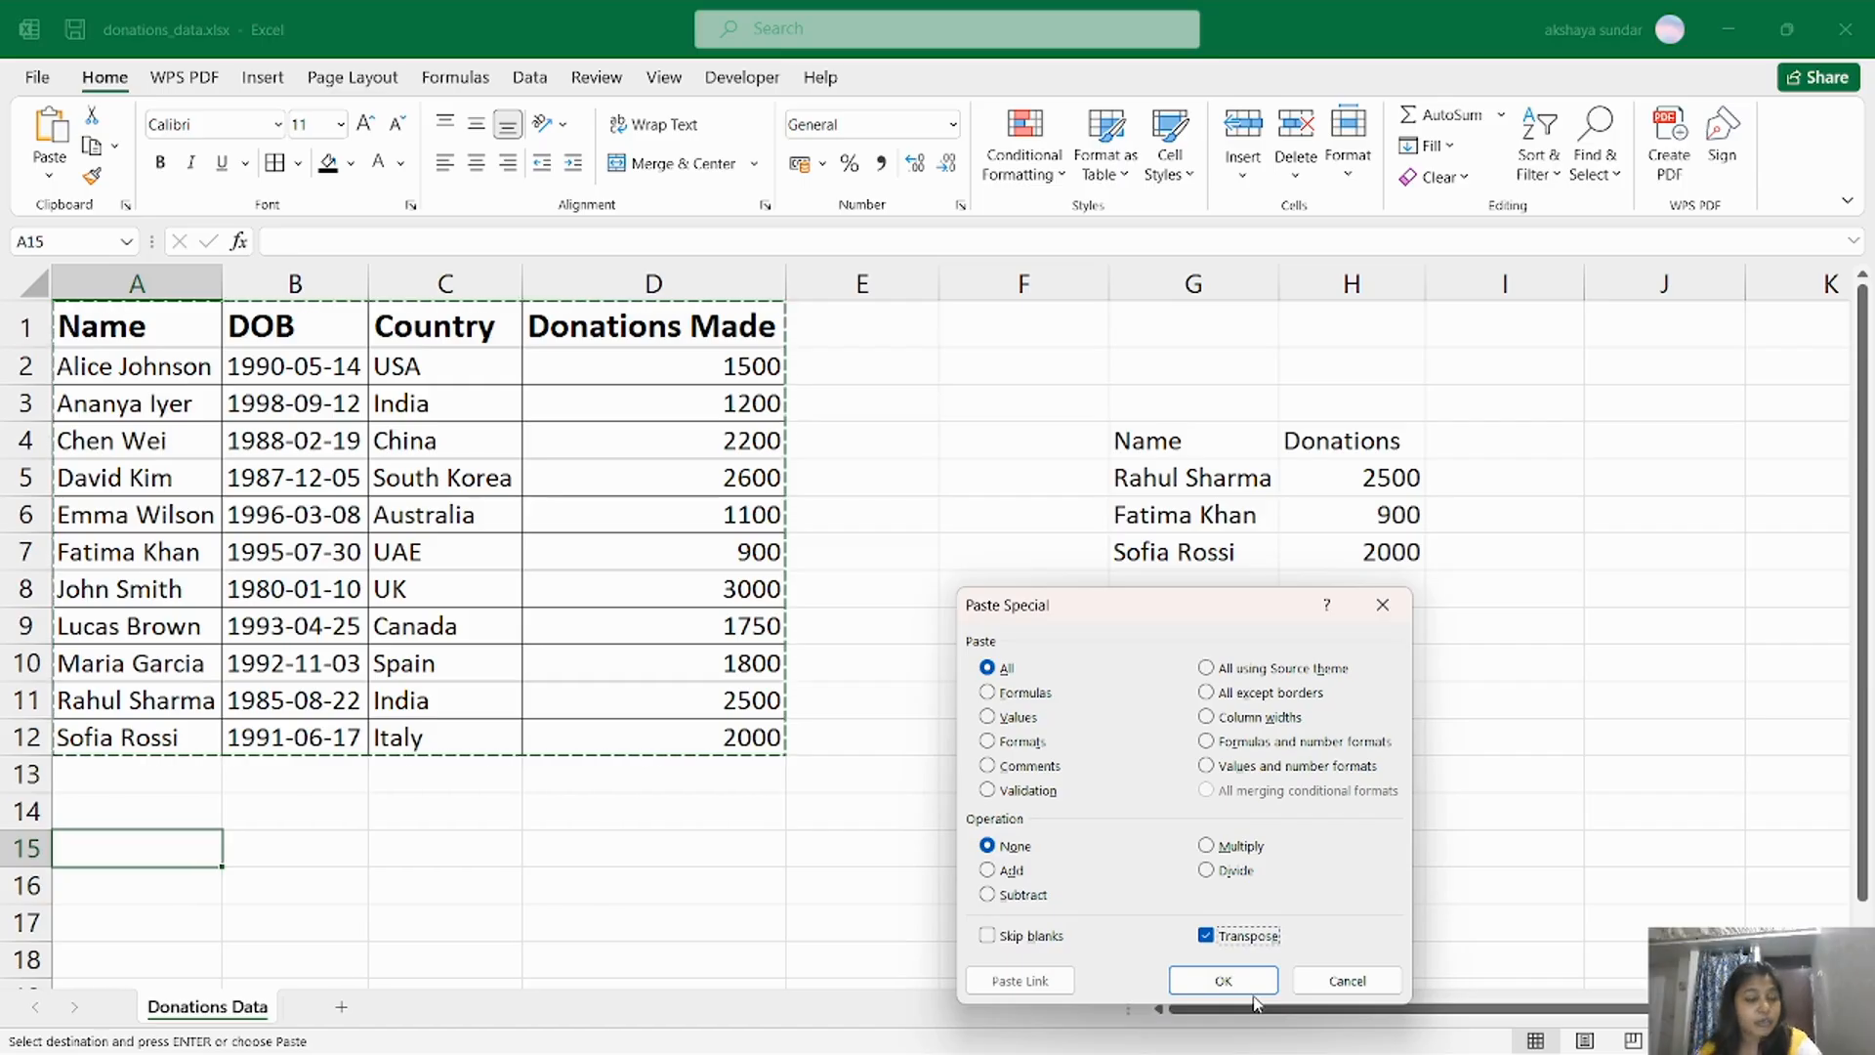
pyautogui.click(1245, 983)
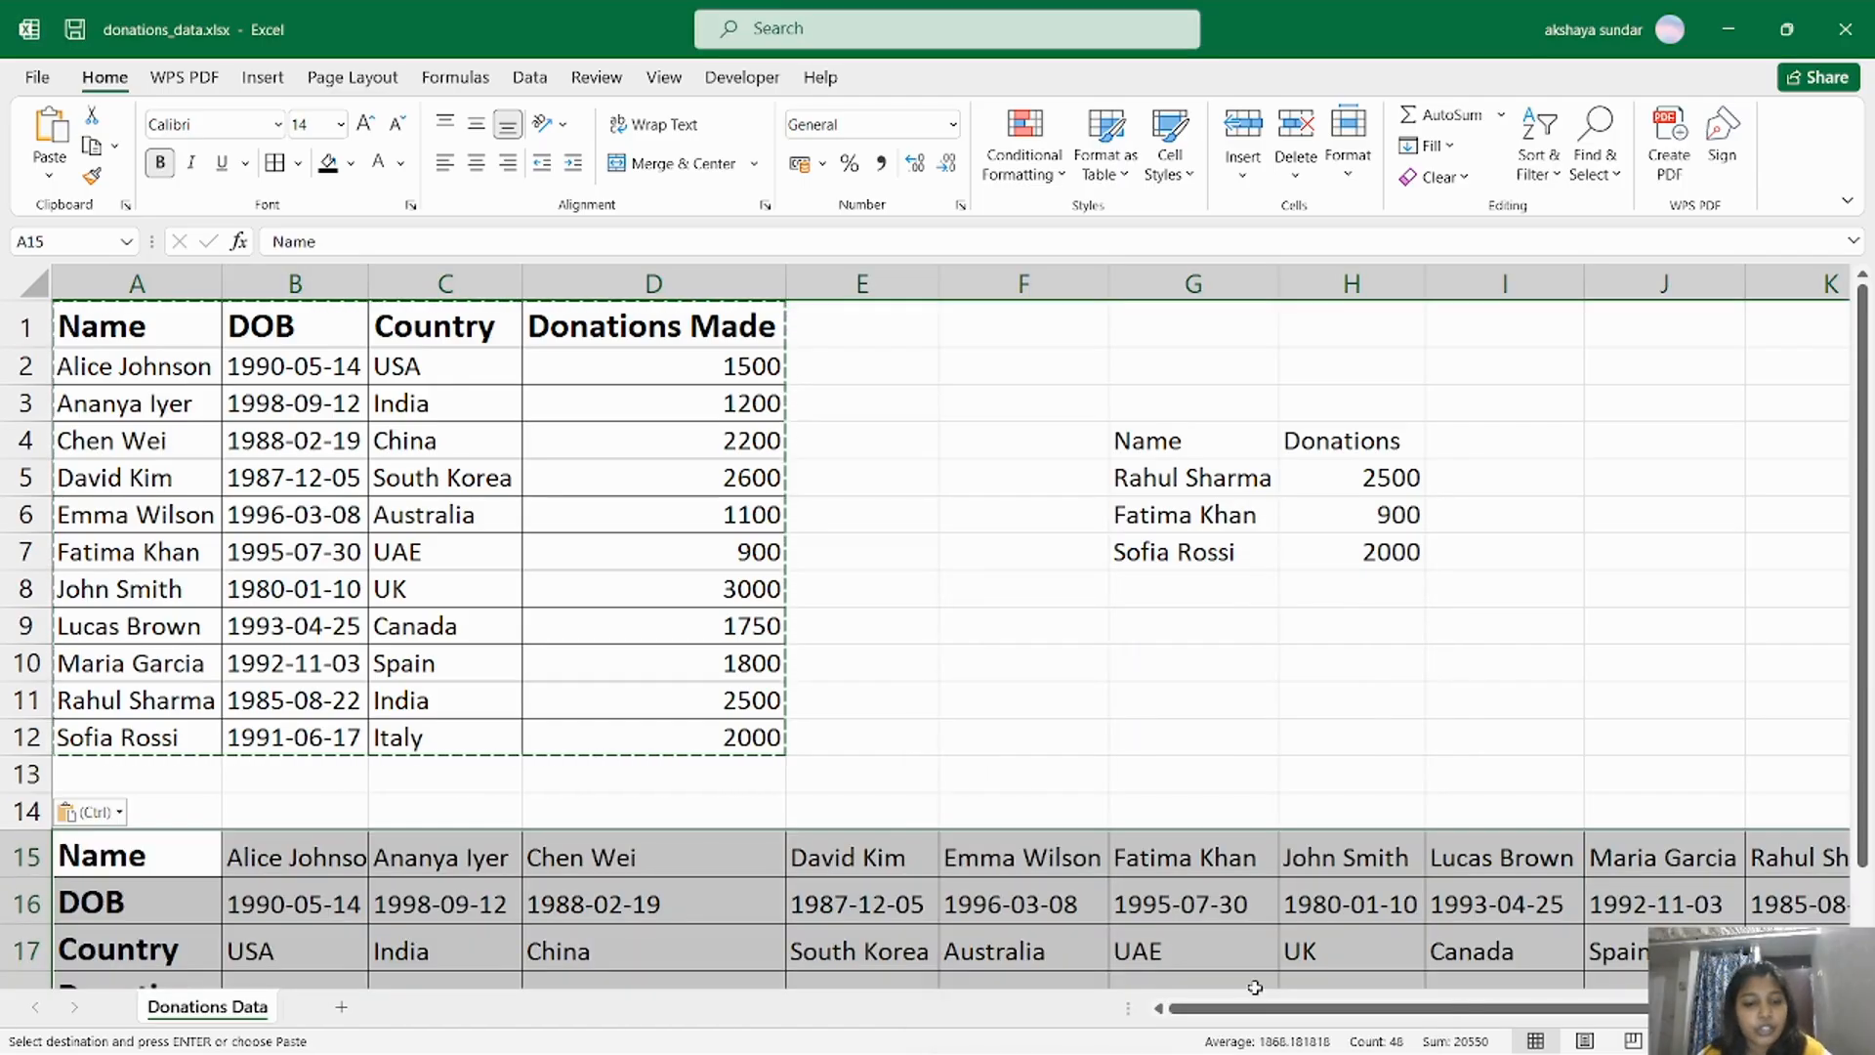
# Autofit the widths of columns A through L so the transposed table's contents fit.
pyautogui.scroll(-1, 1771, 528)
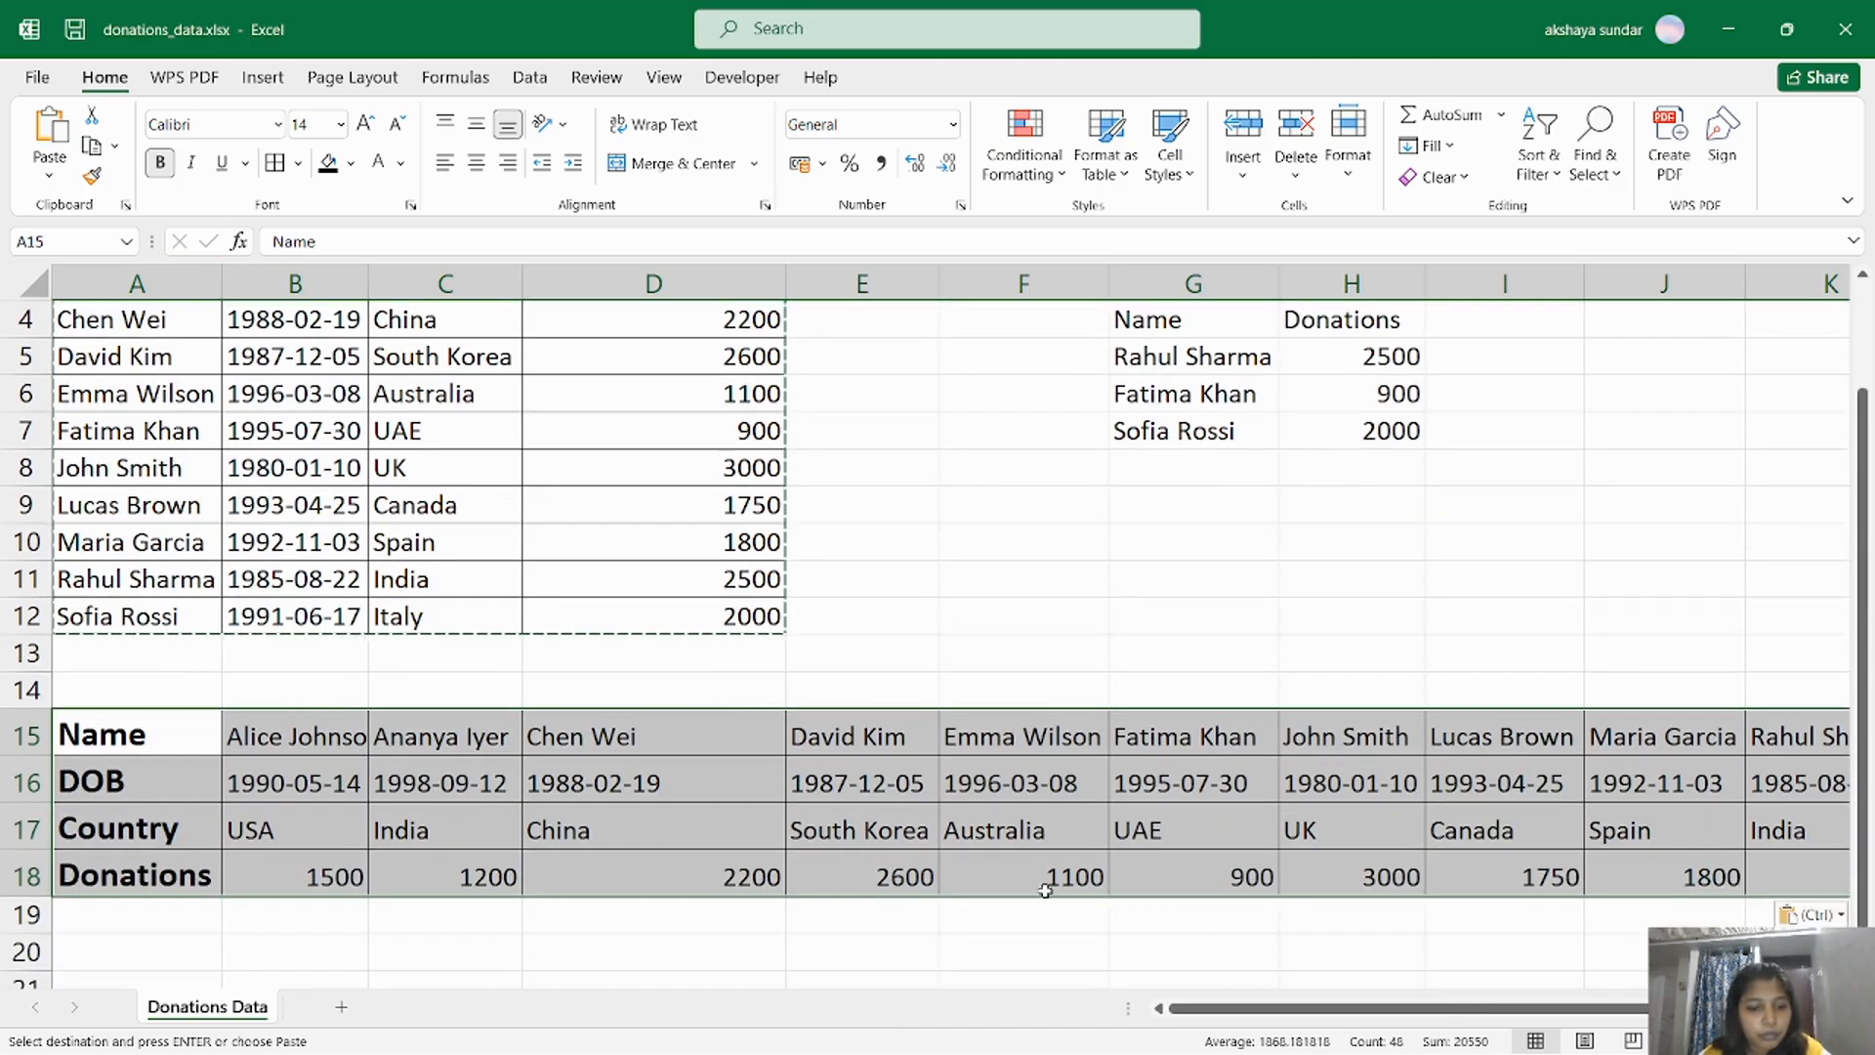
pyautogui.moveTo(1753, 1041); pyautogui.dragTo(1744, 1041)
pyautogui.moveTo(111, 313); pyautogui.dragTo(1618, 321)
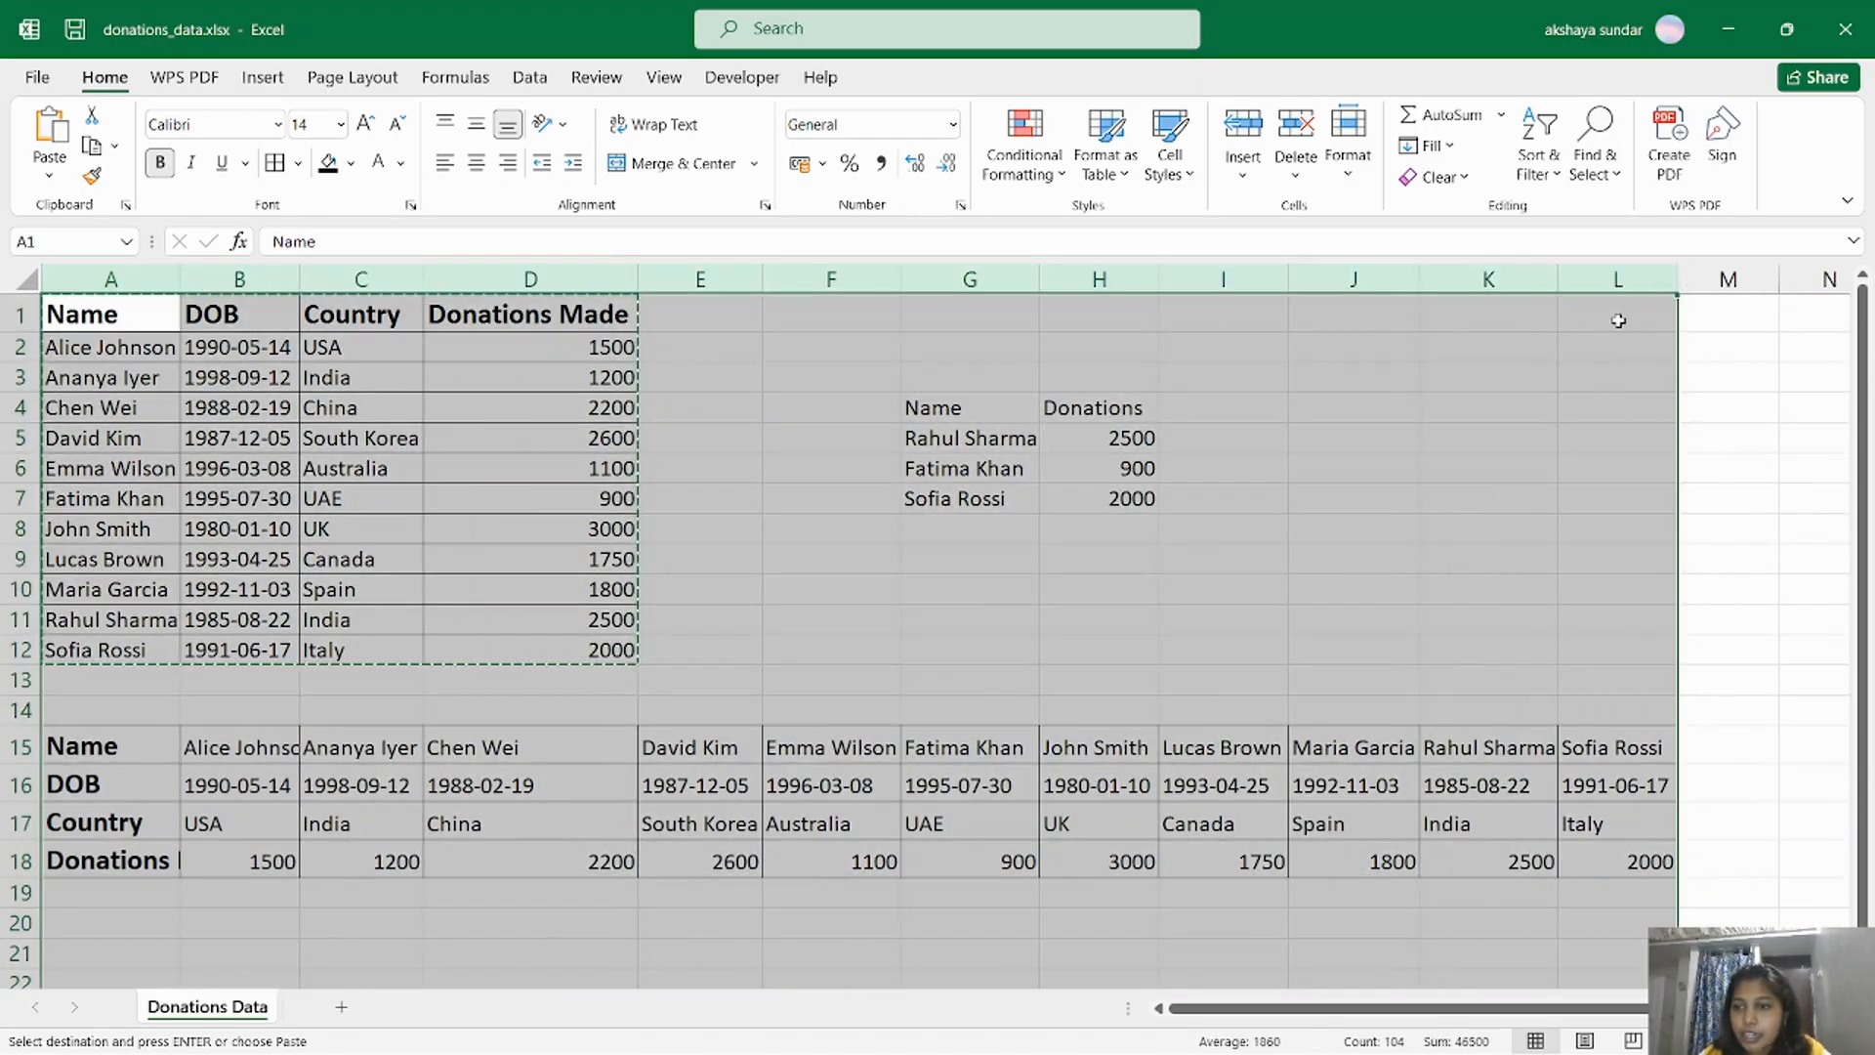
pyautogui.doubleClick(1678, 278)
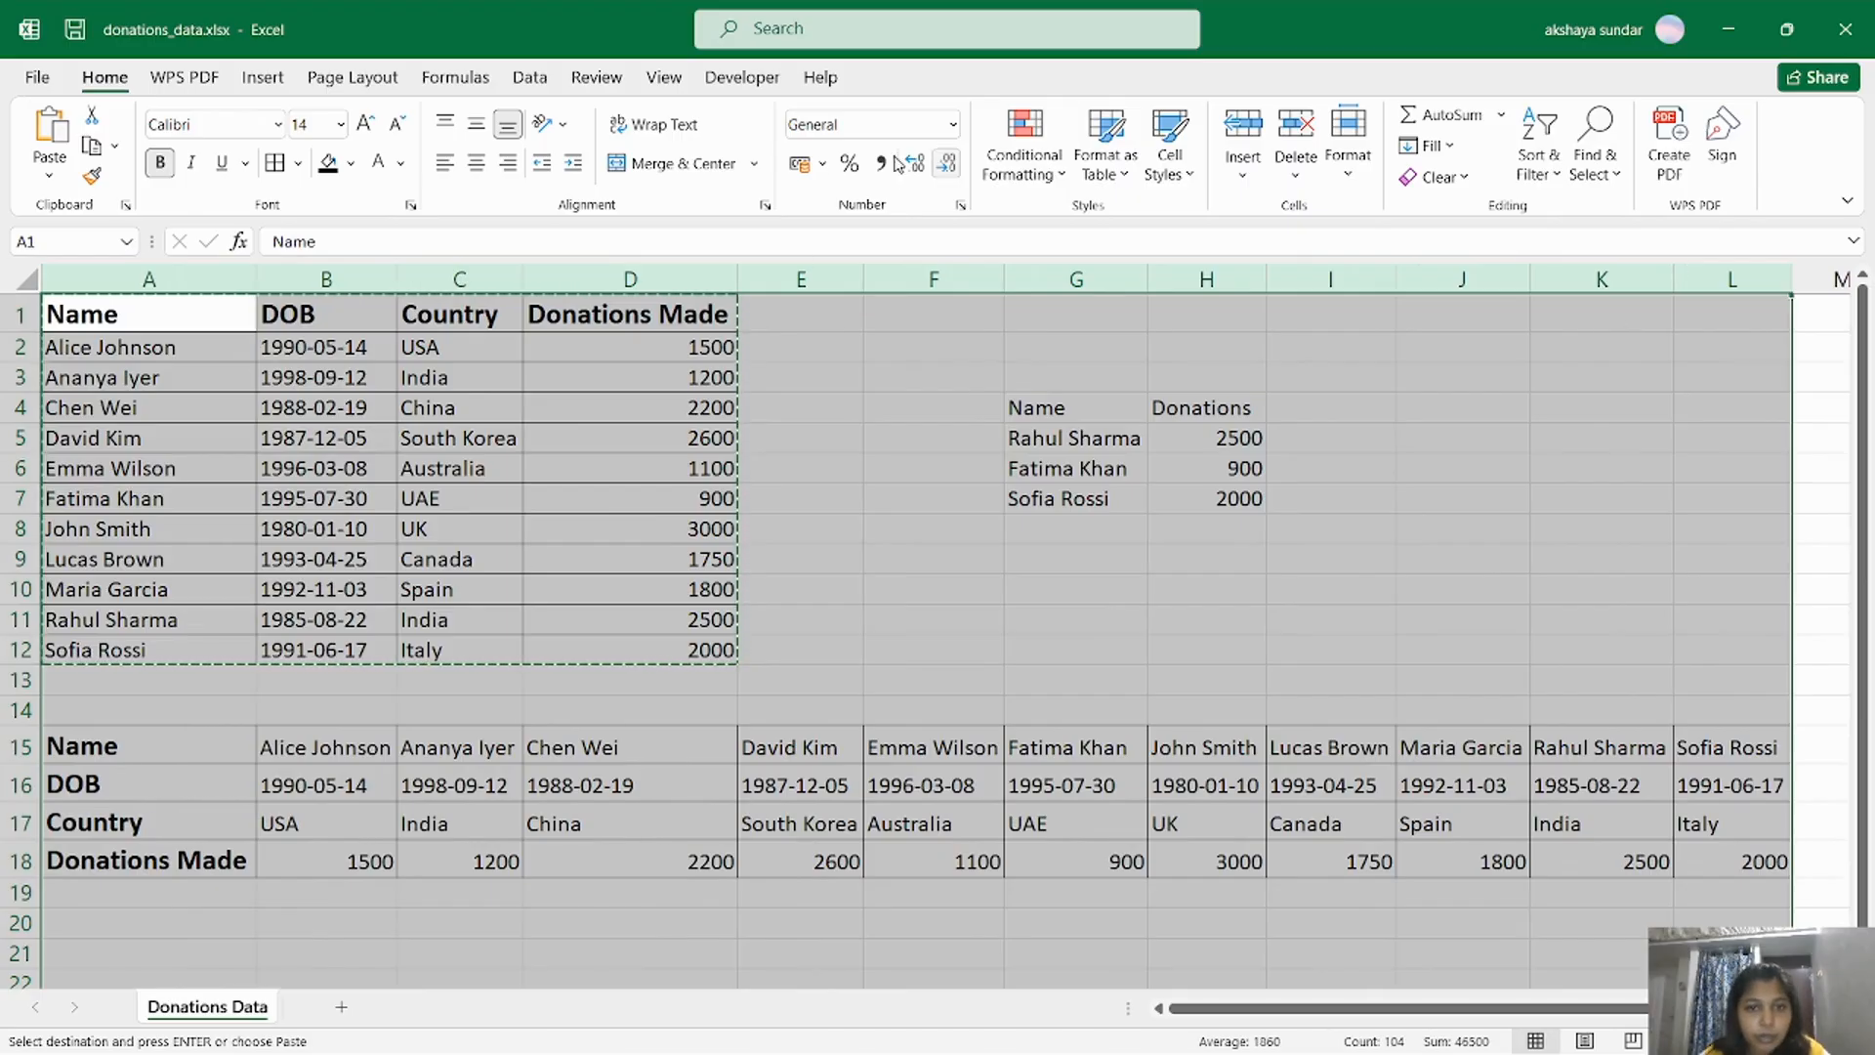
# Left-align all cells of the transposed table in A15:L18.
pyautogui.click(834, 789)
pyautogui.moveTo(170, 766)
pyautogui.mouseDown()
pyautogui.moveTo(1381, 912)
pyautogui.moveTo(1766, 850)
pyautogui.mouseUp()
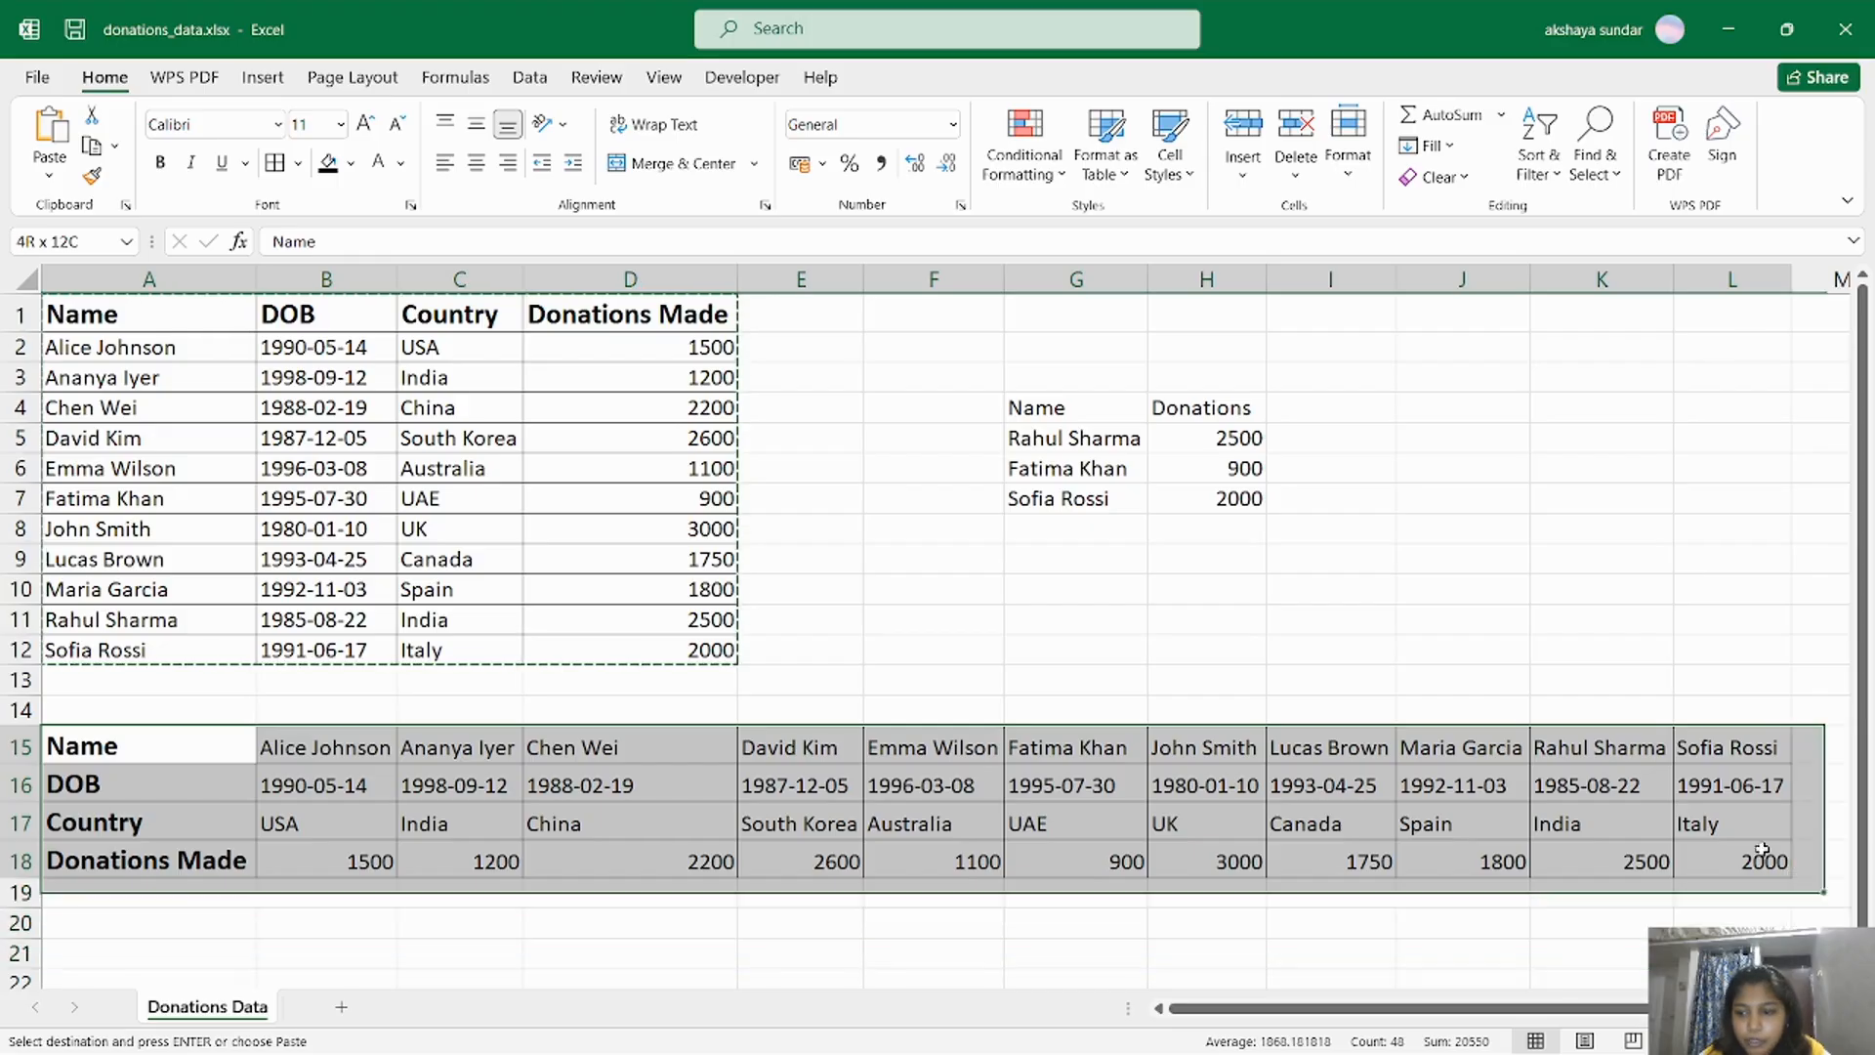
pyautogui.click(444, 164)
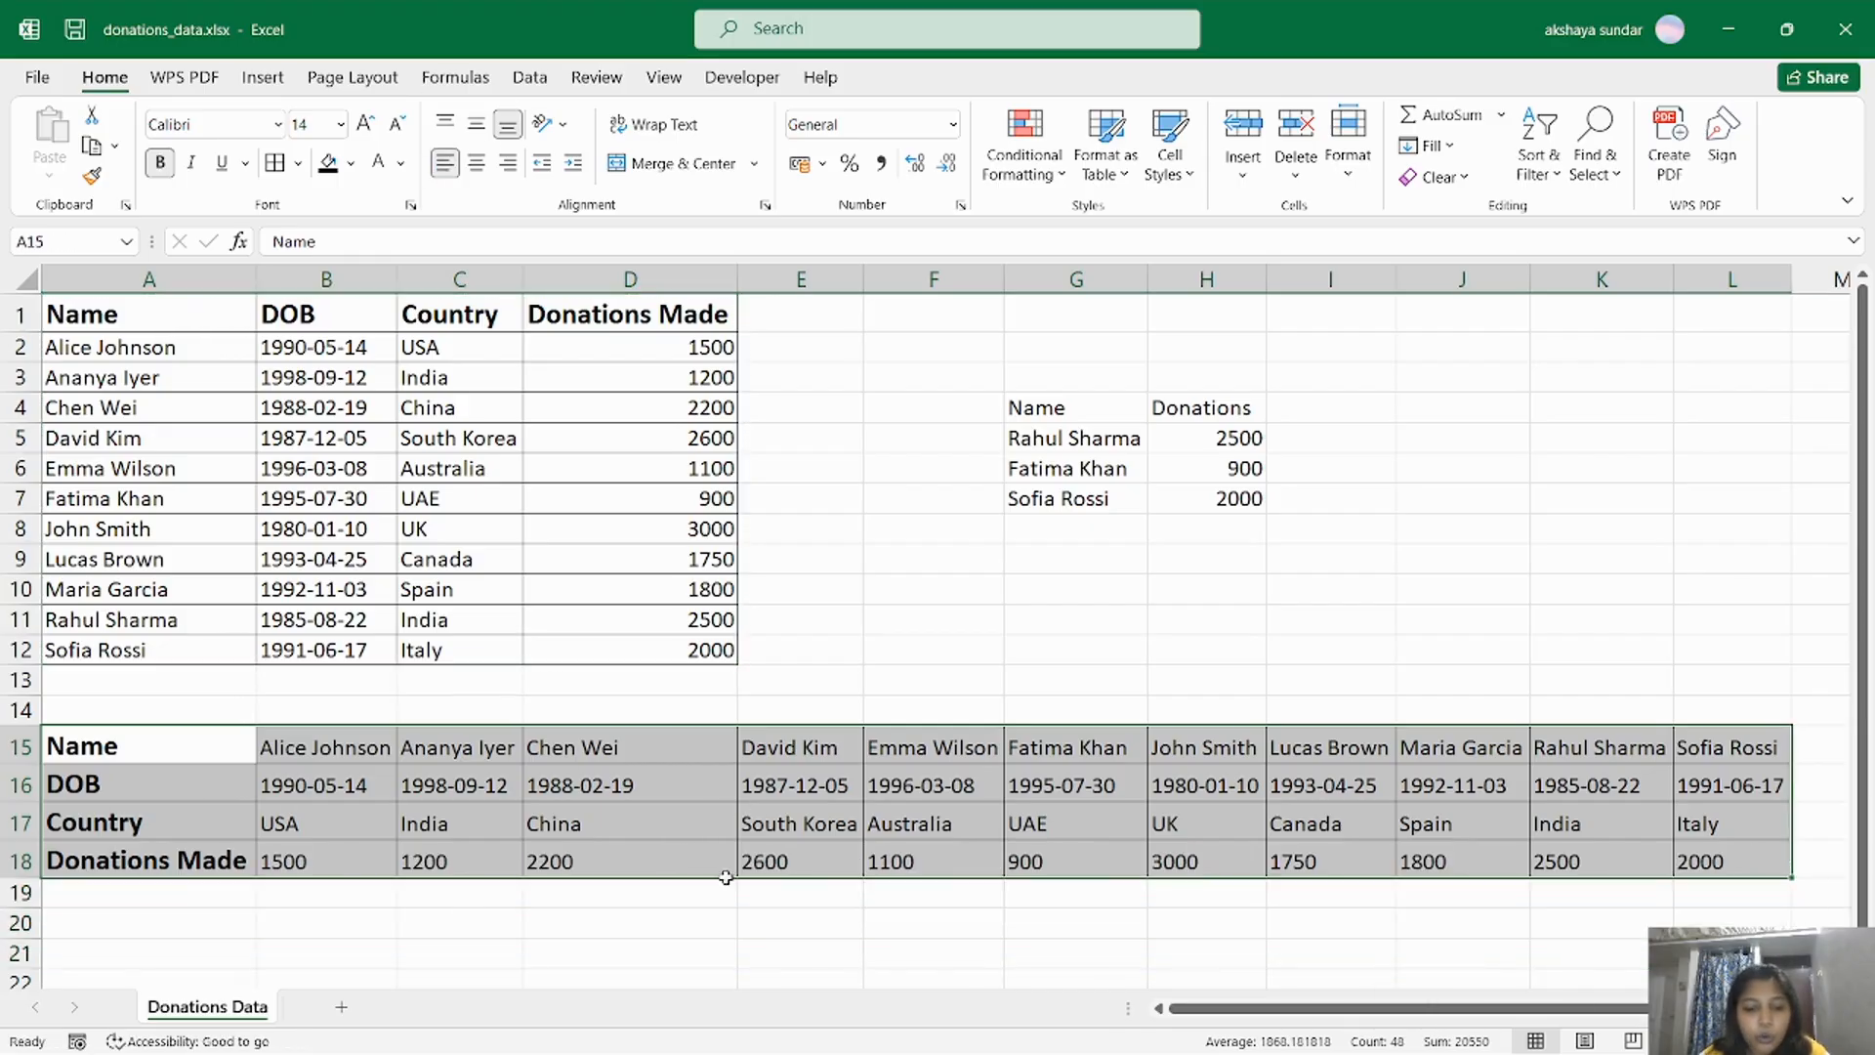
# Enter the row labels Name in A21 and Donations in A22 below the transposed table, and select B21.
pyautogui.click(244, 955)
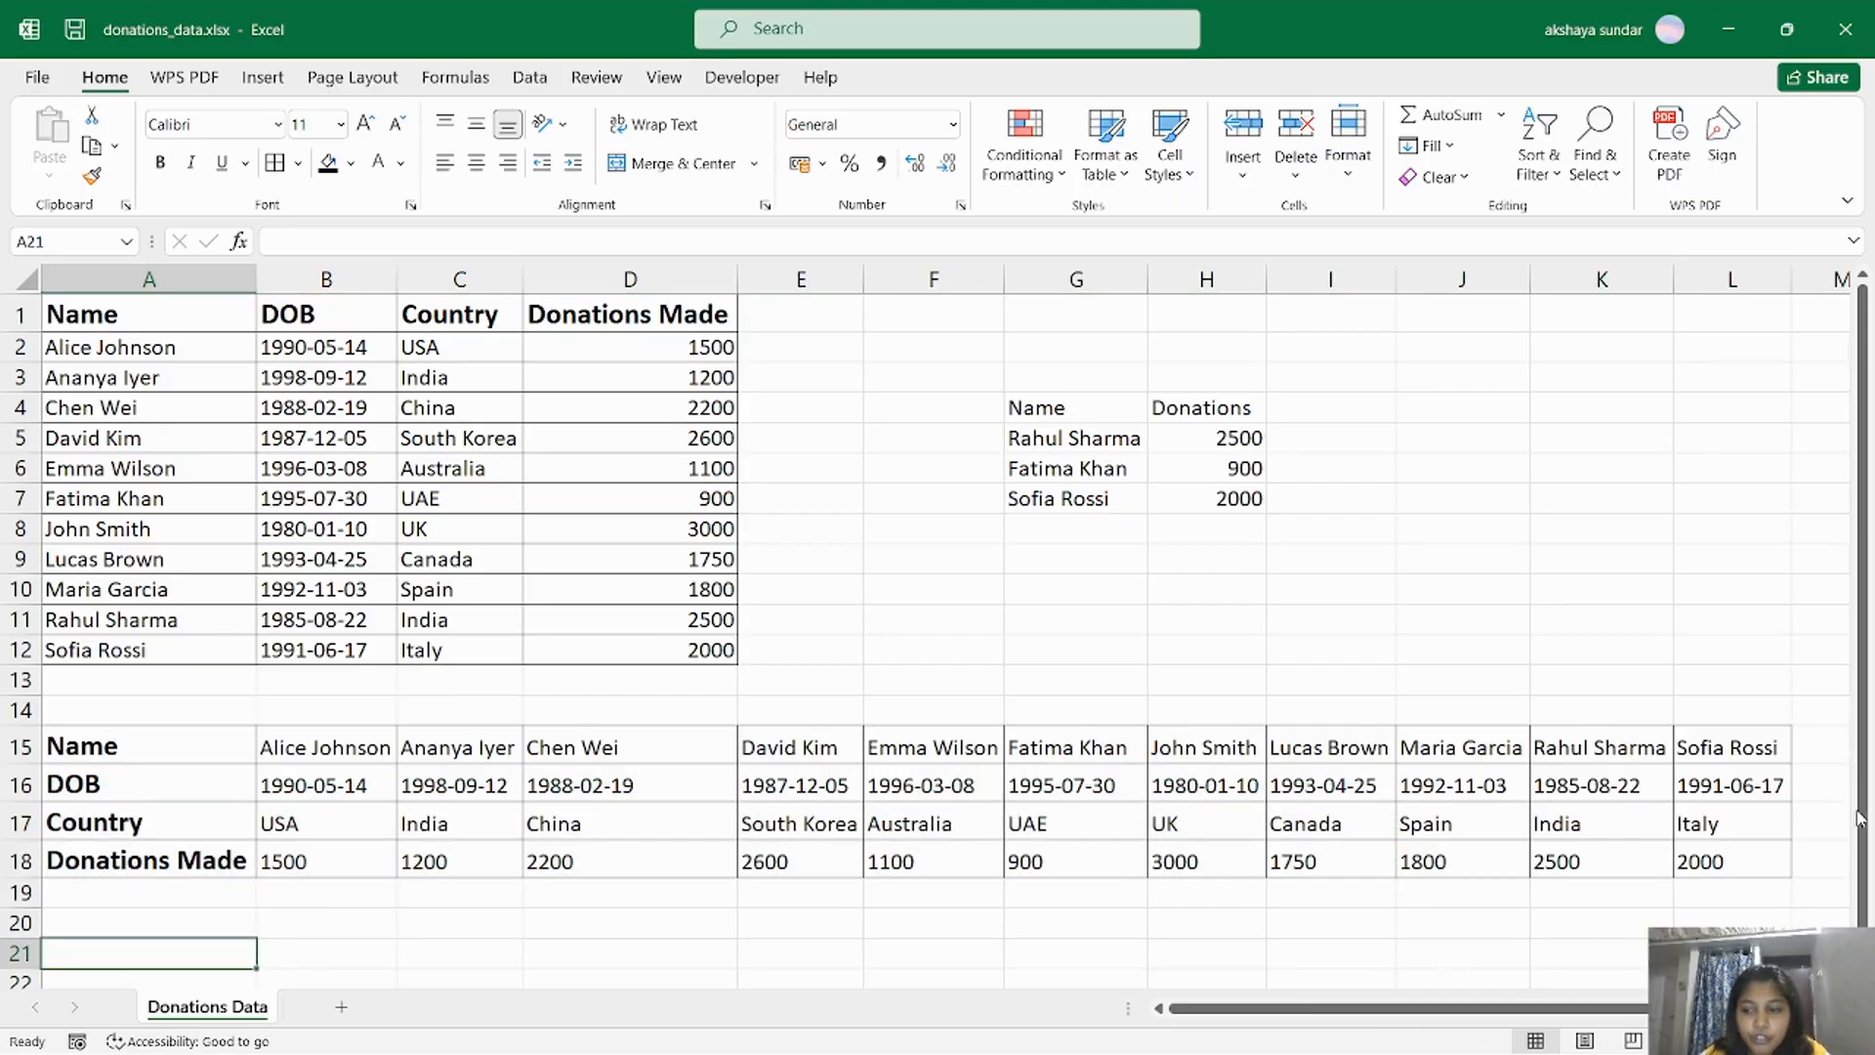
pyautogui.scroll(-1, 1367, 830)
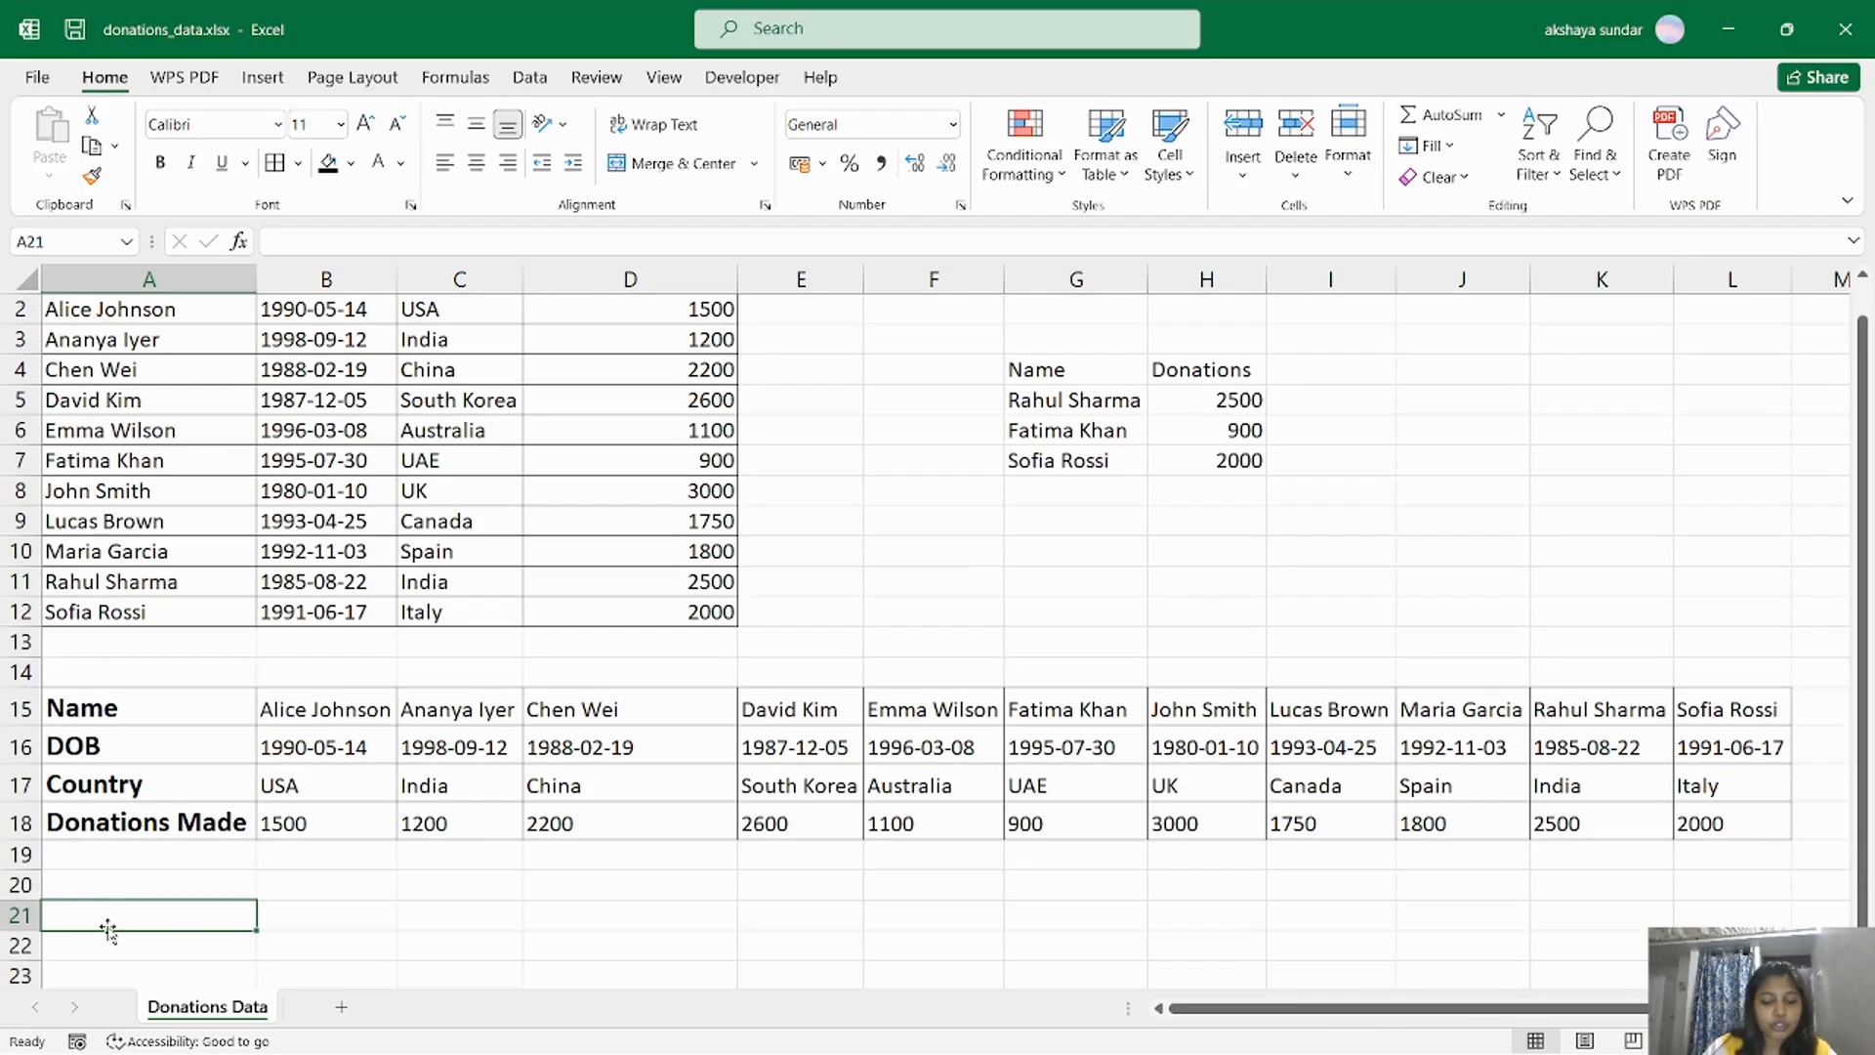
pyautogui.write('Name')
pyautogui.press('Return')
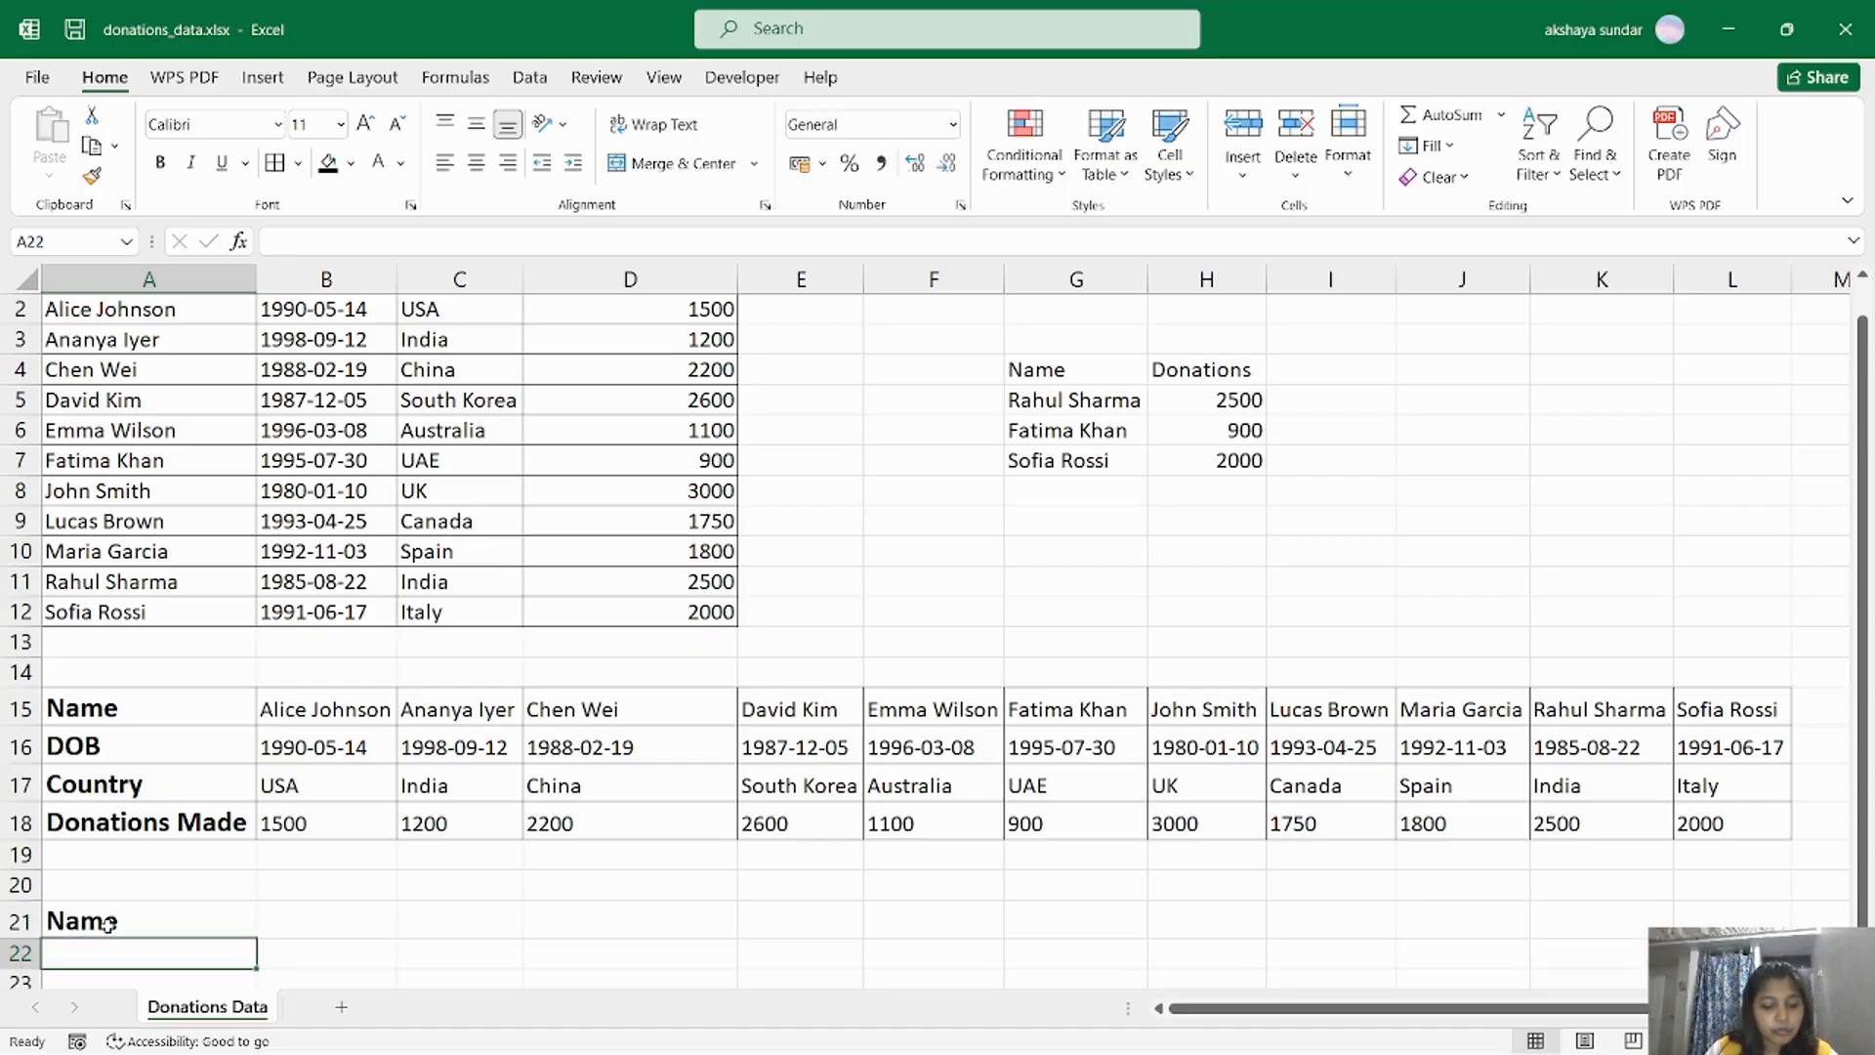
pyautogui.write('Donationa')
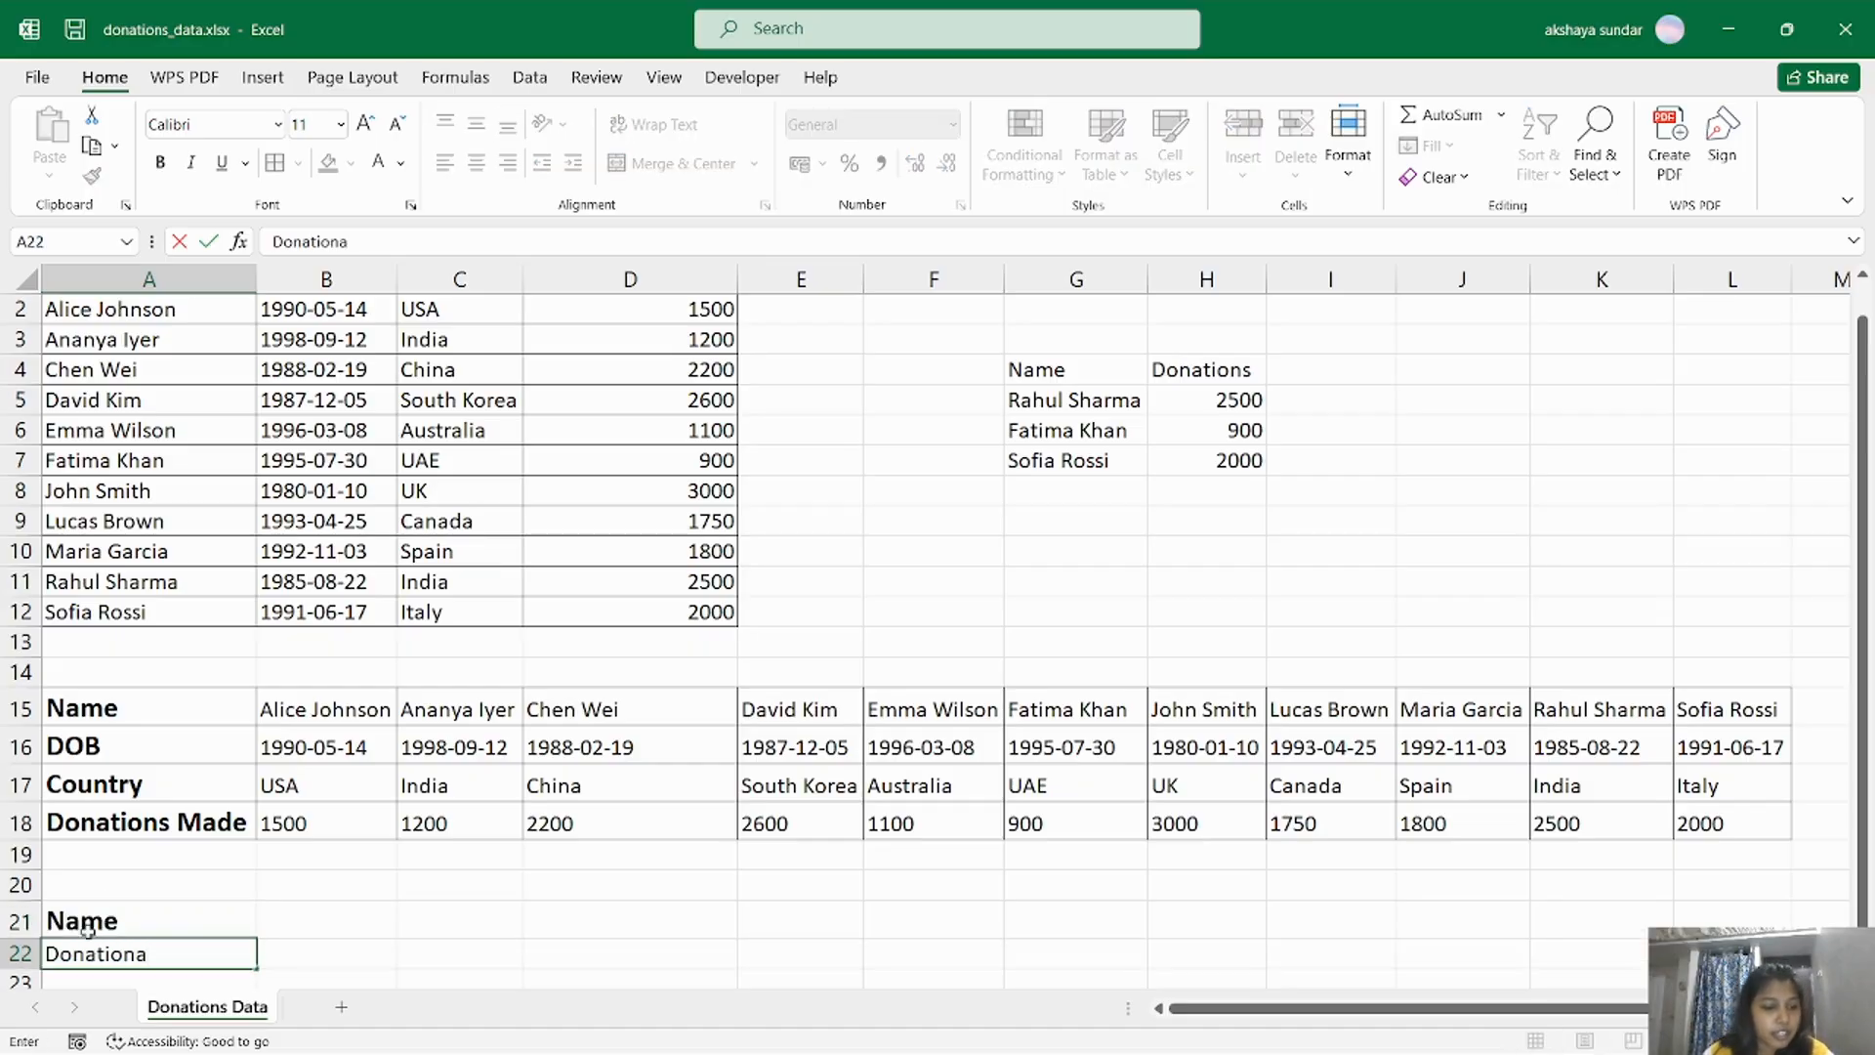
pyautogui.press('BackSpace')
pyautogui.write('s')
pyautogui.click(286, 916)
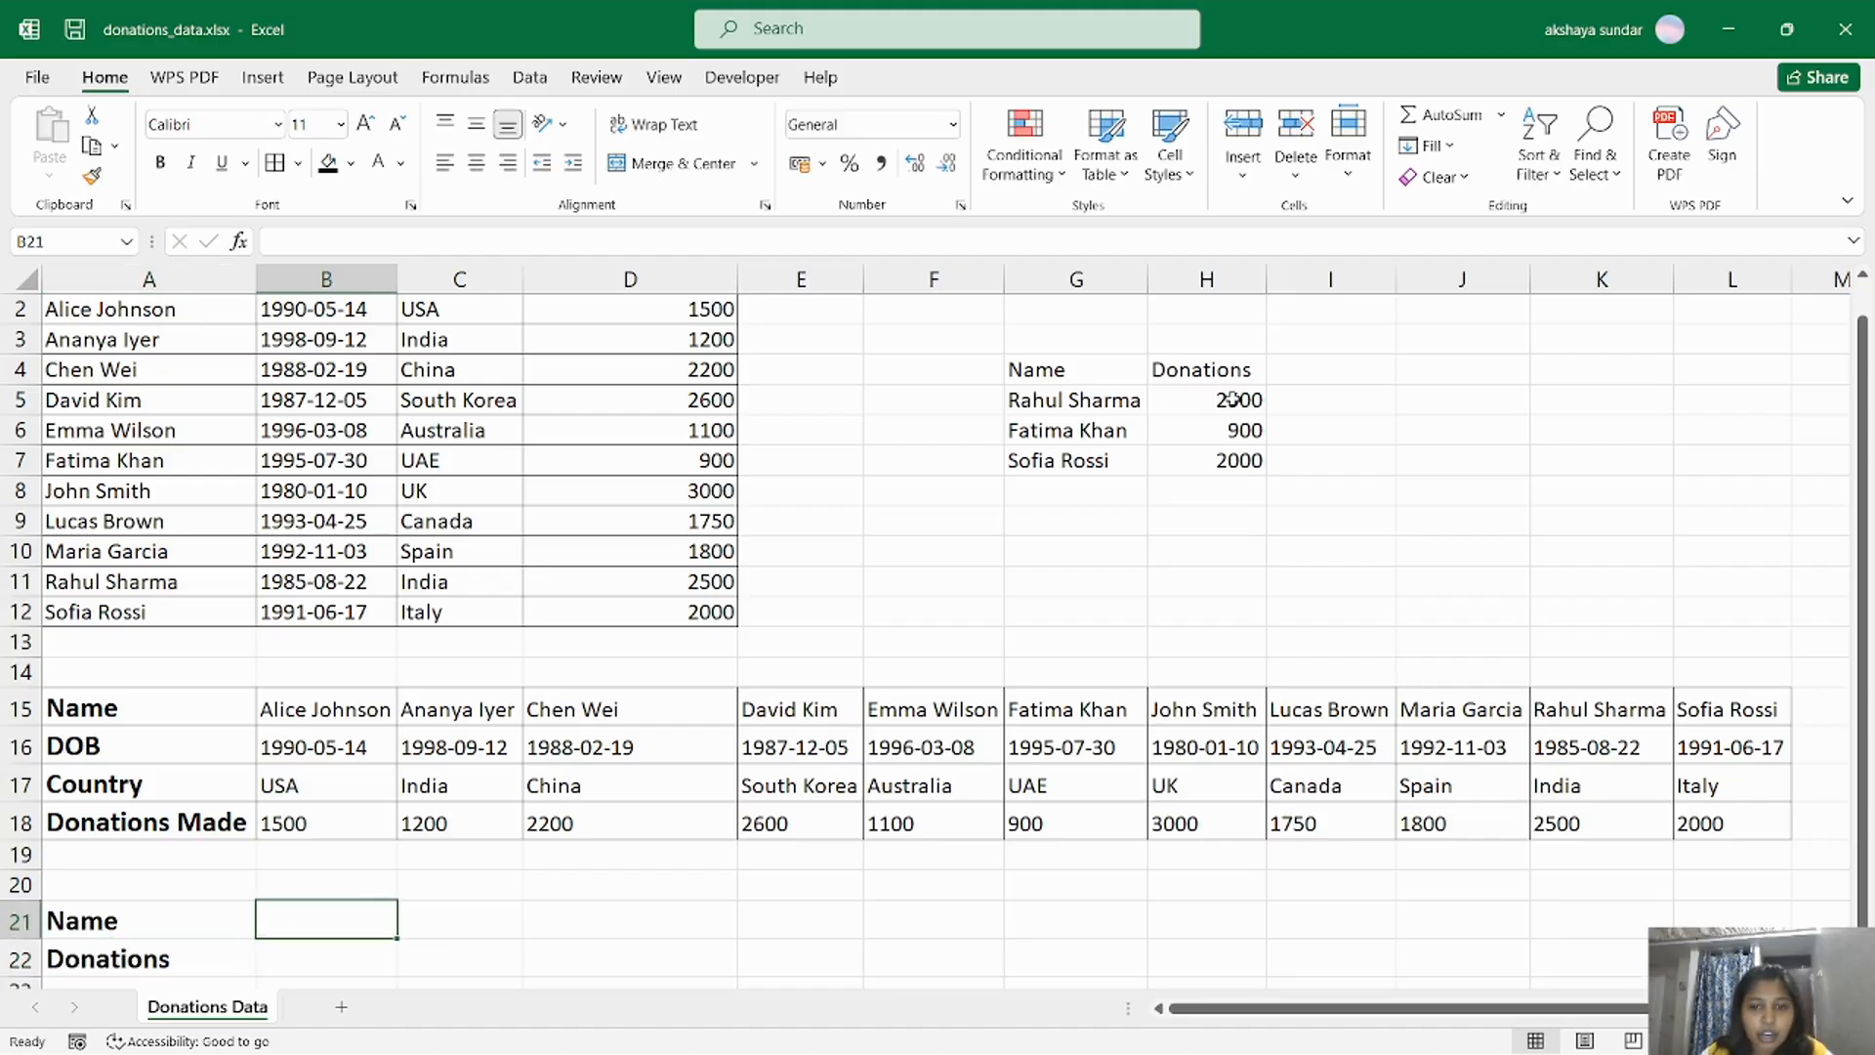
# Copy the donor's name from G5 into B21 of the horizontal lookup area.
pyautogui.click(1125, 398)
pyautogui.hotkey('ctrl', 'c')
pyautogui.click(310, 929)
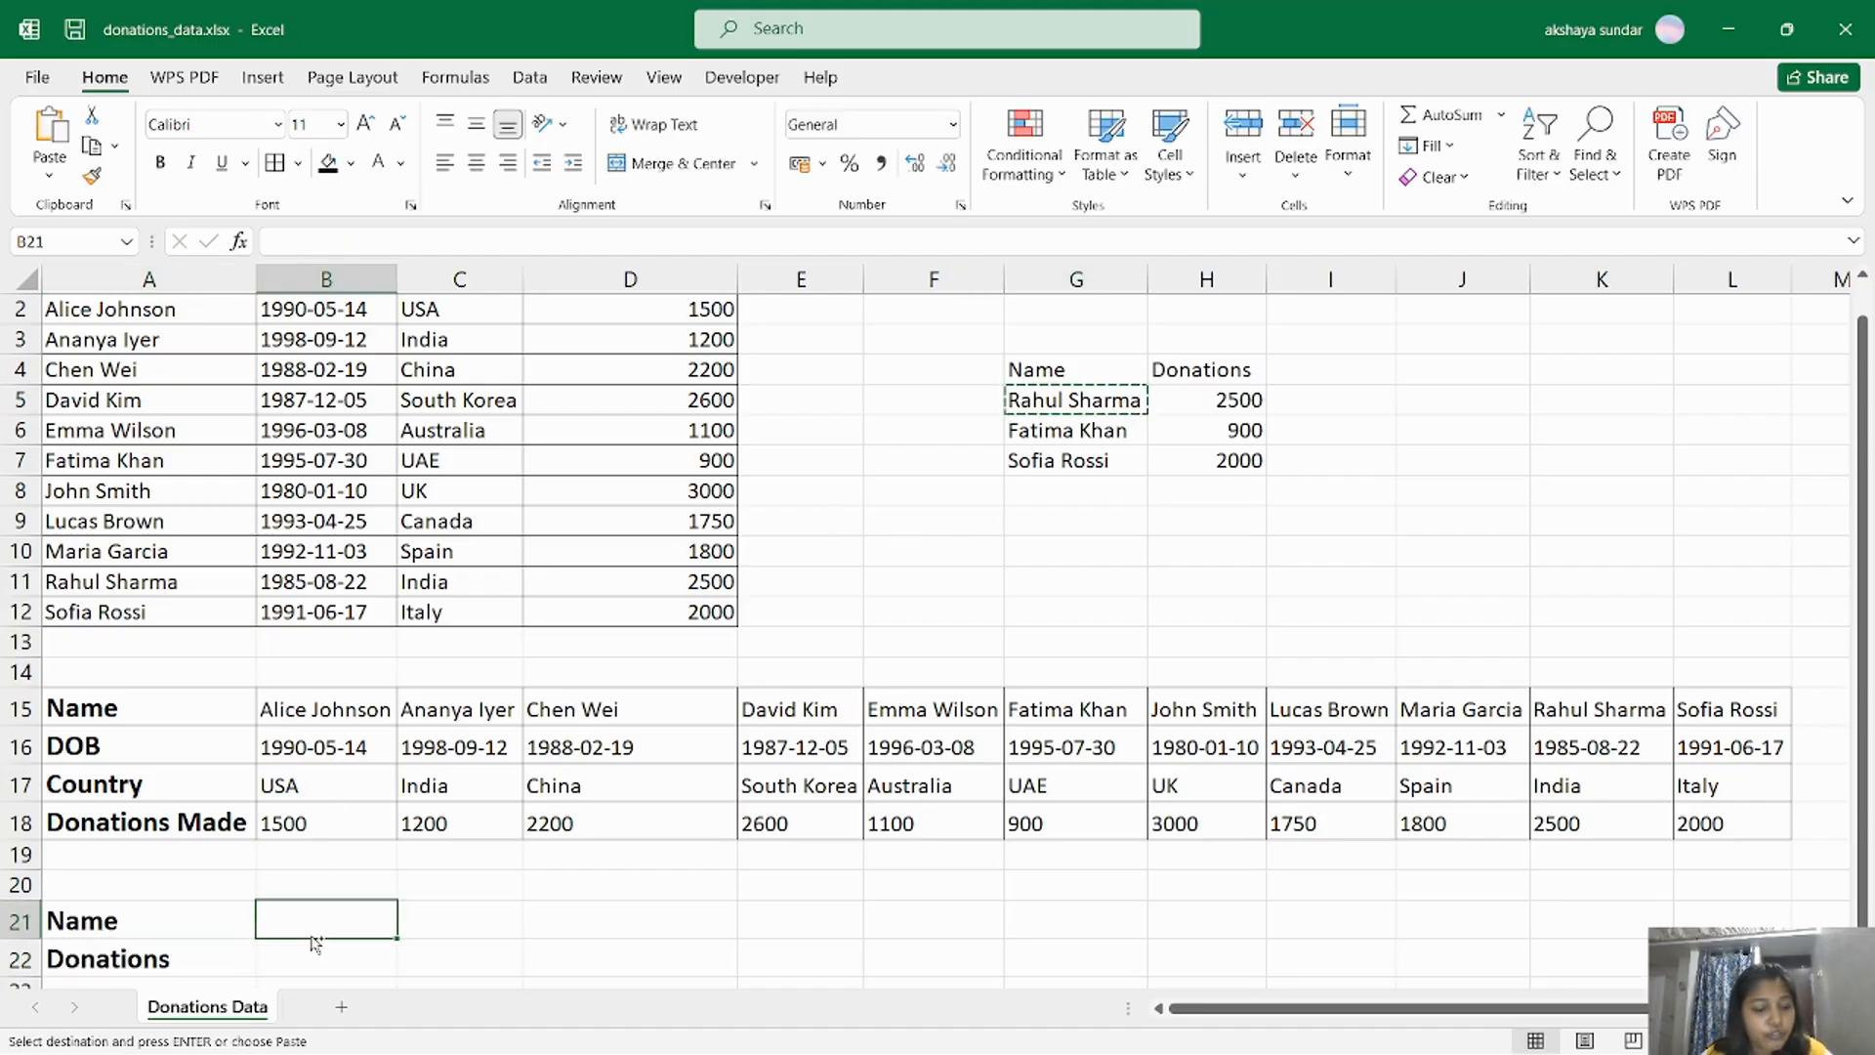
pyautogui.hotkey('ctrl', 'v')
pyautogui.press('Down')
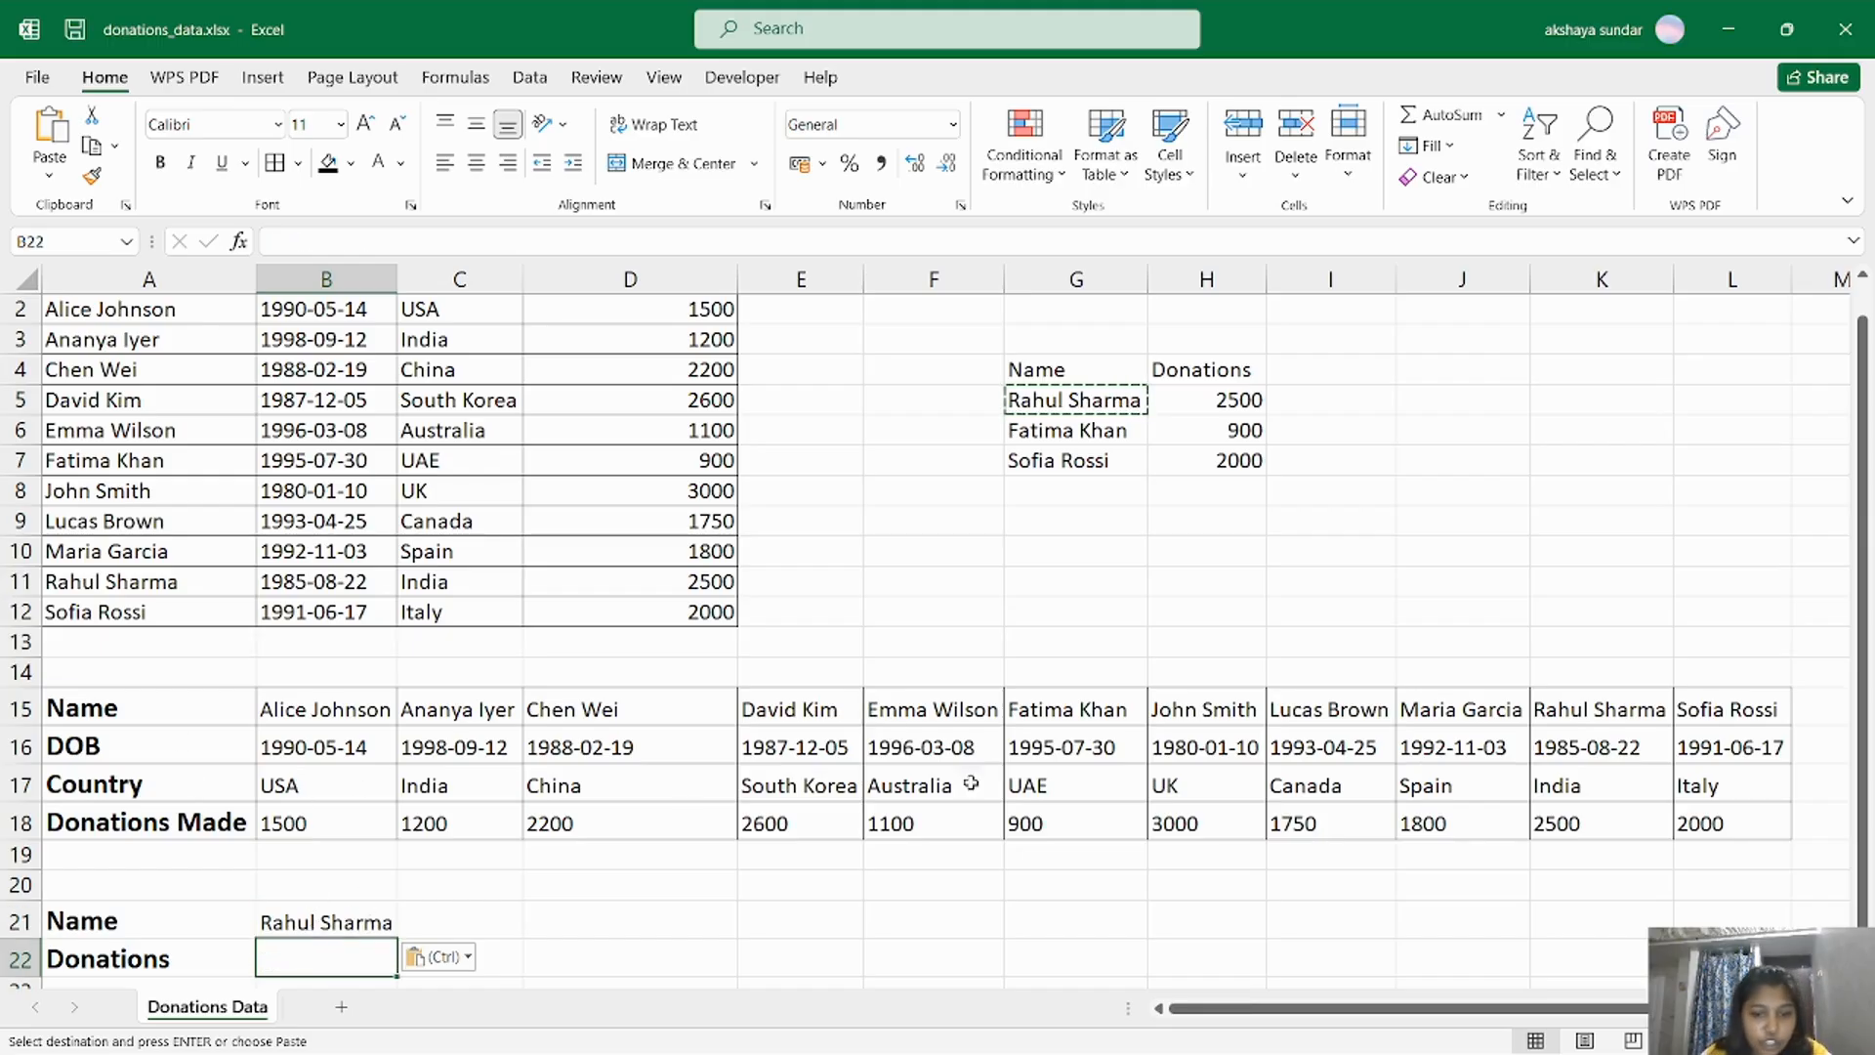
# Start an HLOOKUP formula in the Donations cell B22 under the transposed table.
pyautogui.click(1600, 710)
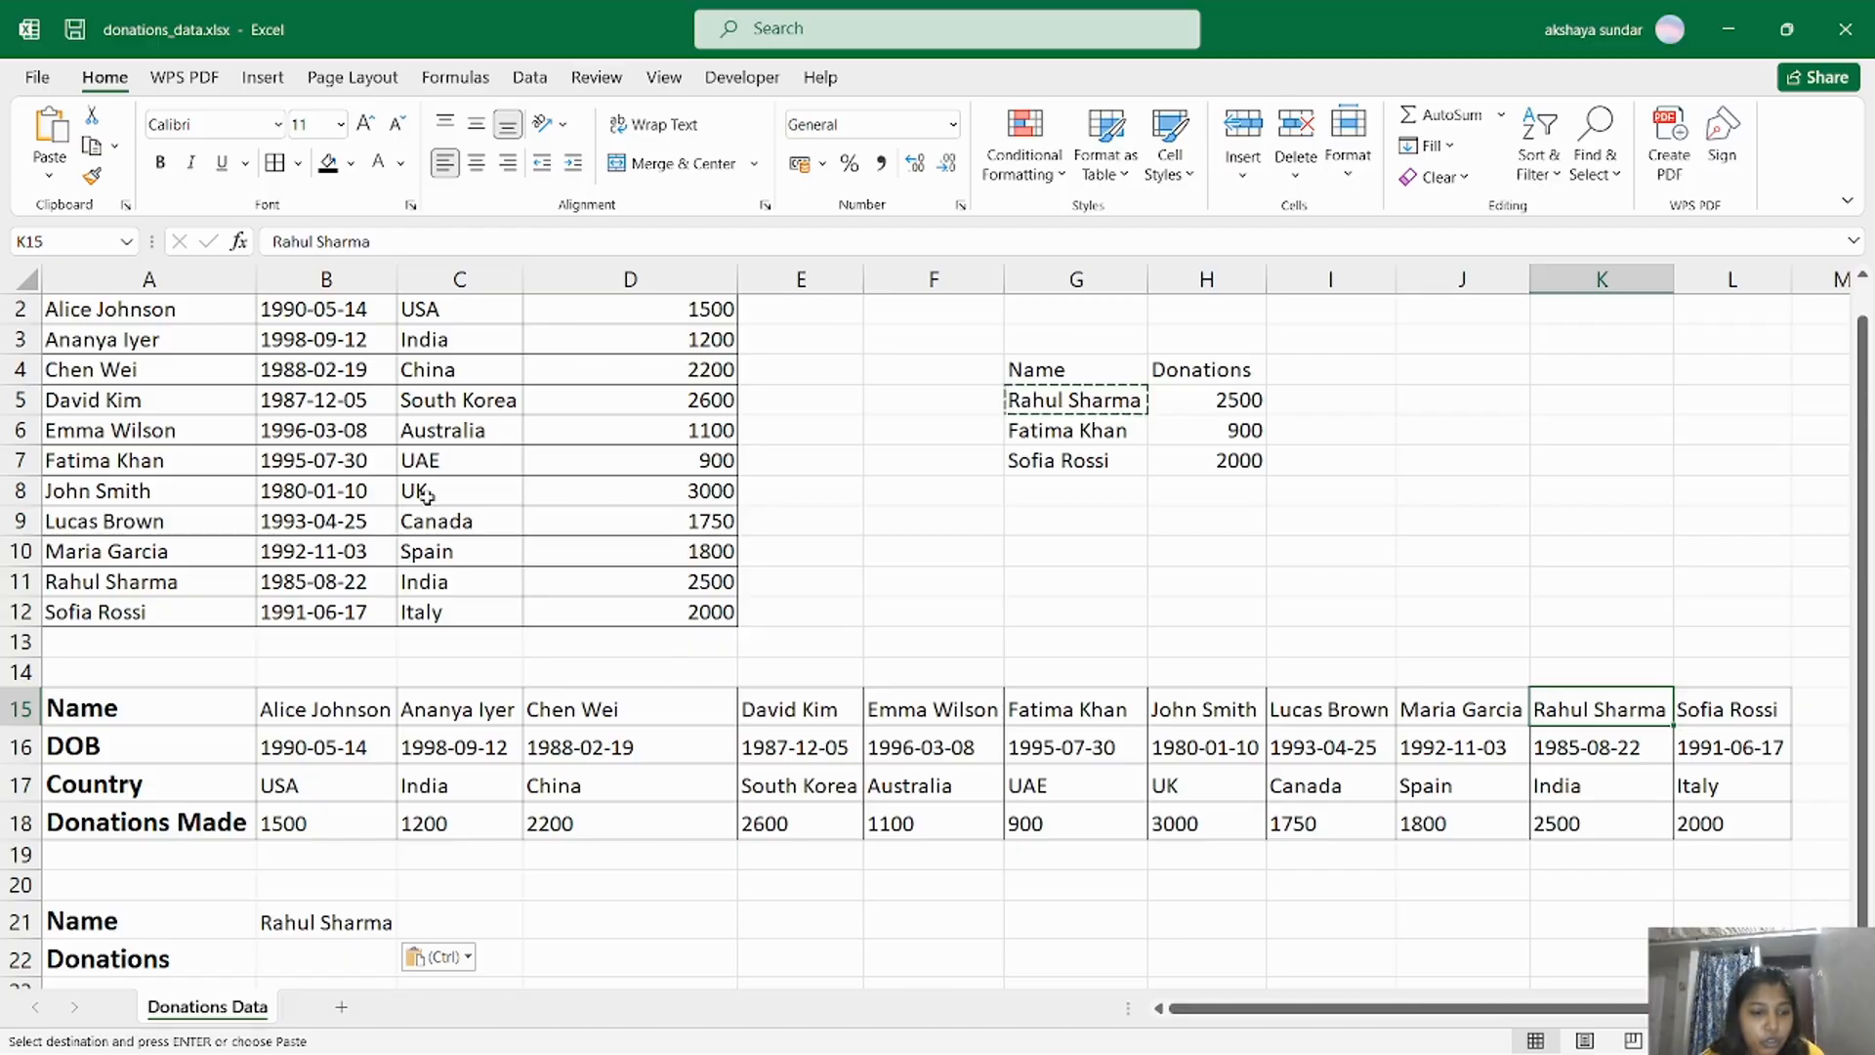
pyautogui.click(1597, 836)
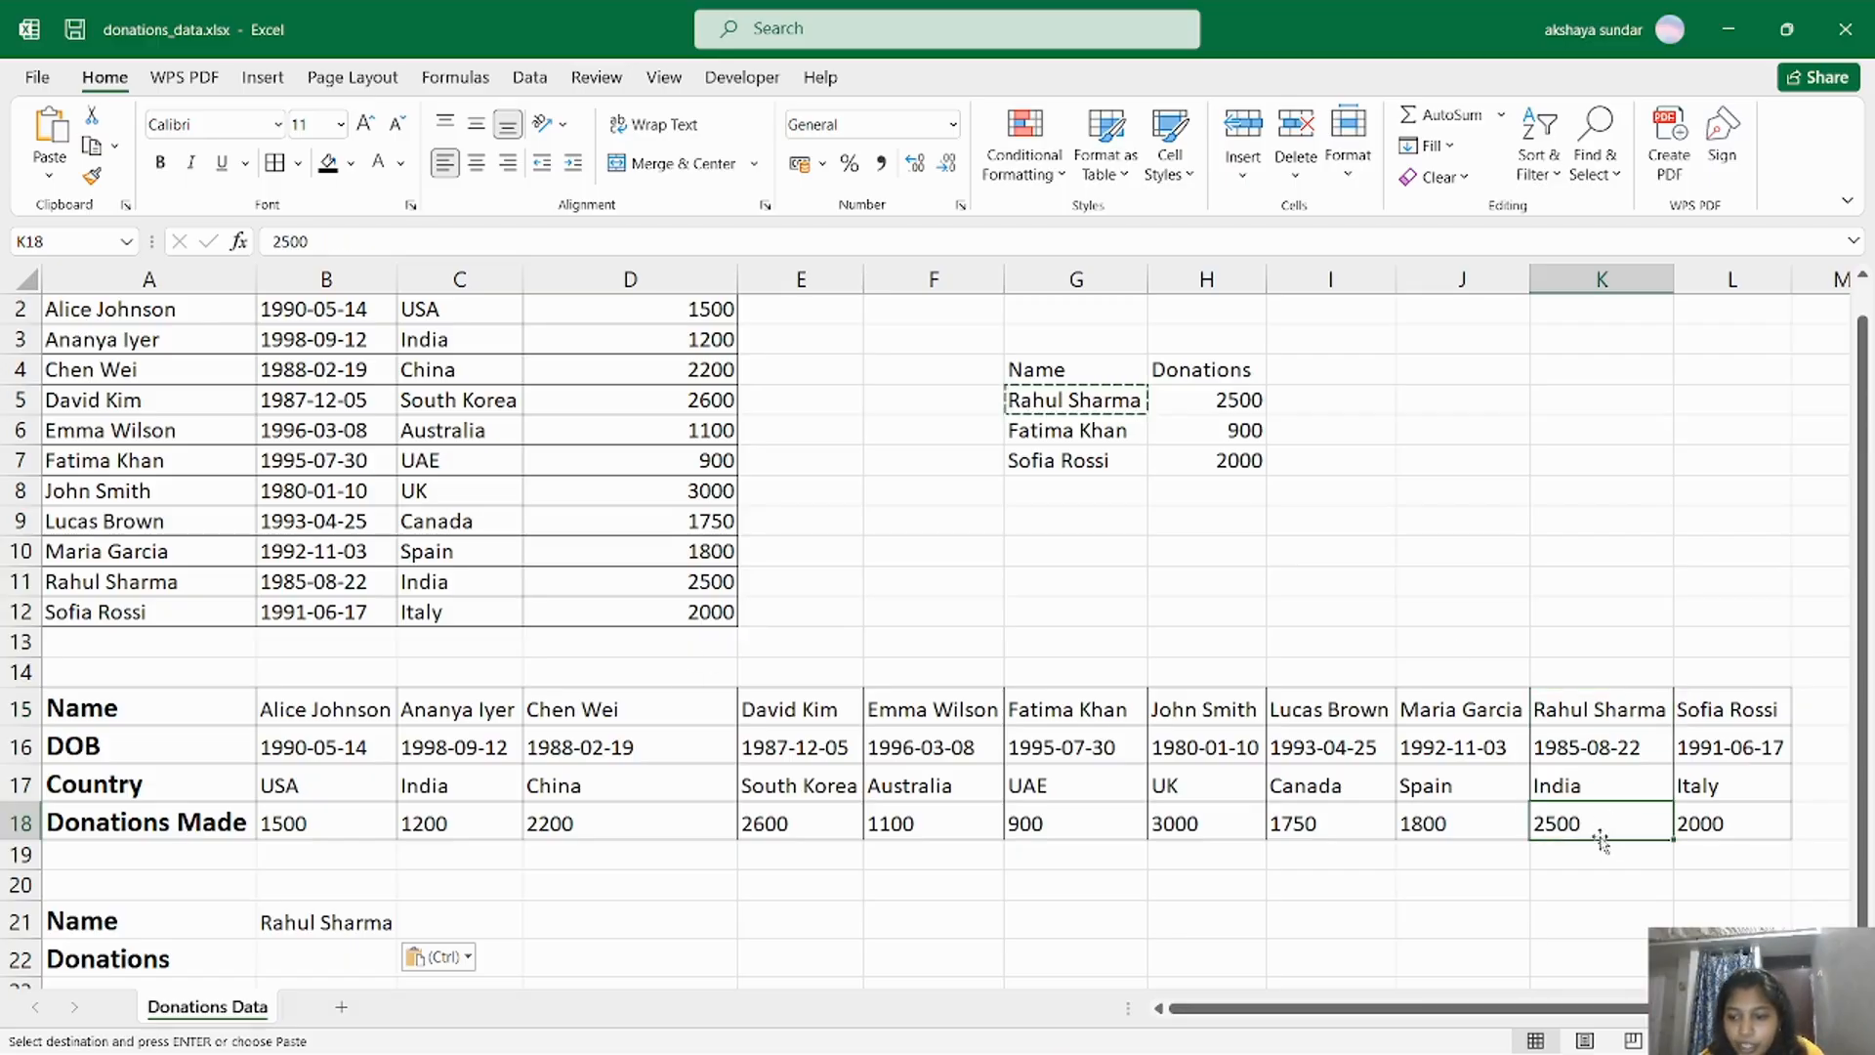
pyautogui.click(352, 965)
pyautogui.scroll(-3, 351, 879)
pyautogui.write('=hloo')
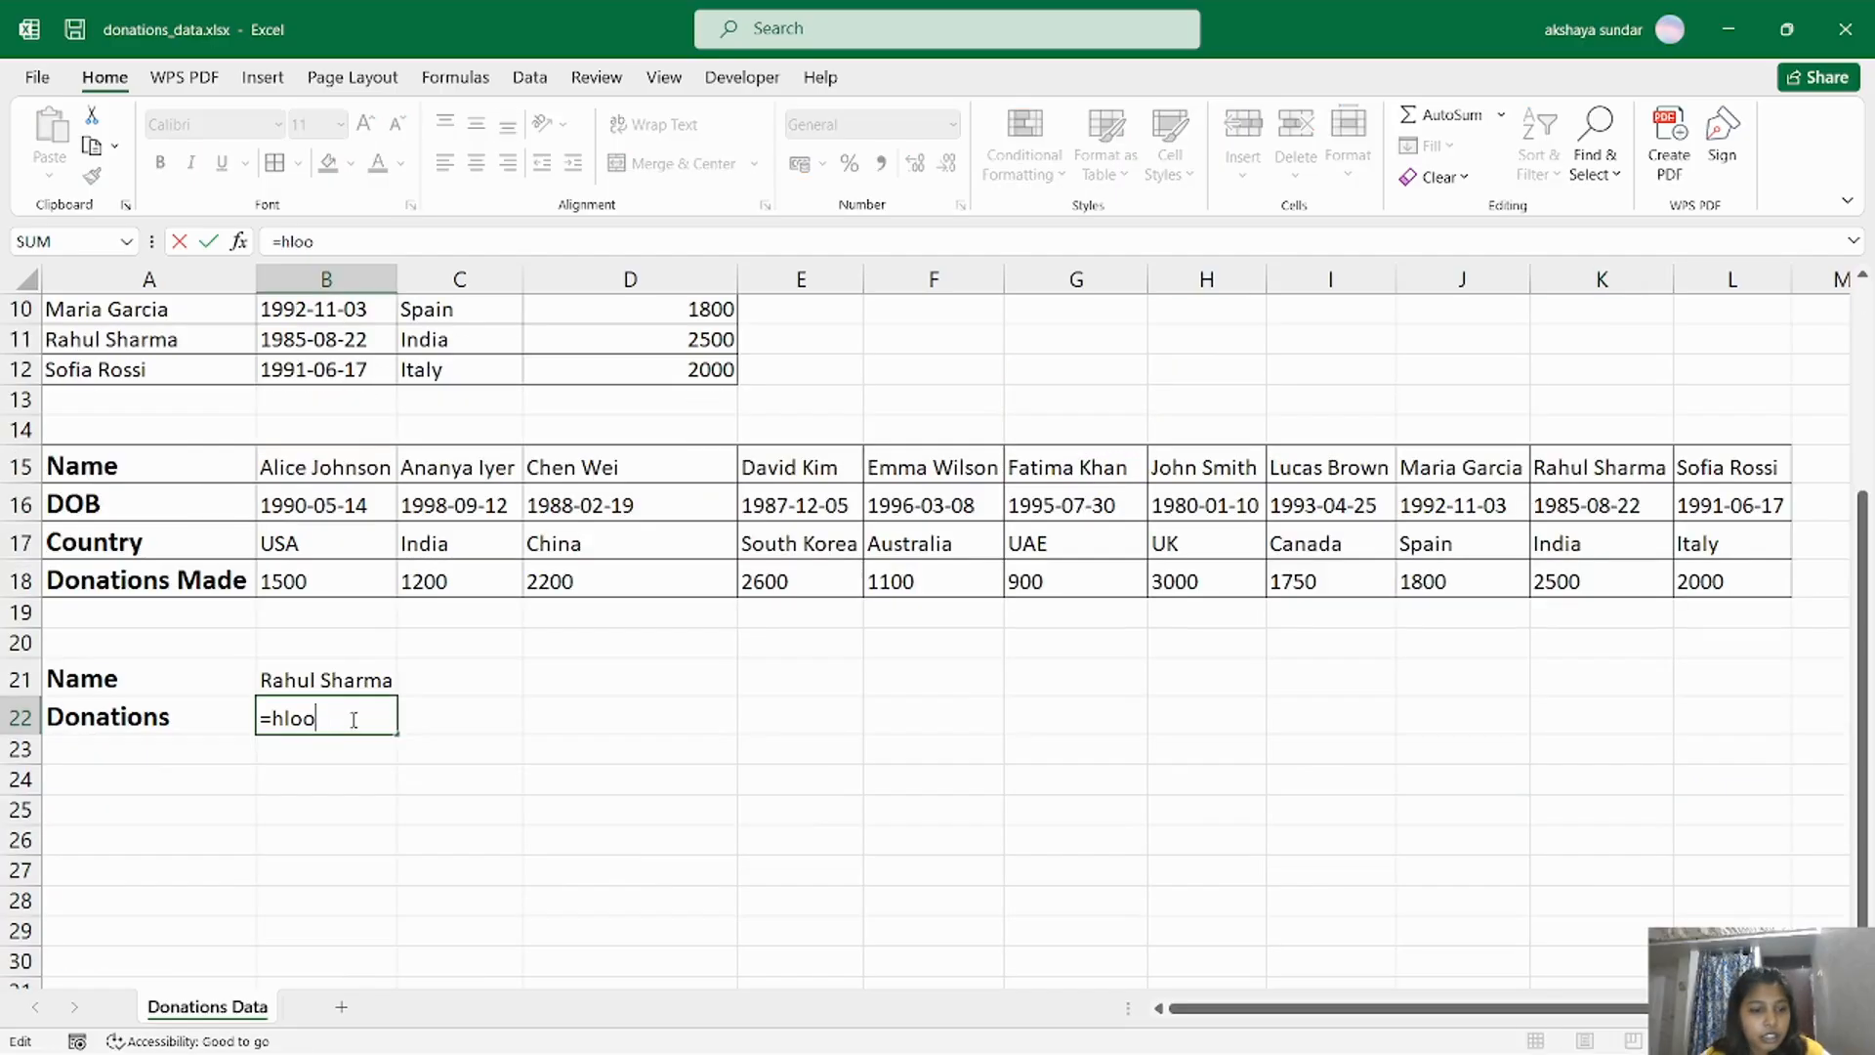
pyautogui.hotkey('shift', 'Home')
pyautogui.write('=hlookup')
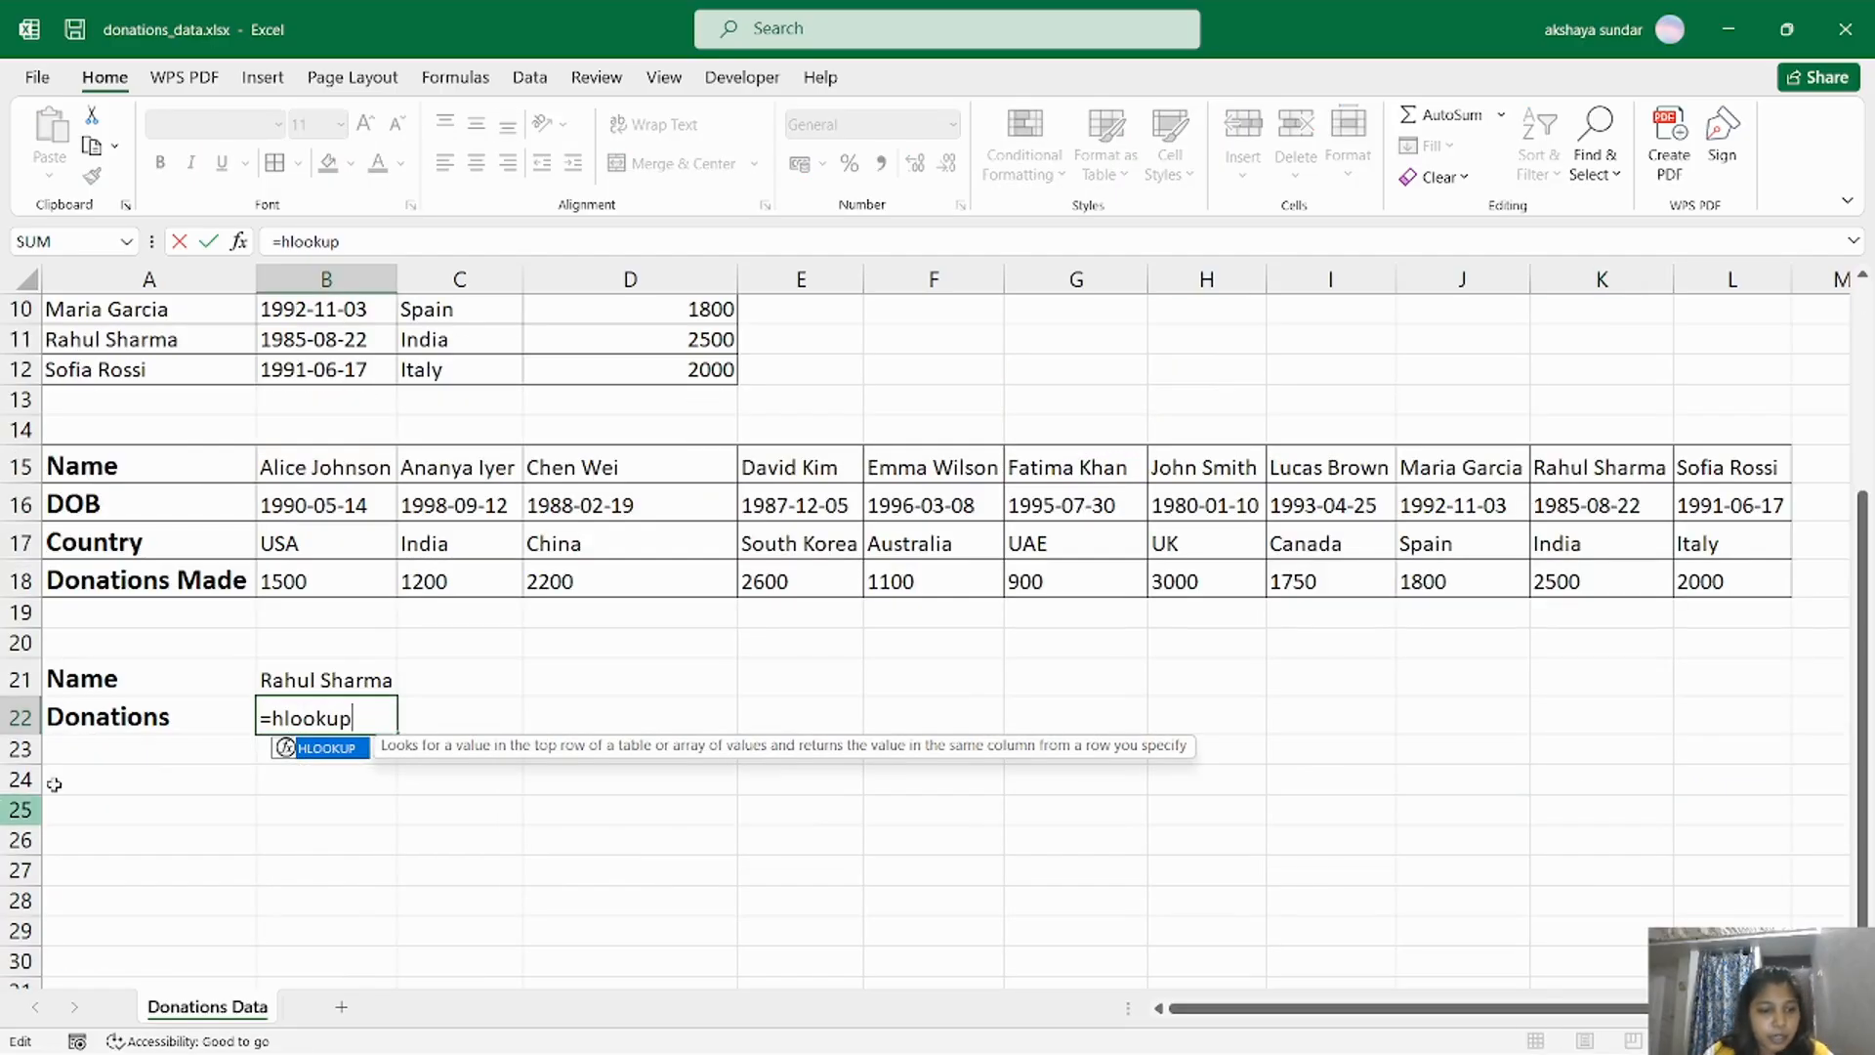
pyautogui.doubleClick(342, 748)
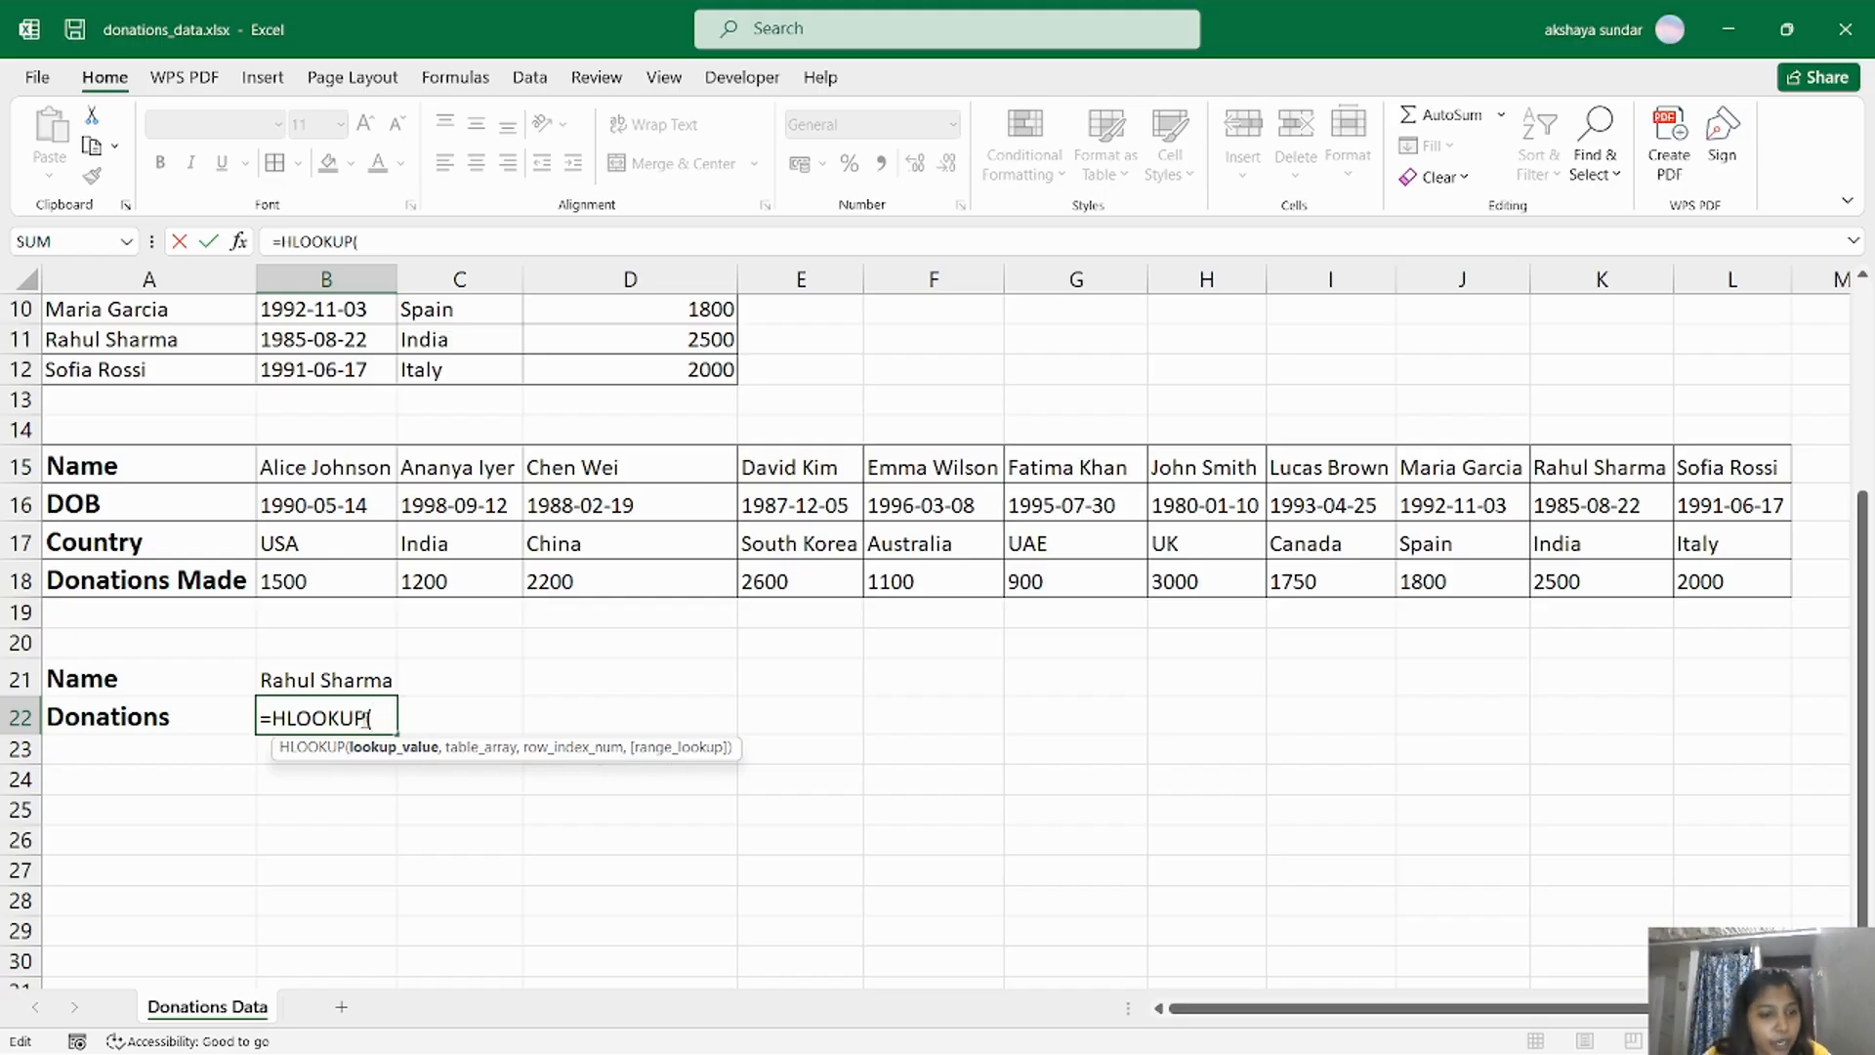
pyautogui.click(336, 676)
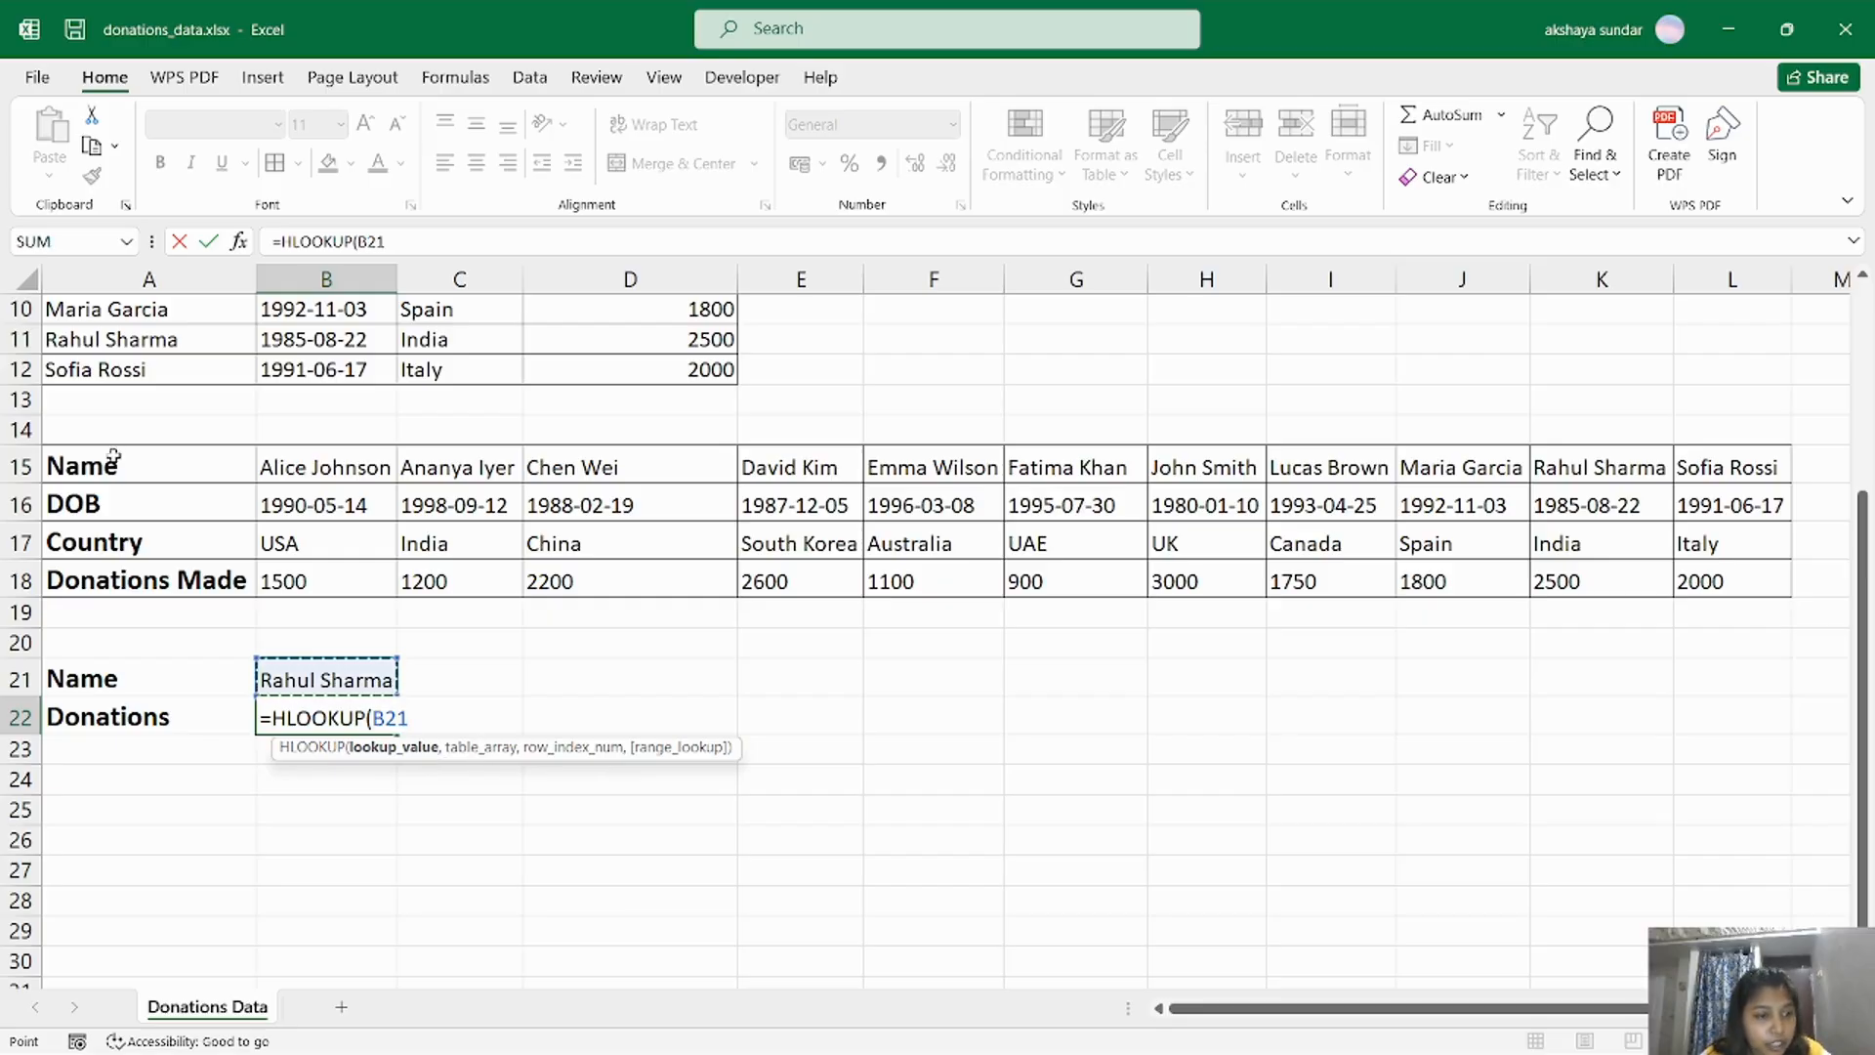
pyautogui.moveTo(109, 463); pyautogui.dragTo(1779, 586)
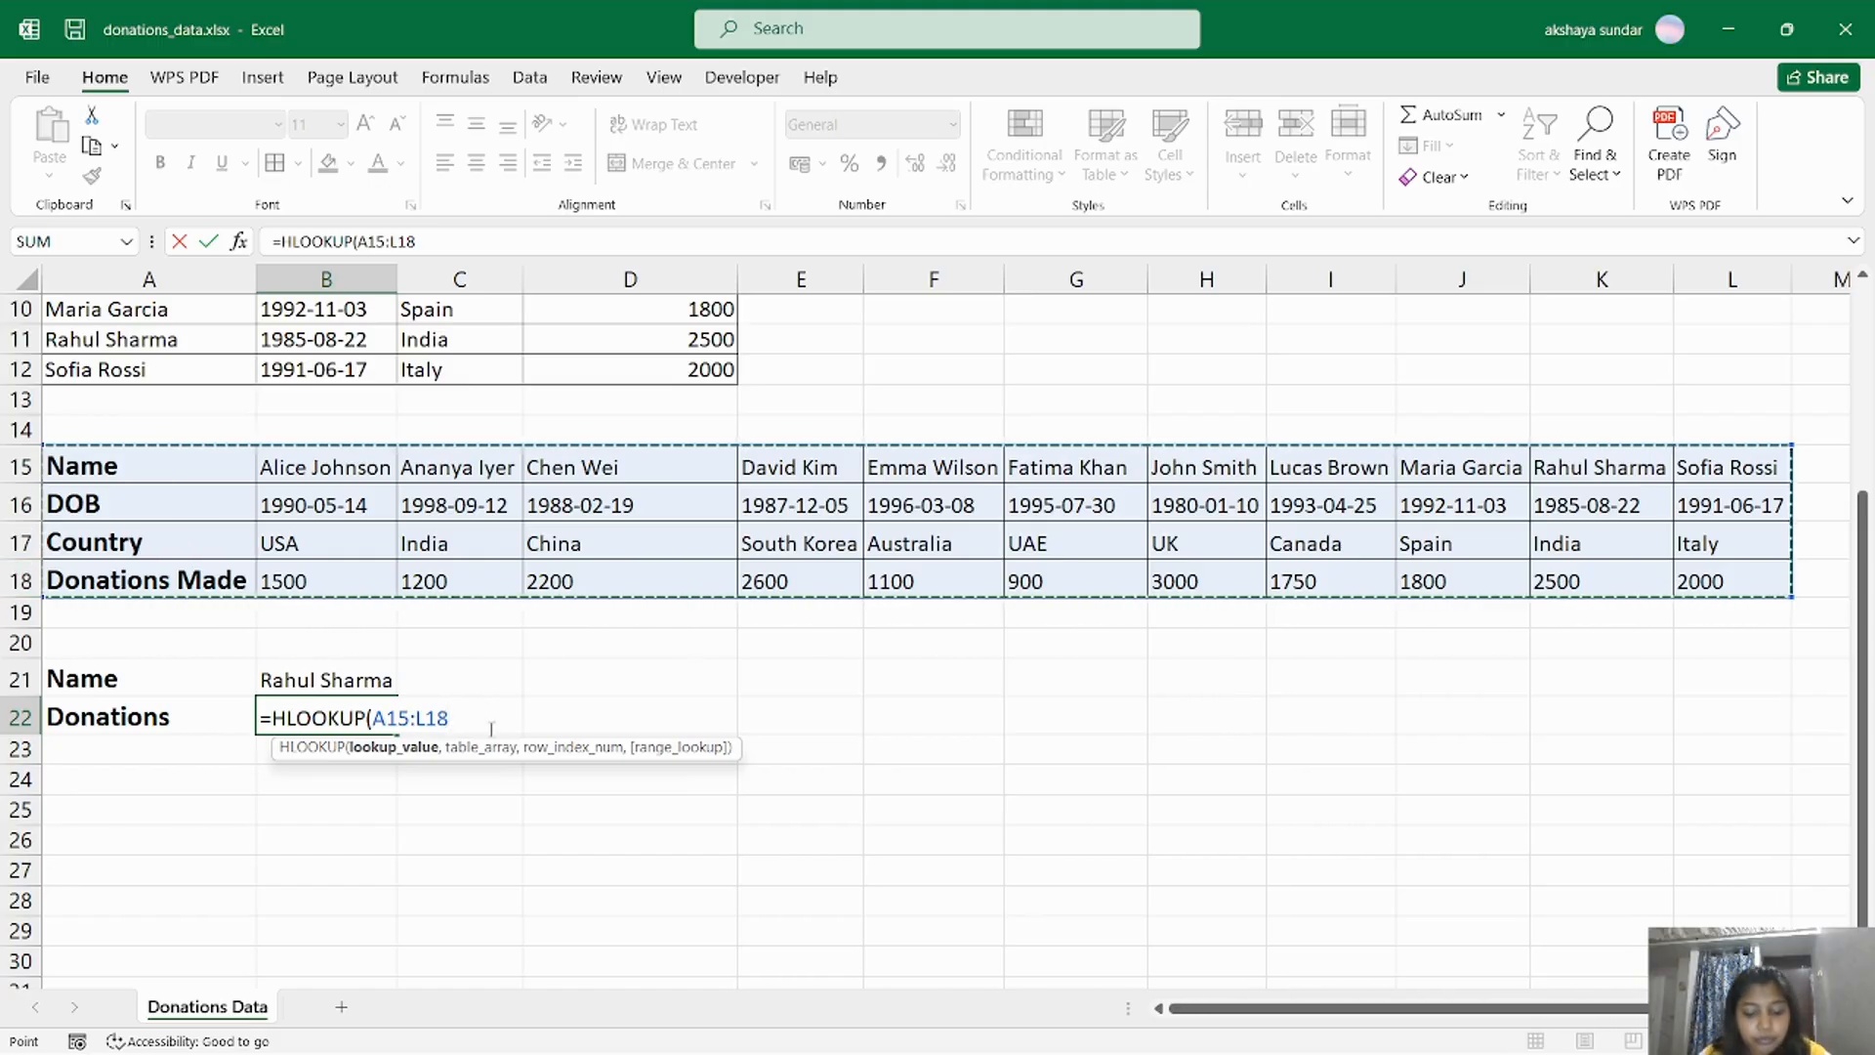
pyautogui.write(',')
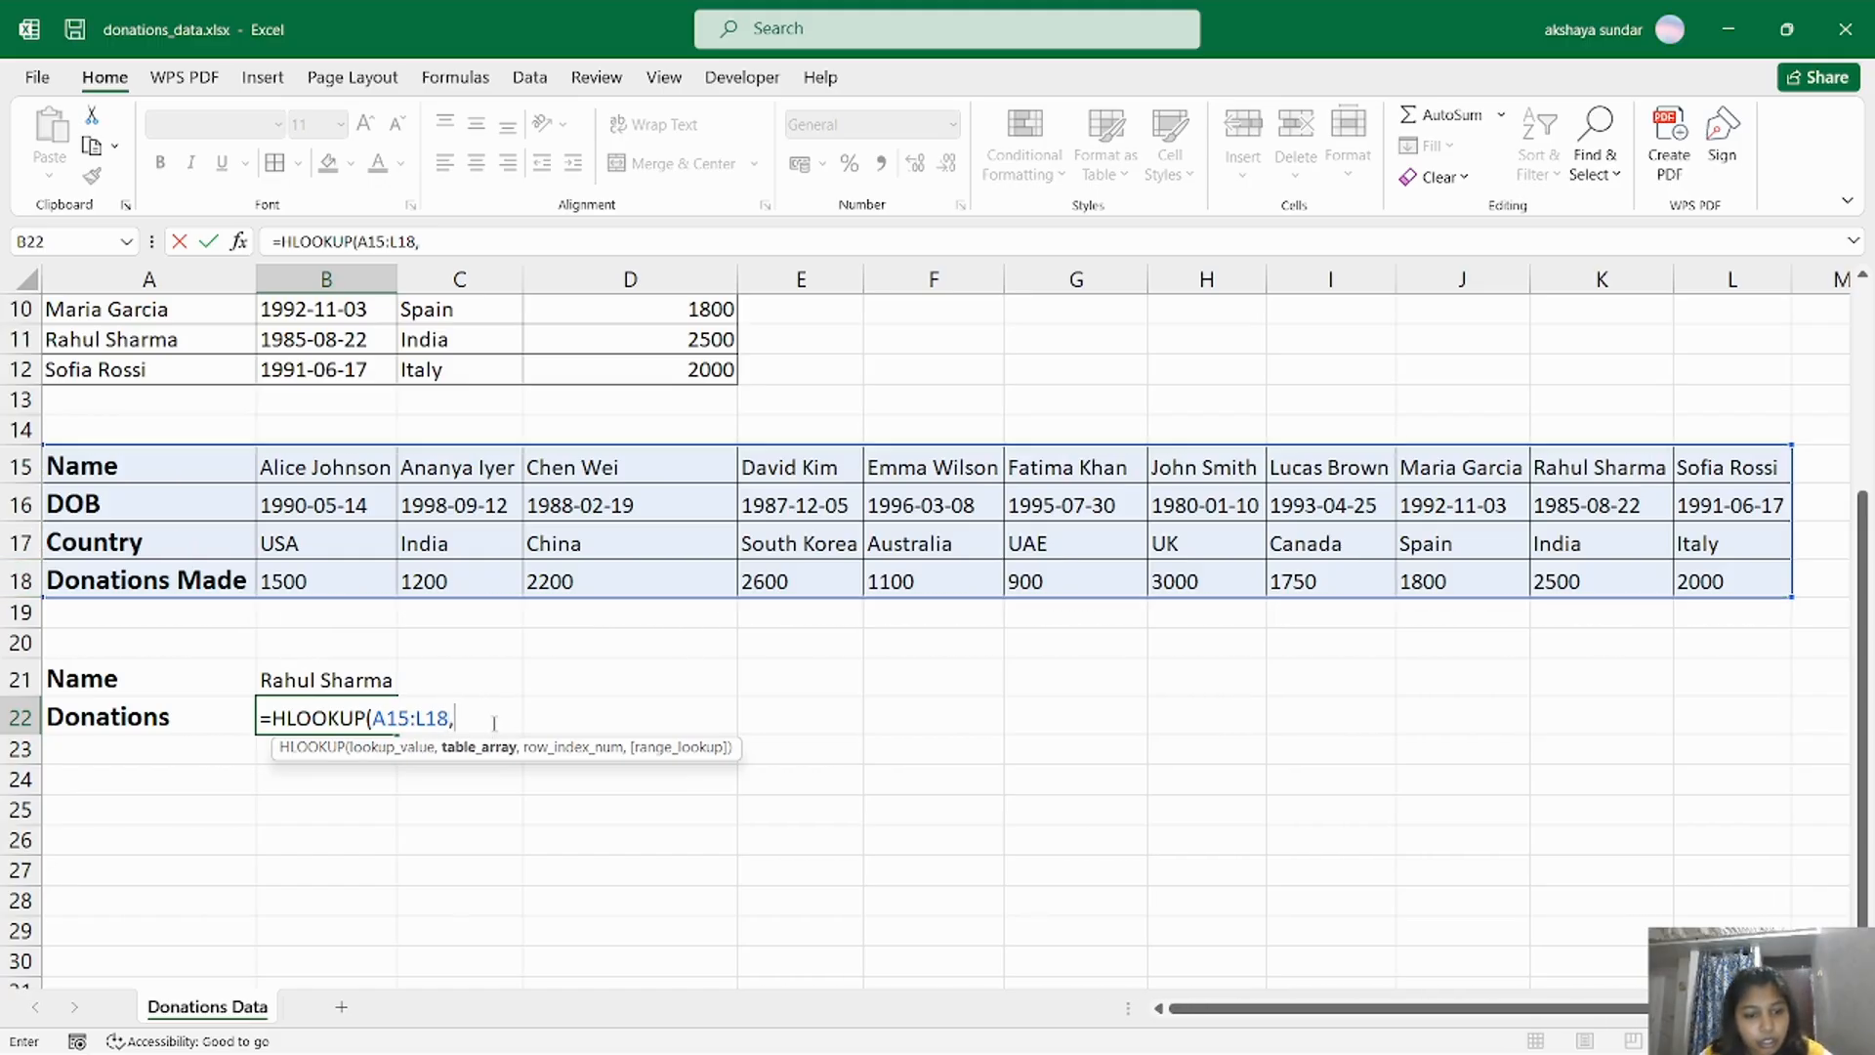
pyautogui.moveTo(484, 713); pyautogui.dragTo(372, 703)
pyautogui.press('BackSpace')
# Complete the HLOOKUP in B22 with lookup value B21, table array A15:L18, row index 4 and exact match (FALSE).
pyautogui.click(368, 680)
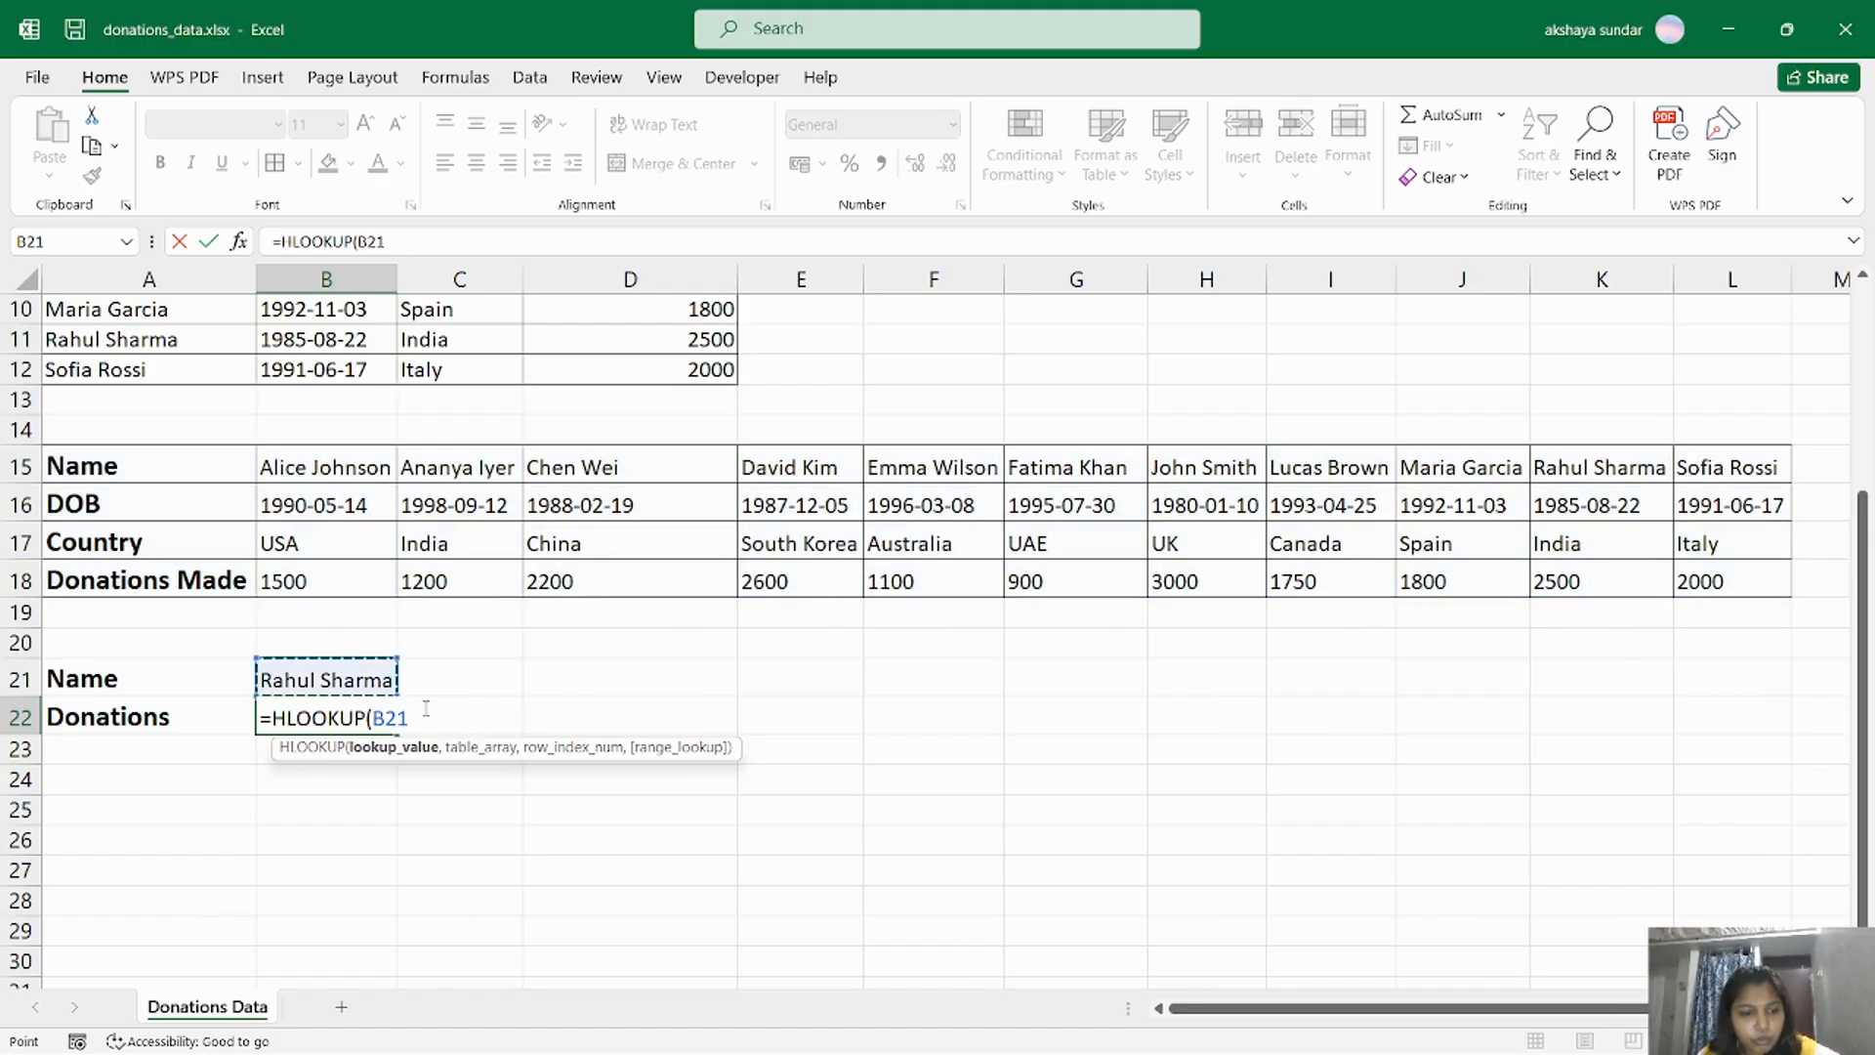
pyautogui.write(',')
pyautogui.moveTo(165, 484); pyautogui.dragTo(1708, 576)
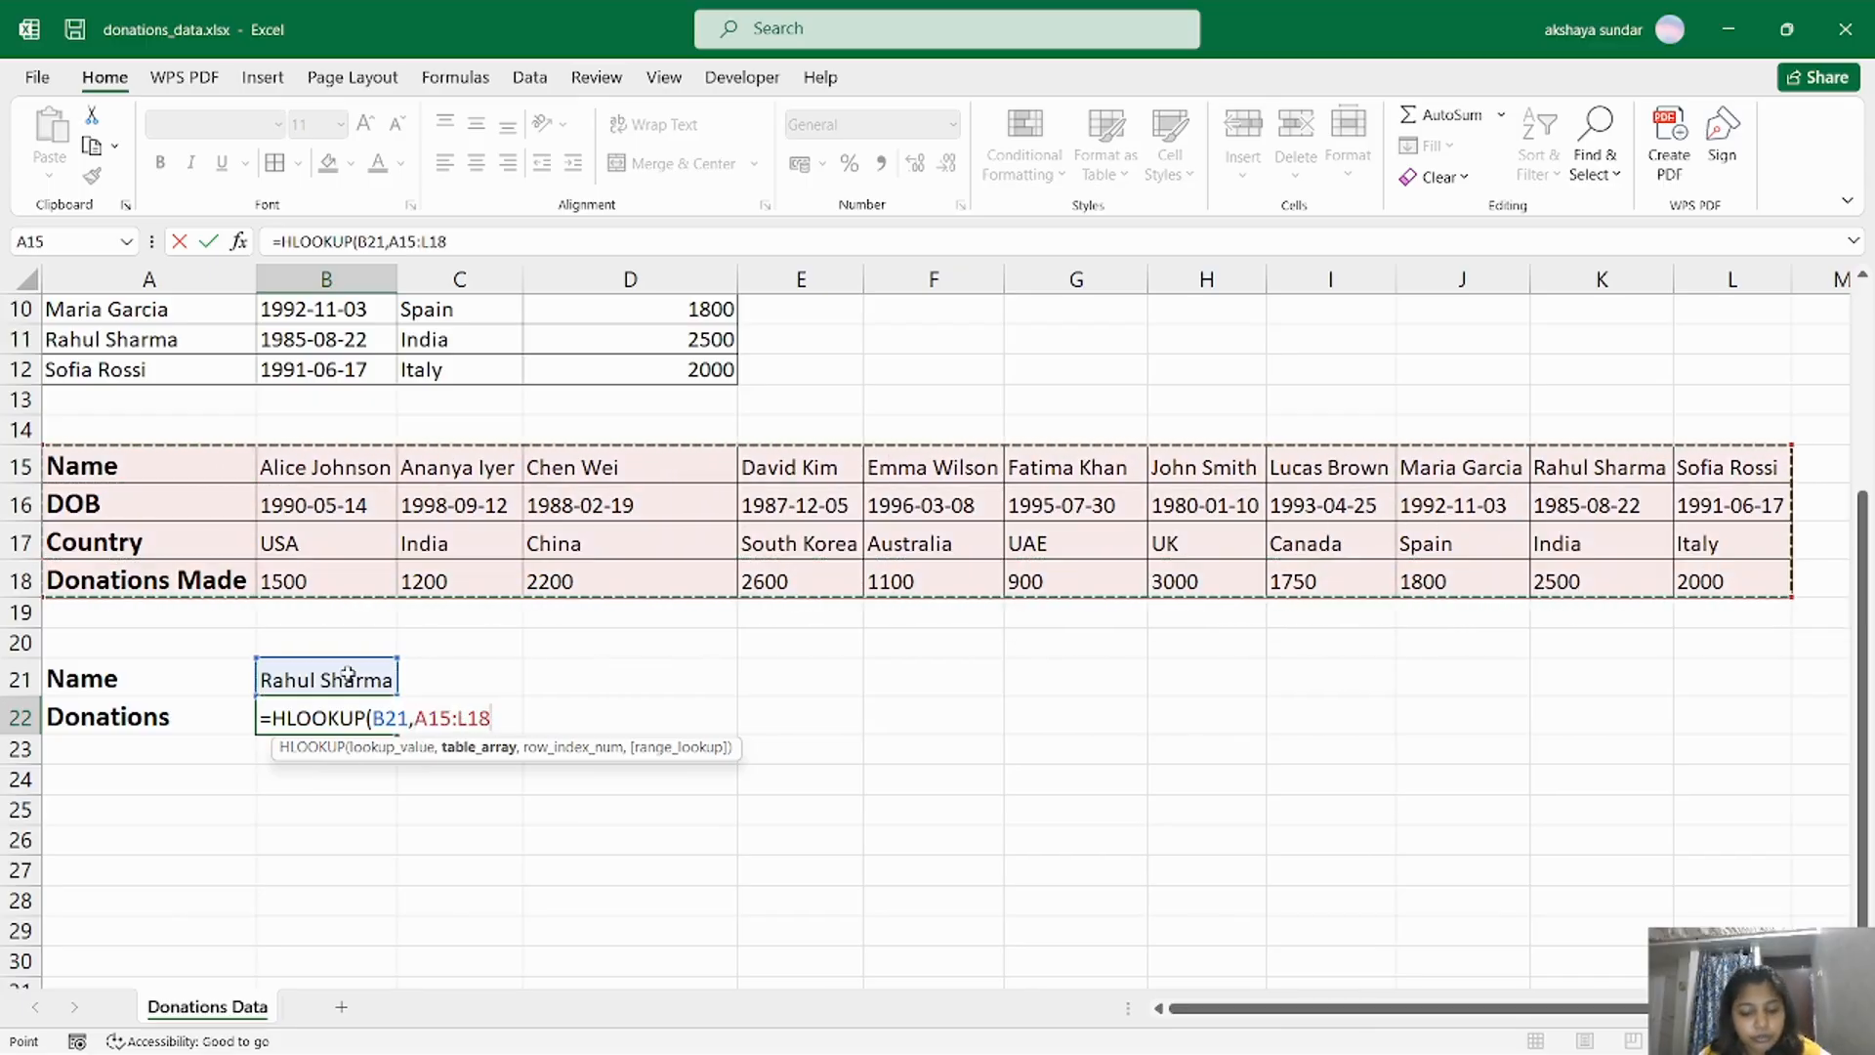
pyautogui.write(',')
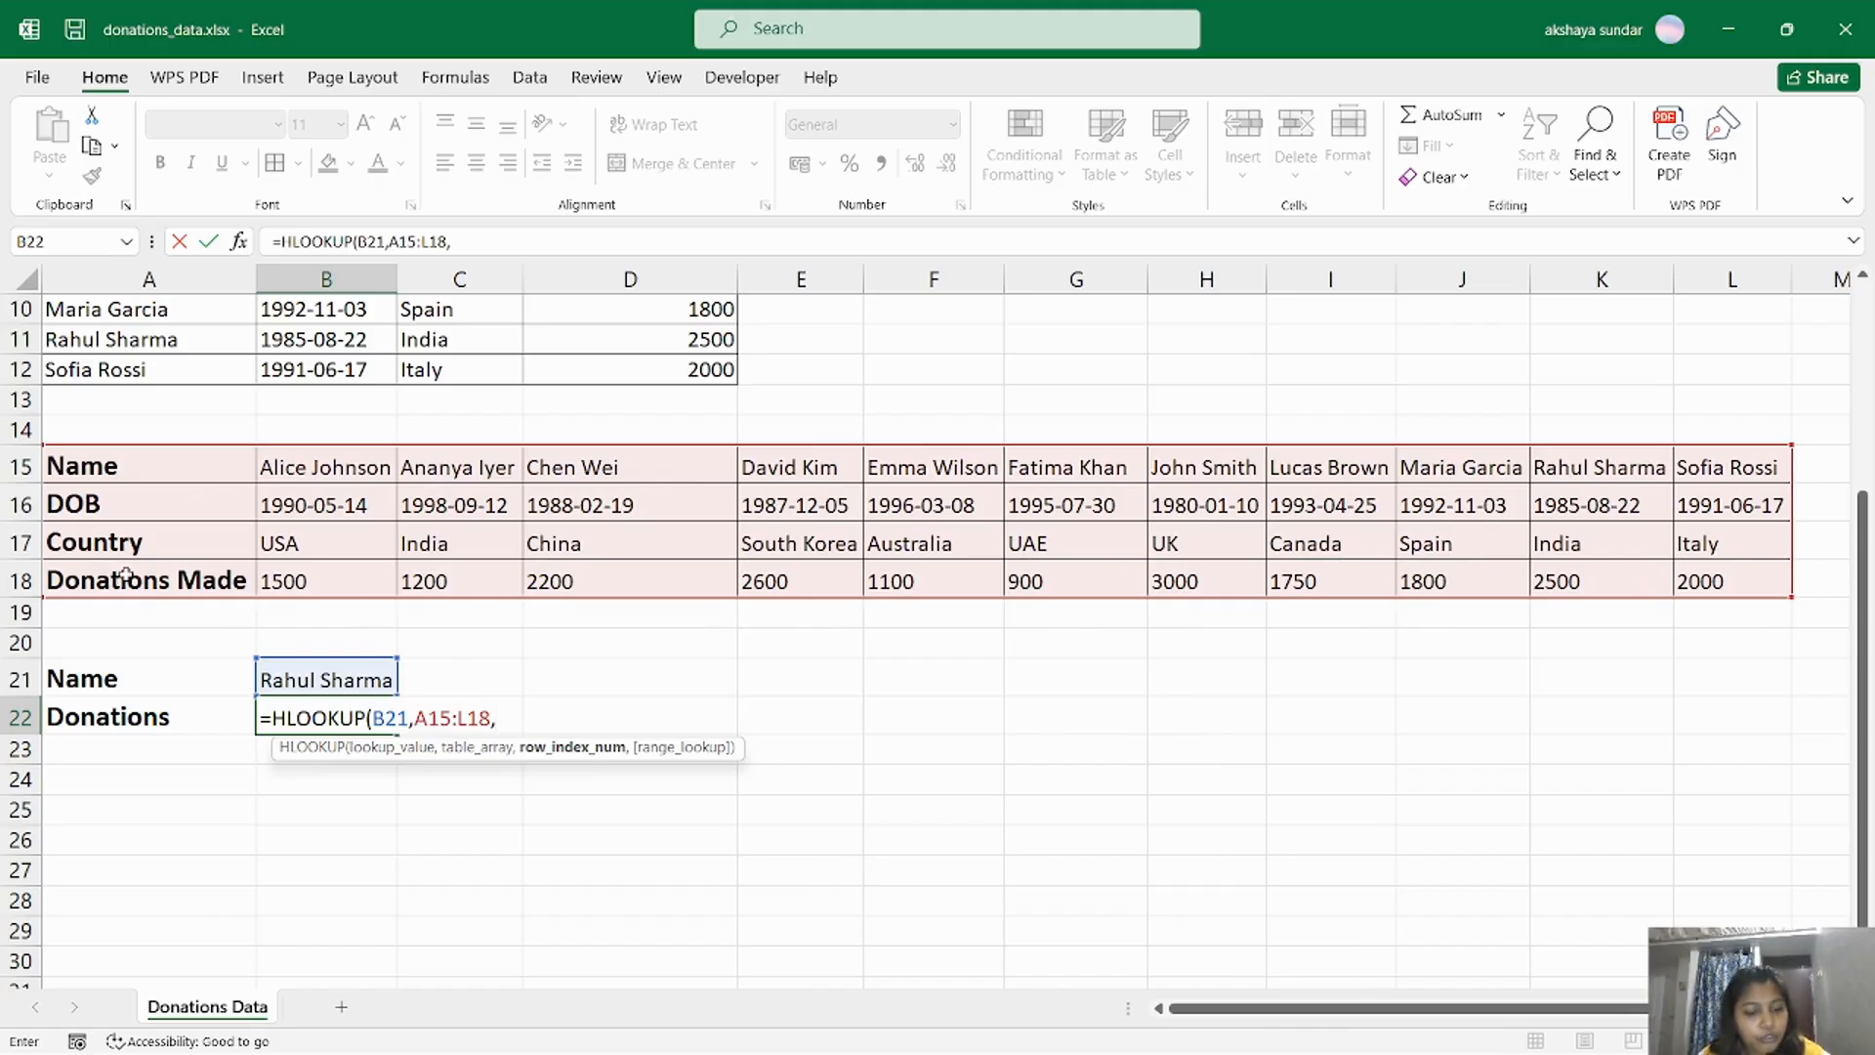
pyautogui.write(',')
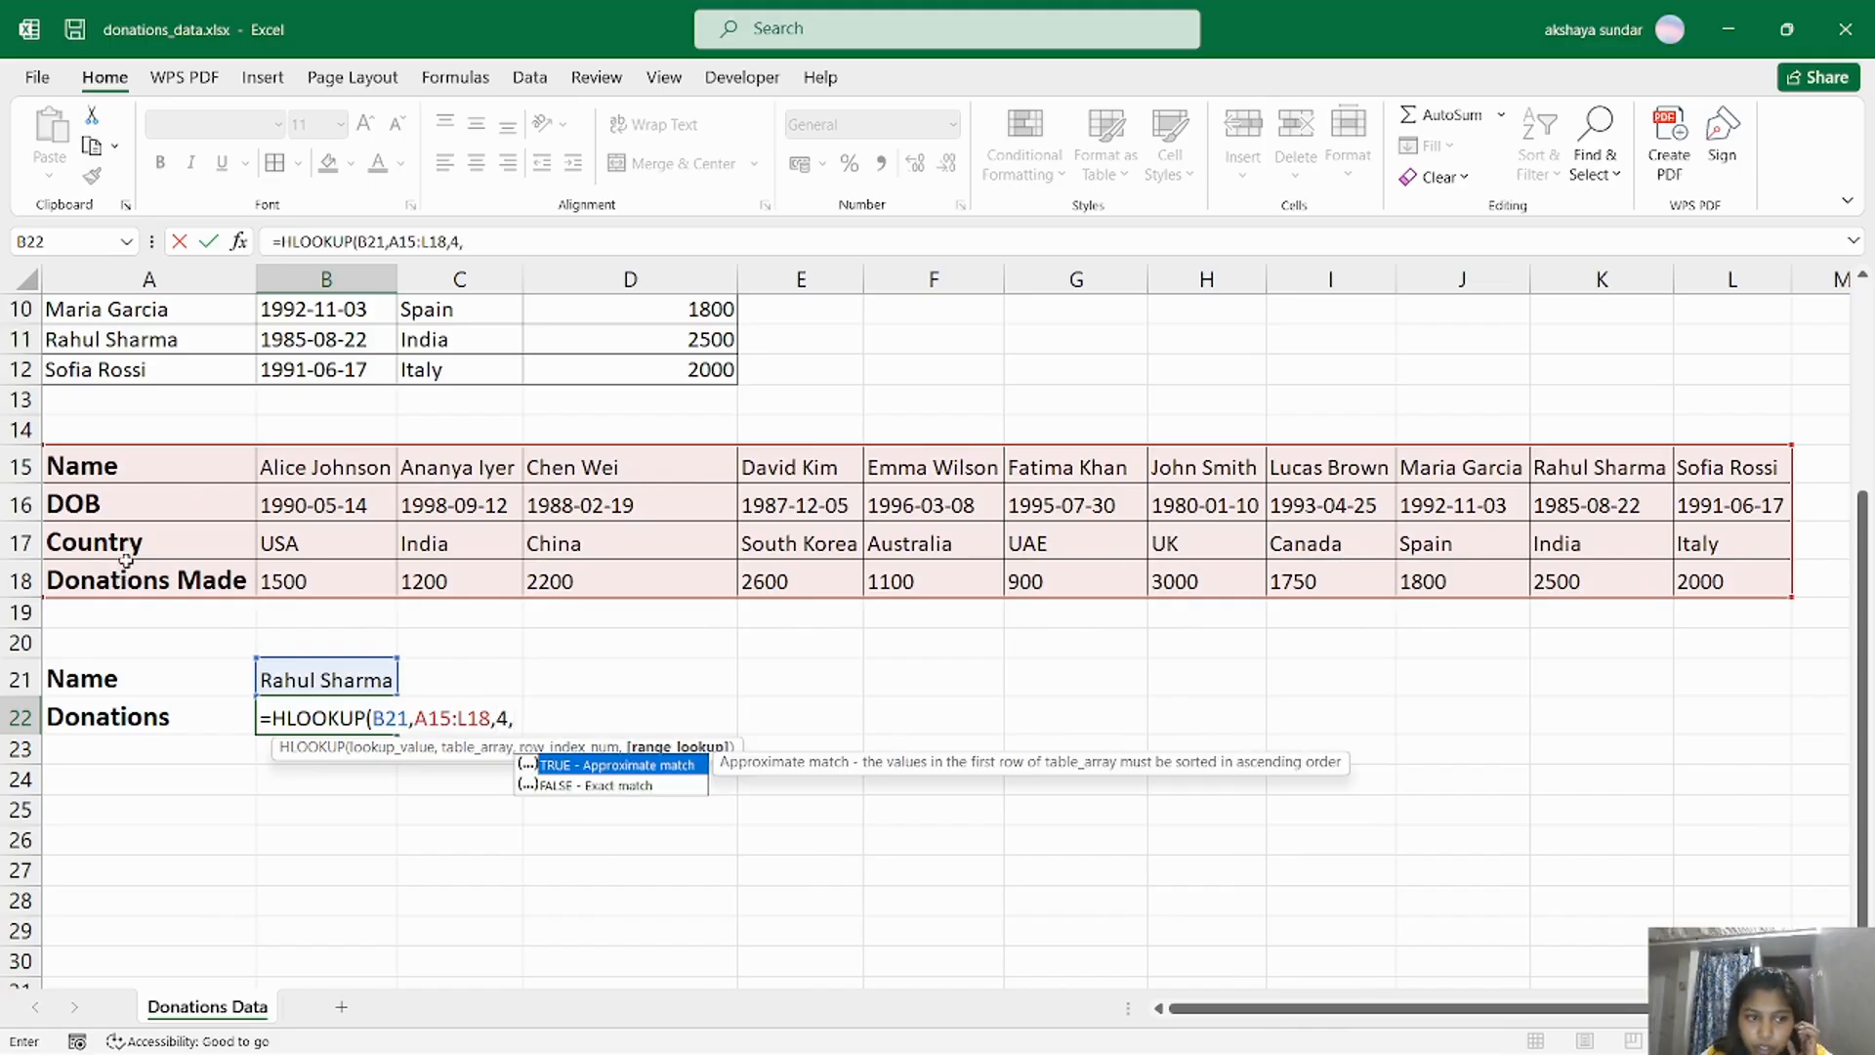
pyautogui.doubleClick(589, 786)
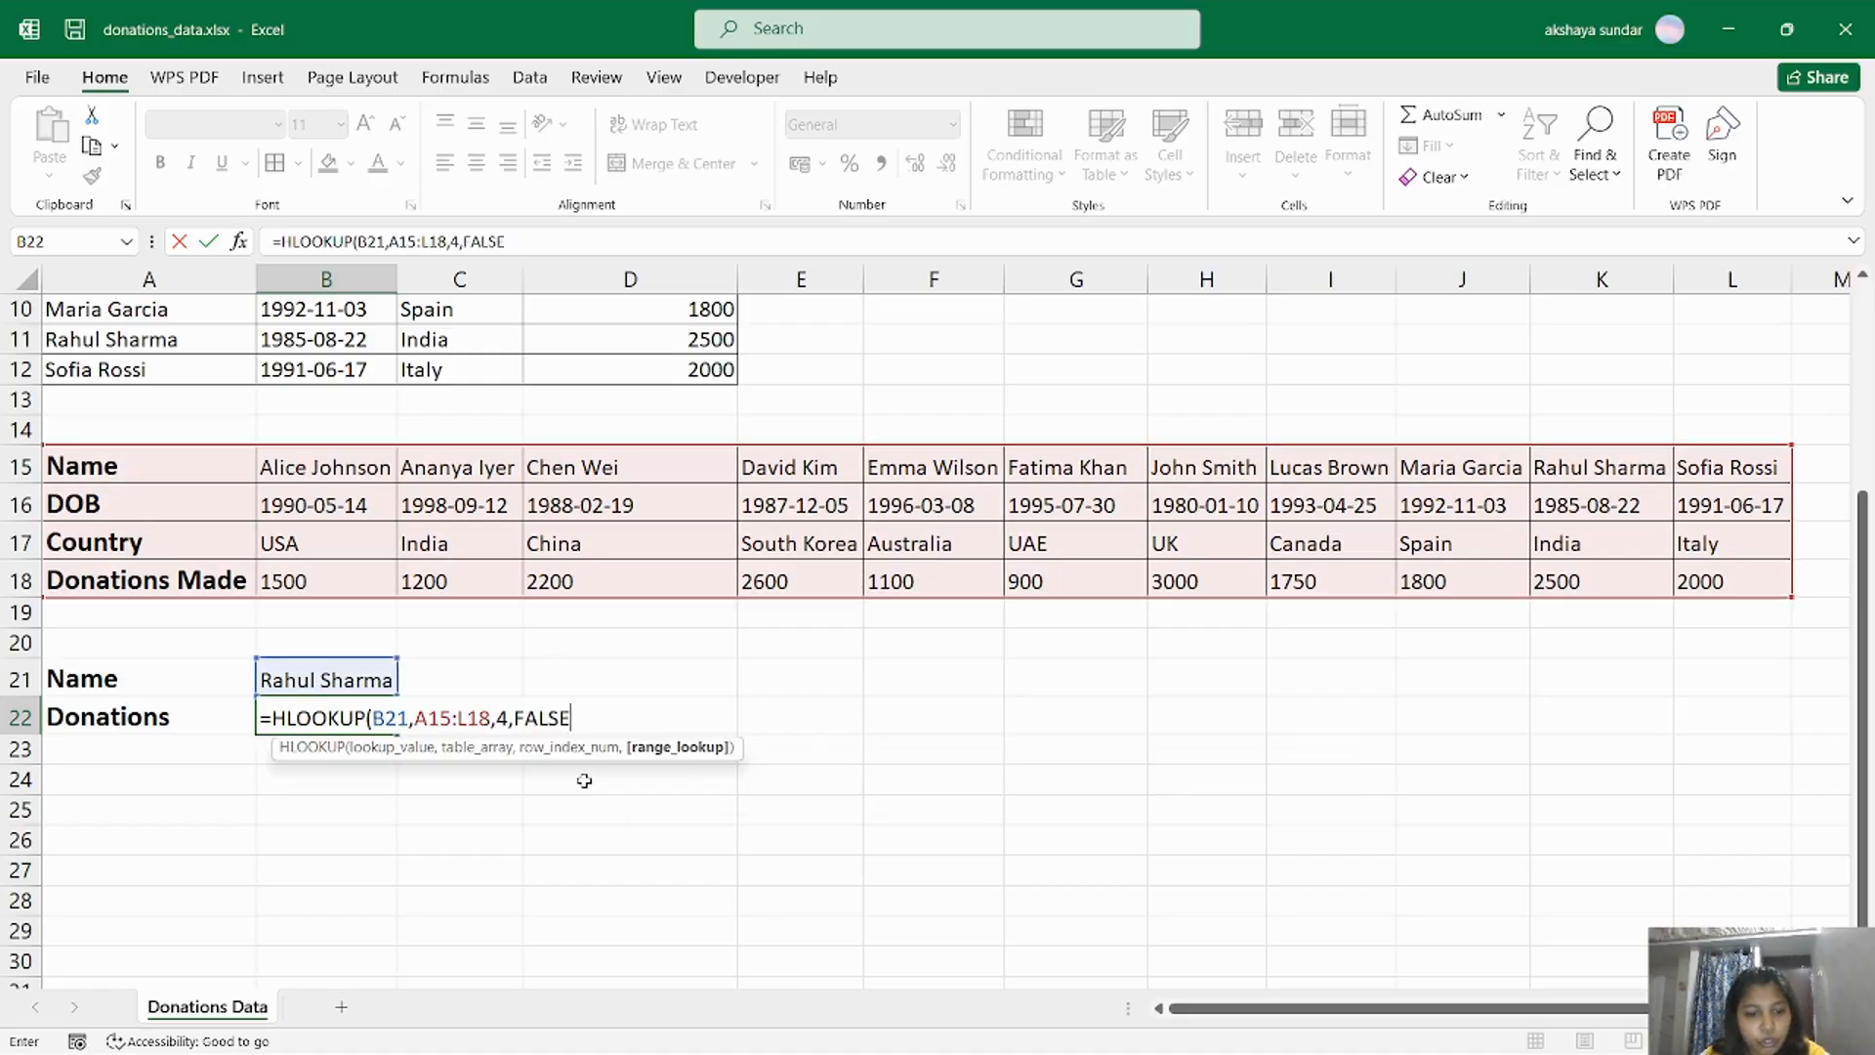
pyautogui.write(')')
pyautogui.press('Return')
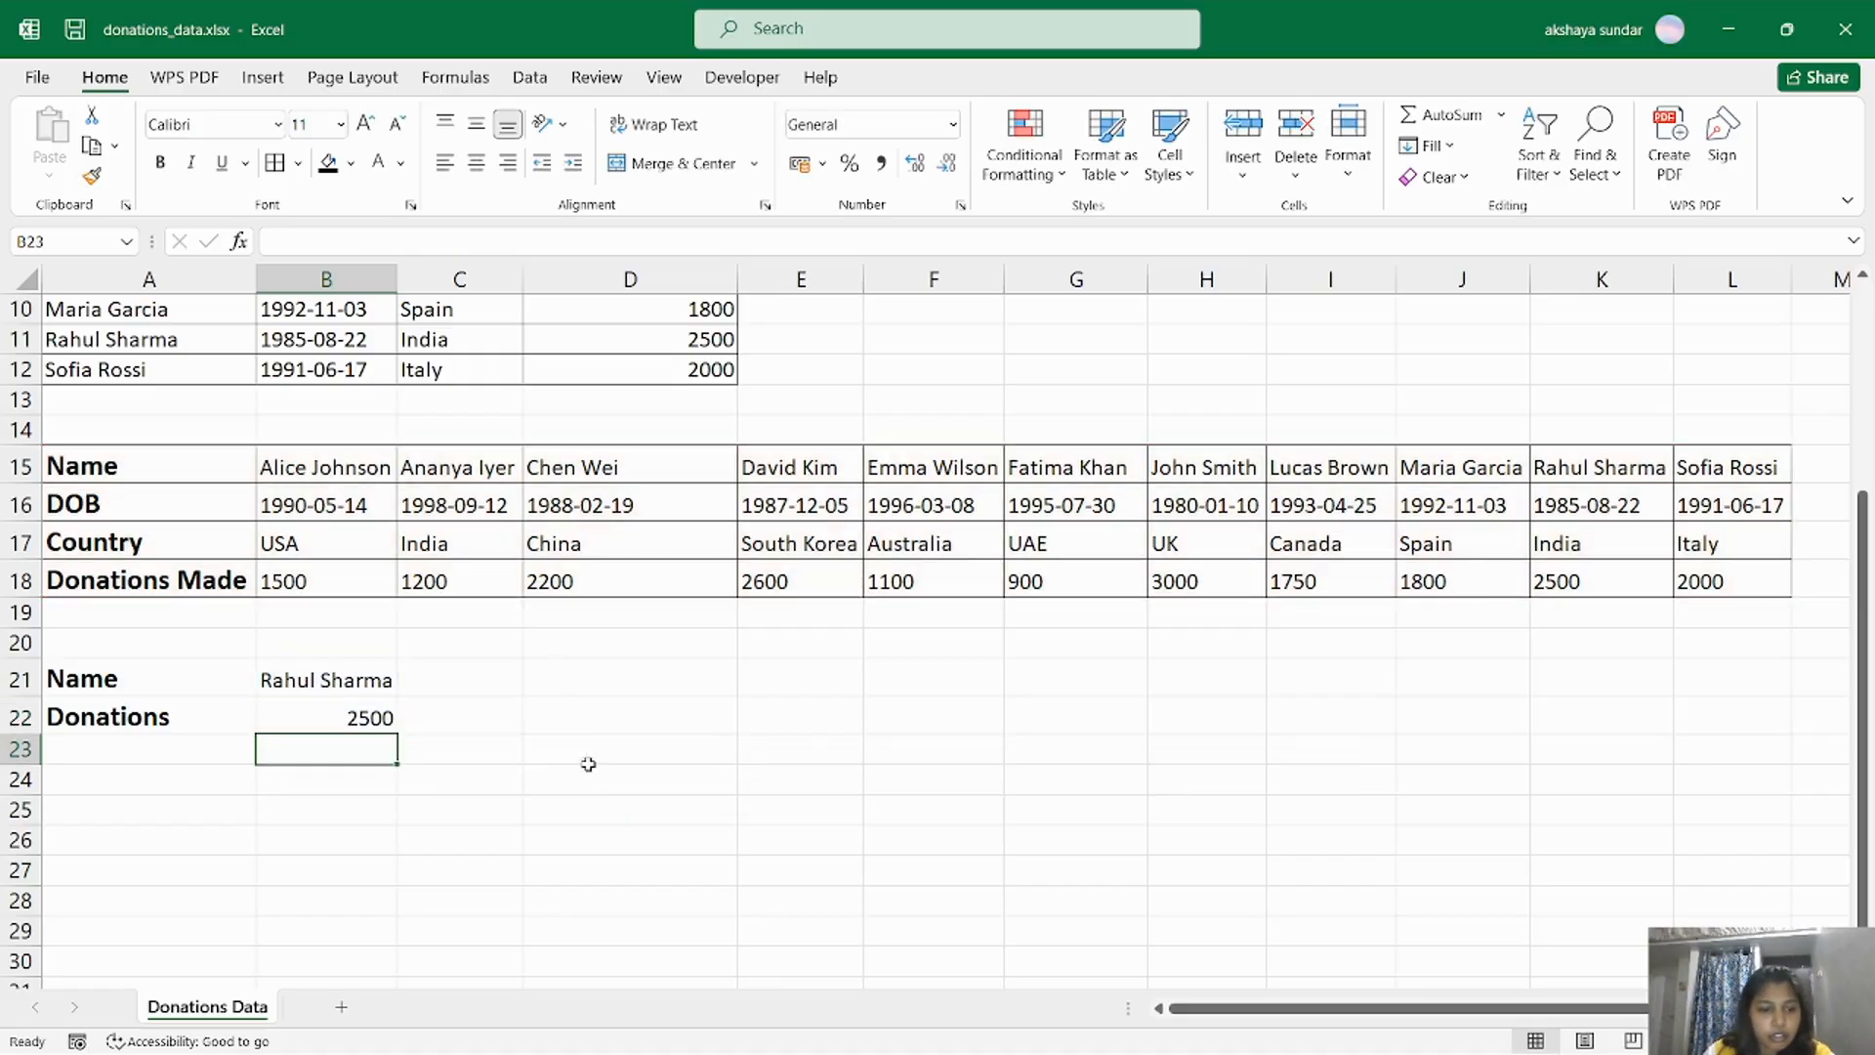
pyautogui.click(1647, 580)
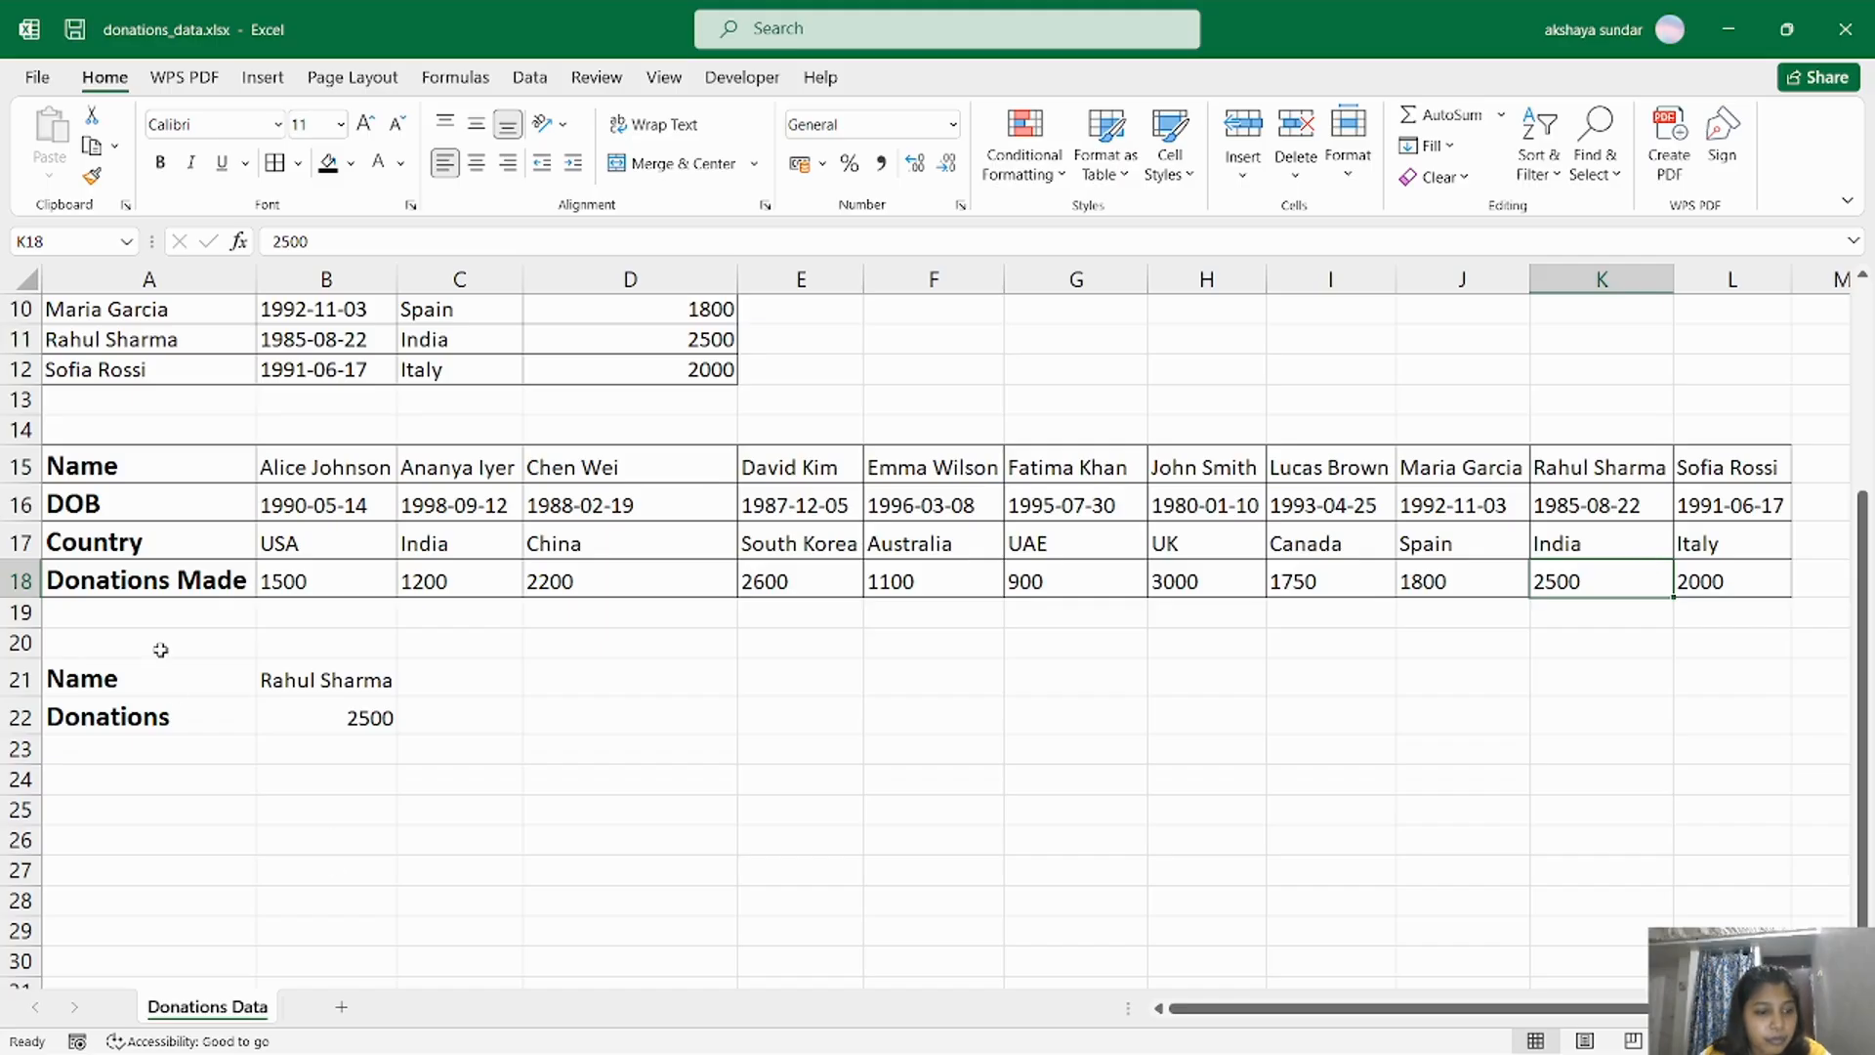
pyautogui.moveTo(164, 677); pyautogui.dragTo(359, 723)
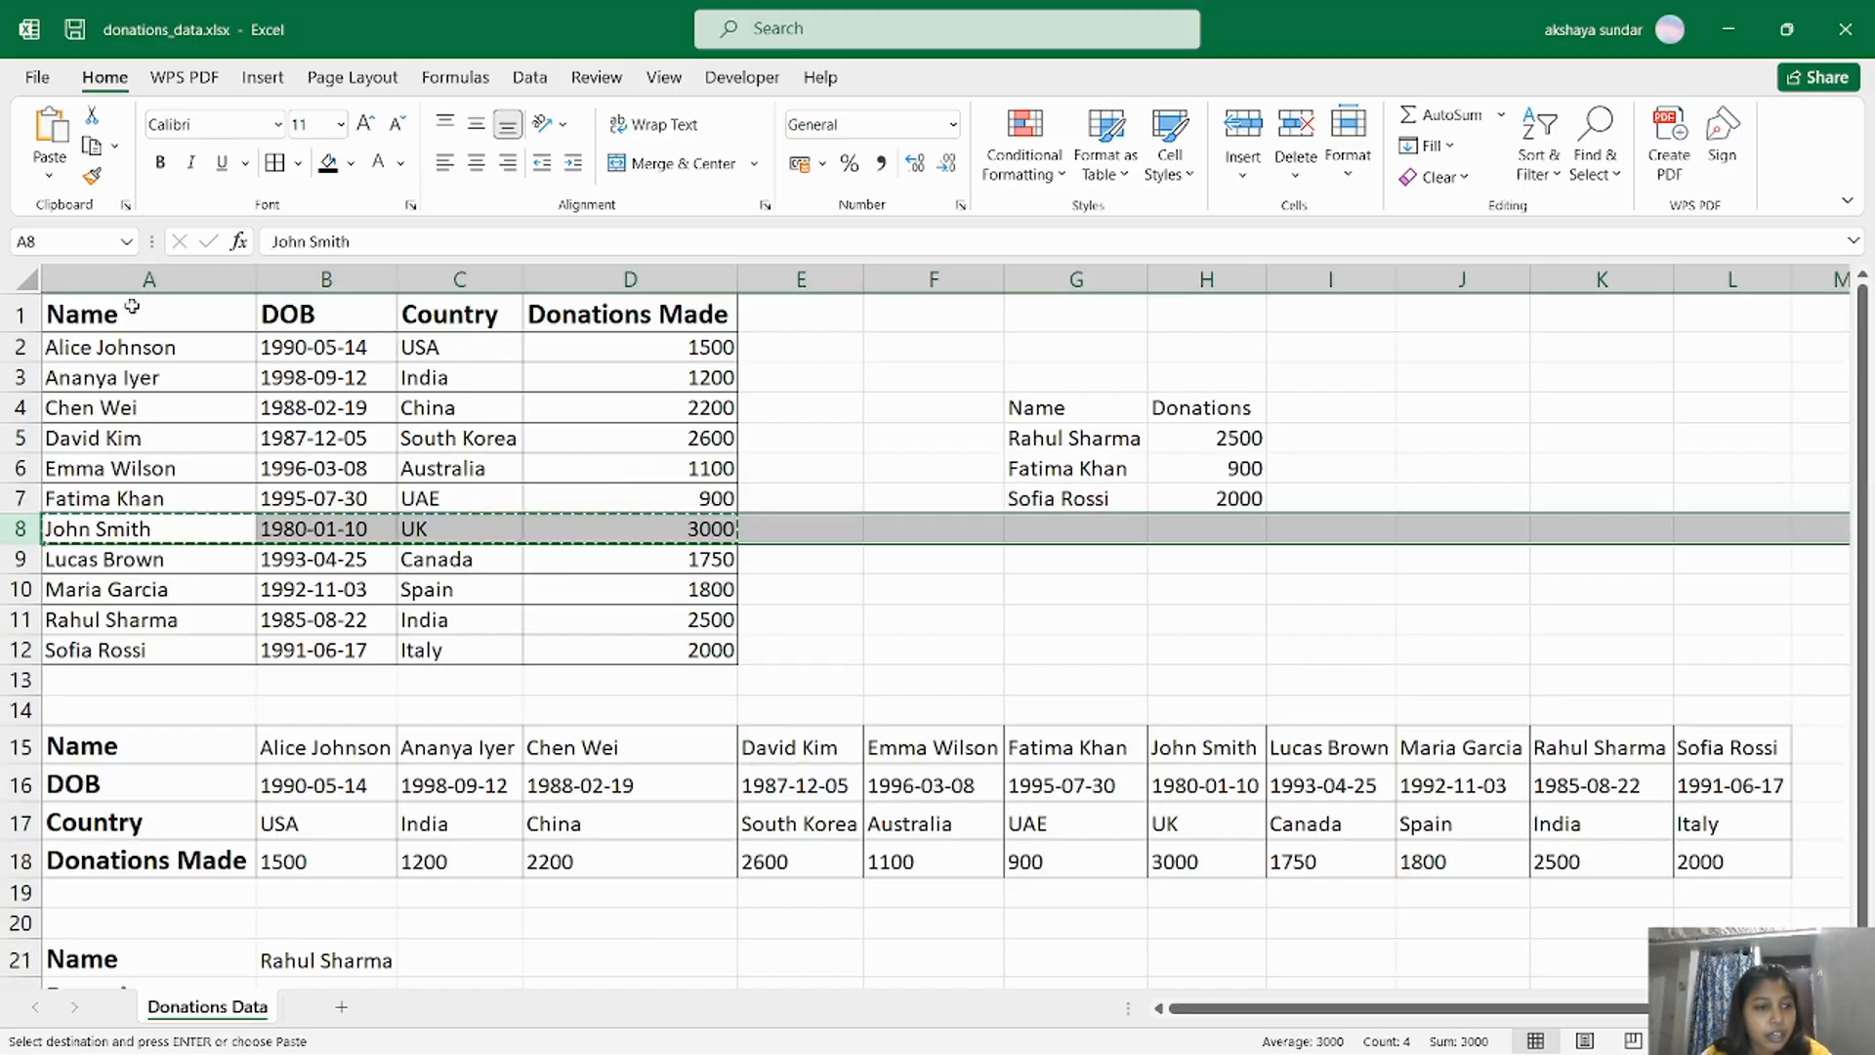
pyautogui.hotkey('ctrl', 'c')
pyautogui.click(132, 311)
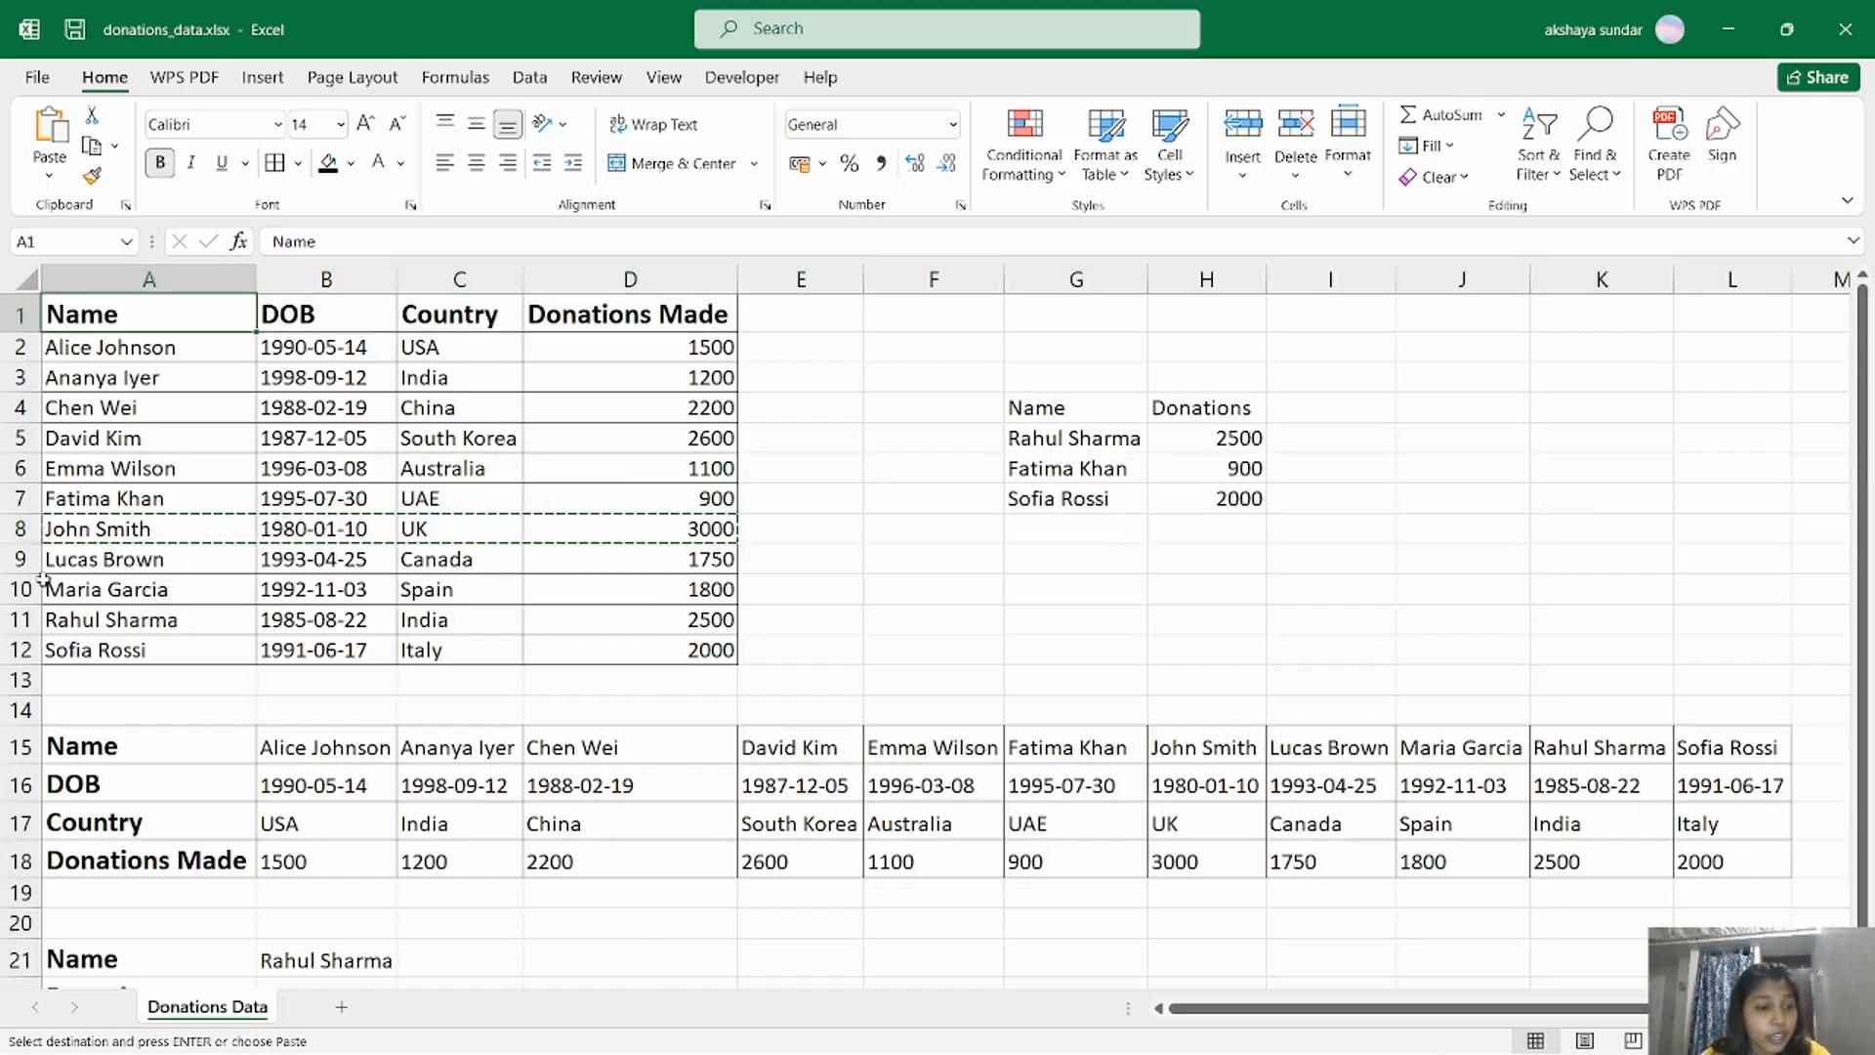
pyautogui.rightClick(21, 532)
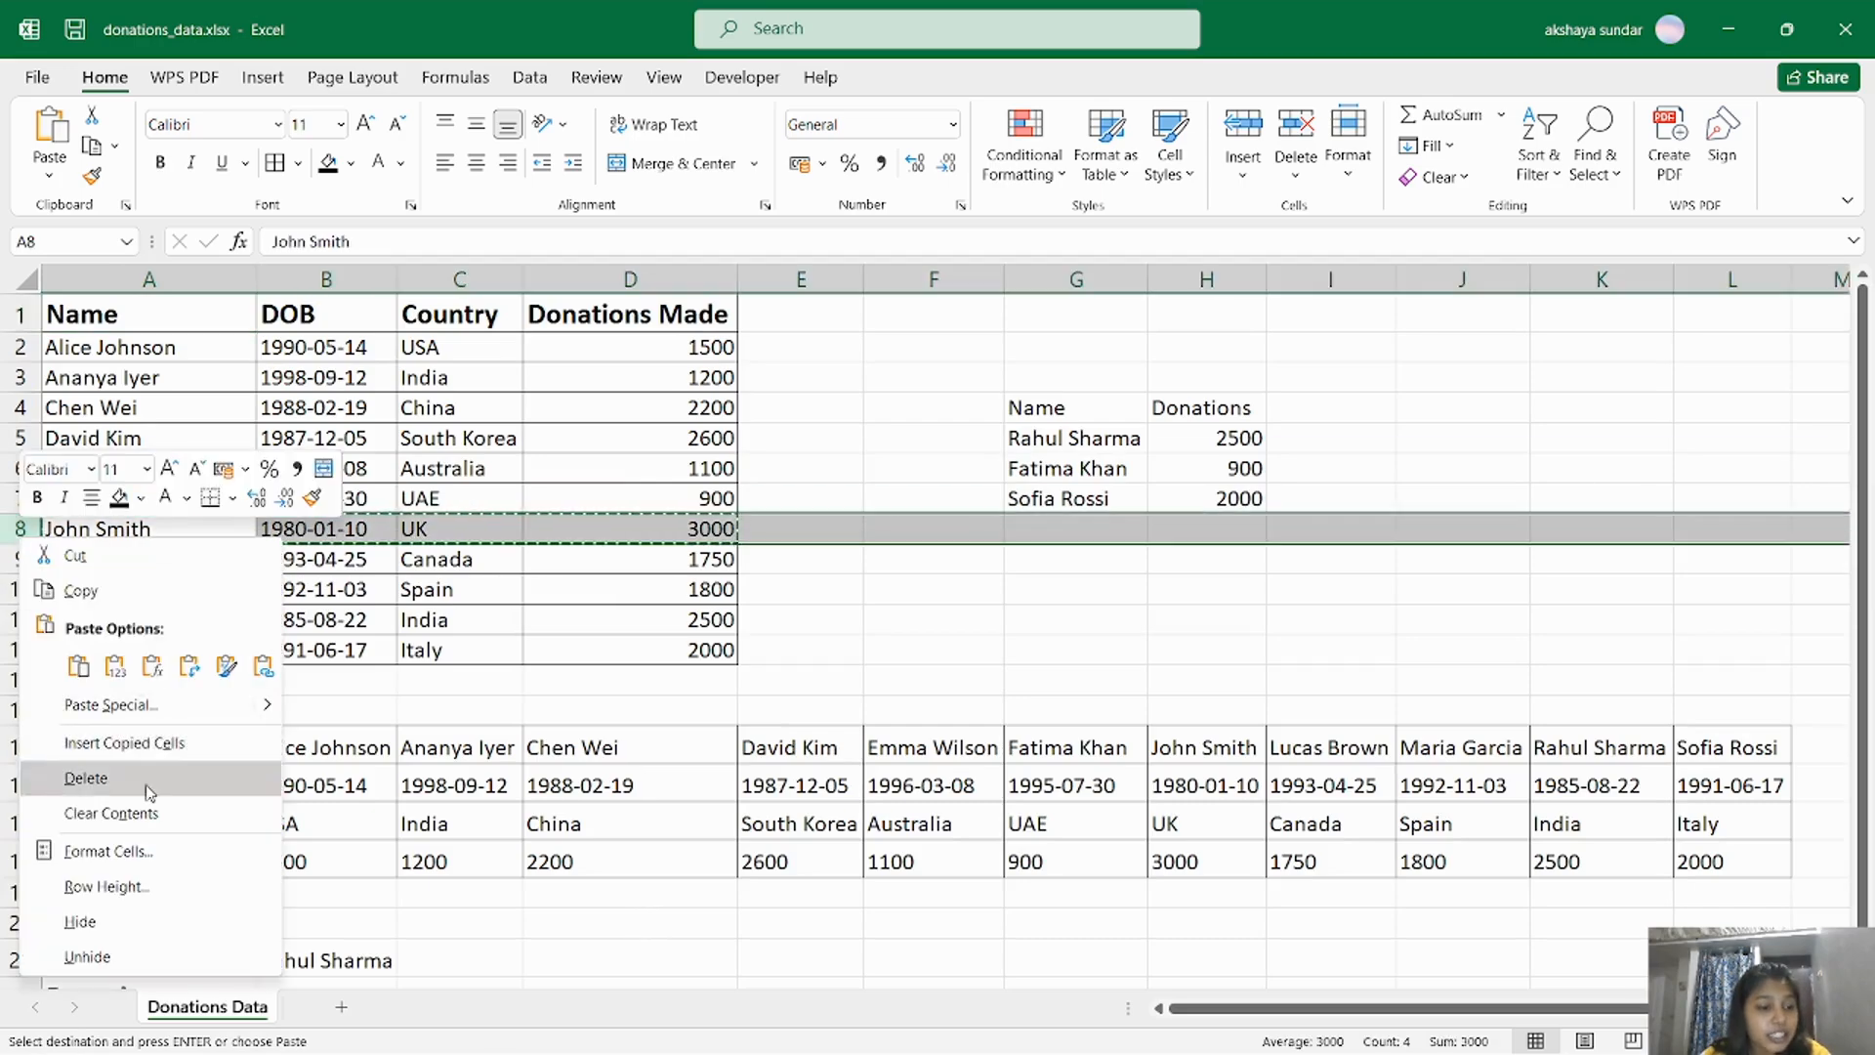
pyautogui.press('Escape')
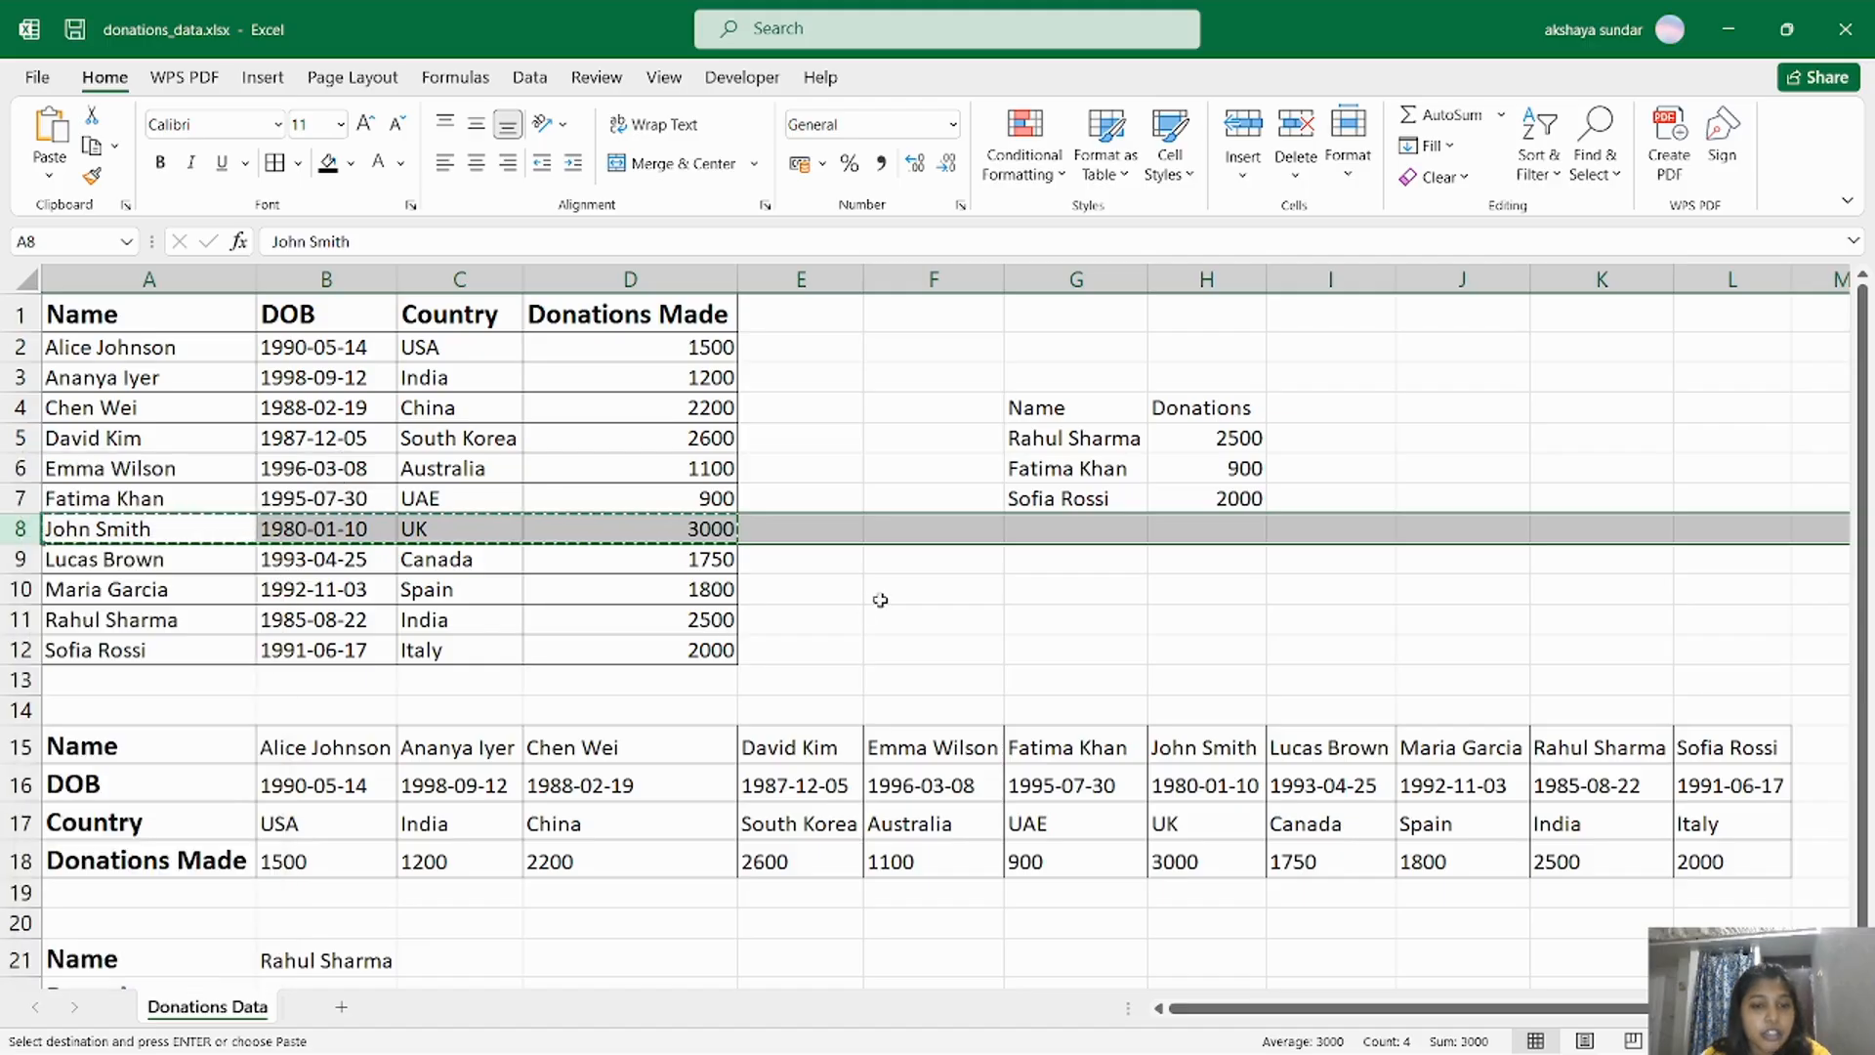
pyautogui.click(878, 598)
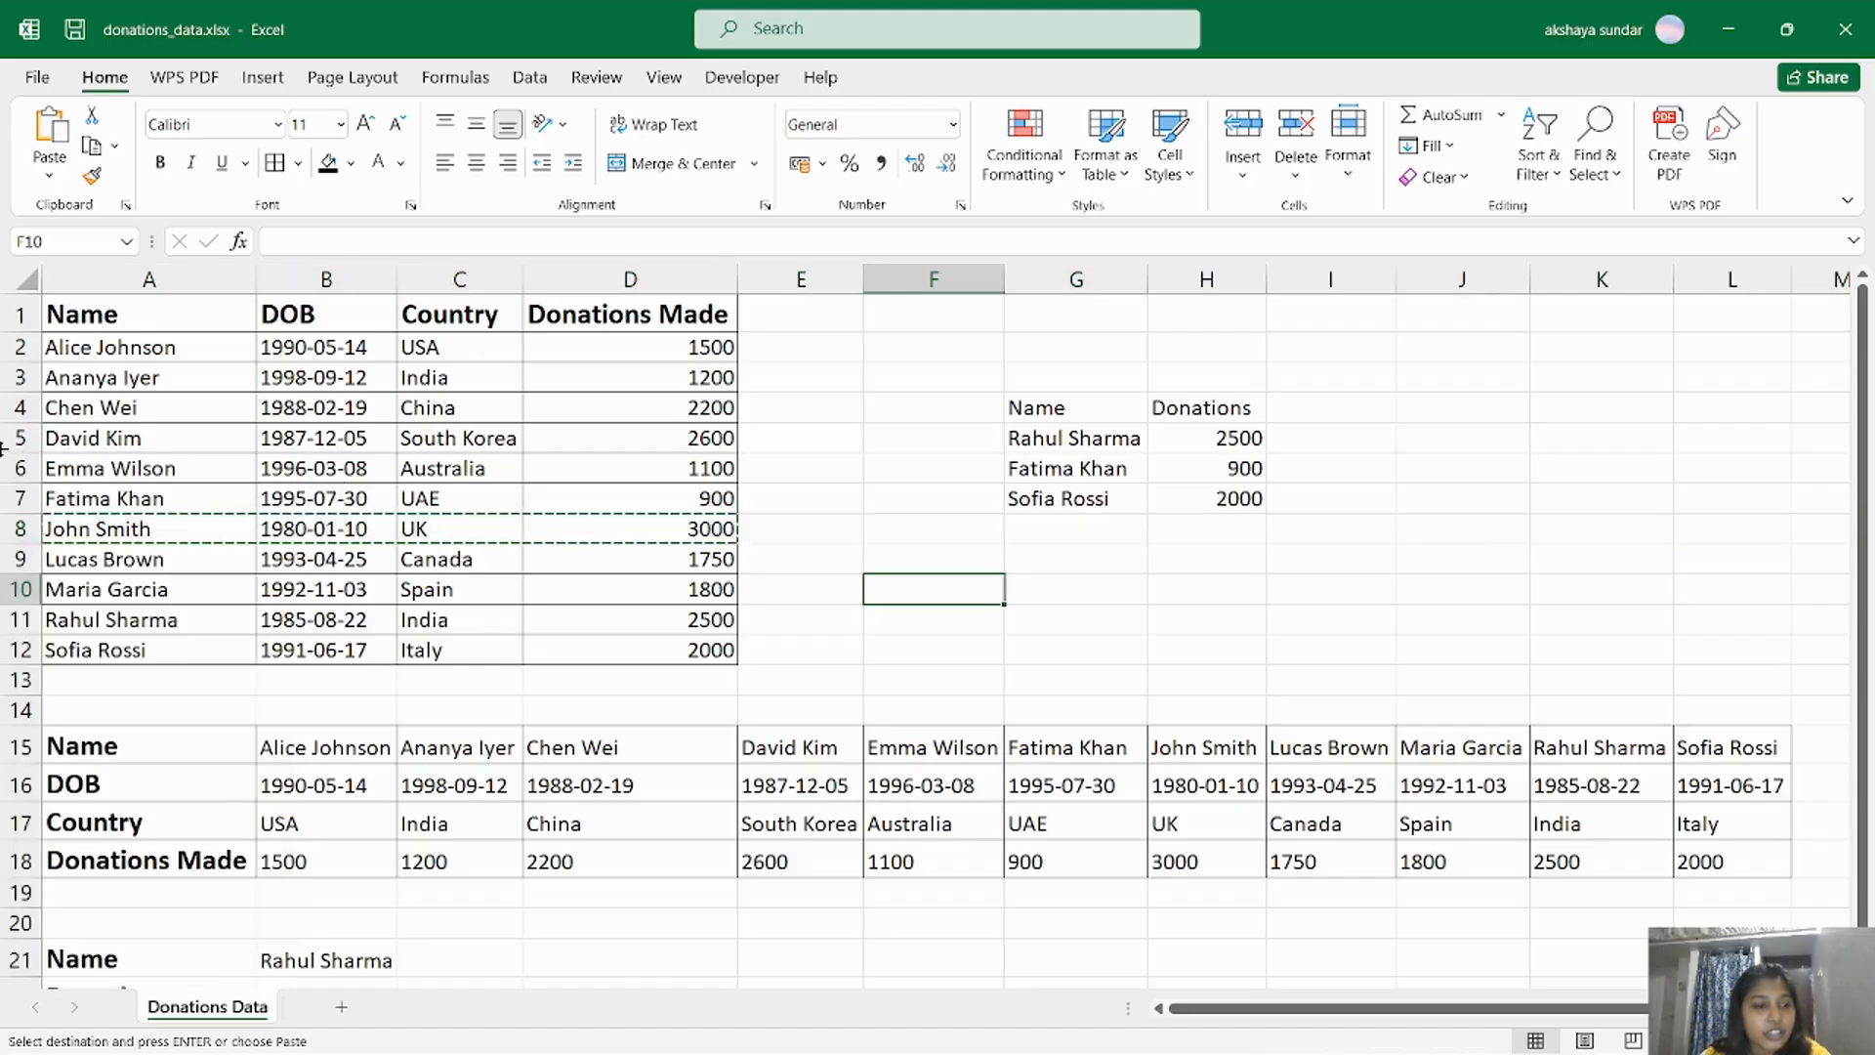
# Insert a sheet row at row 8 and fill A8:D8 with a copy of the donor record in A9:D9.
pyautogui.click(23, 534)
pyautogui.click(1242, 171)
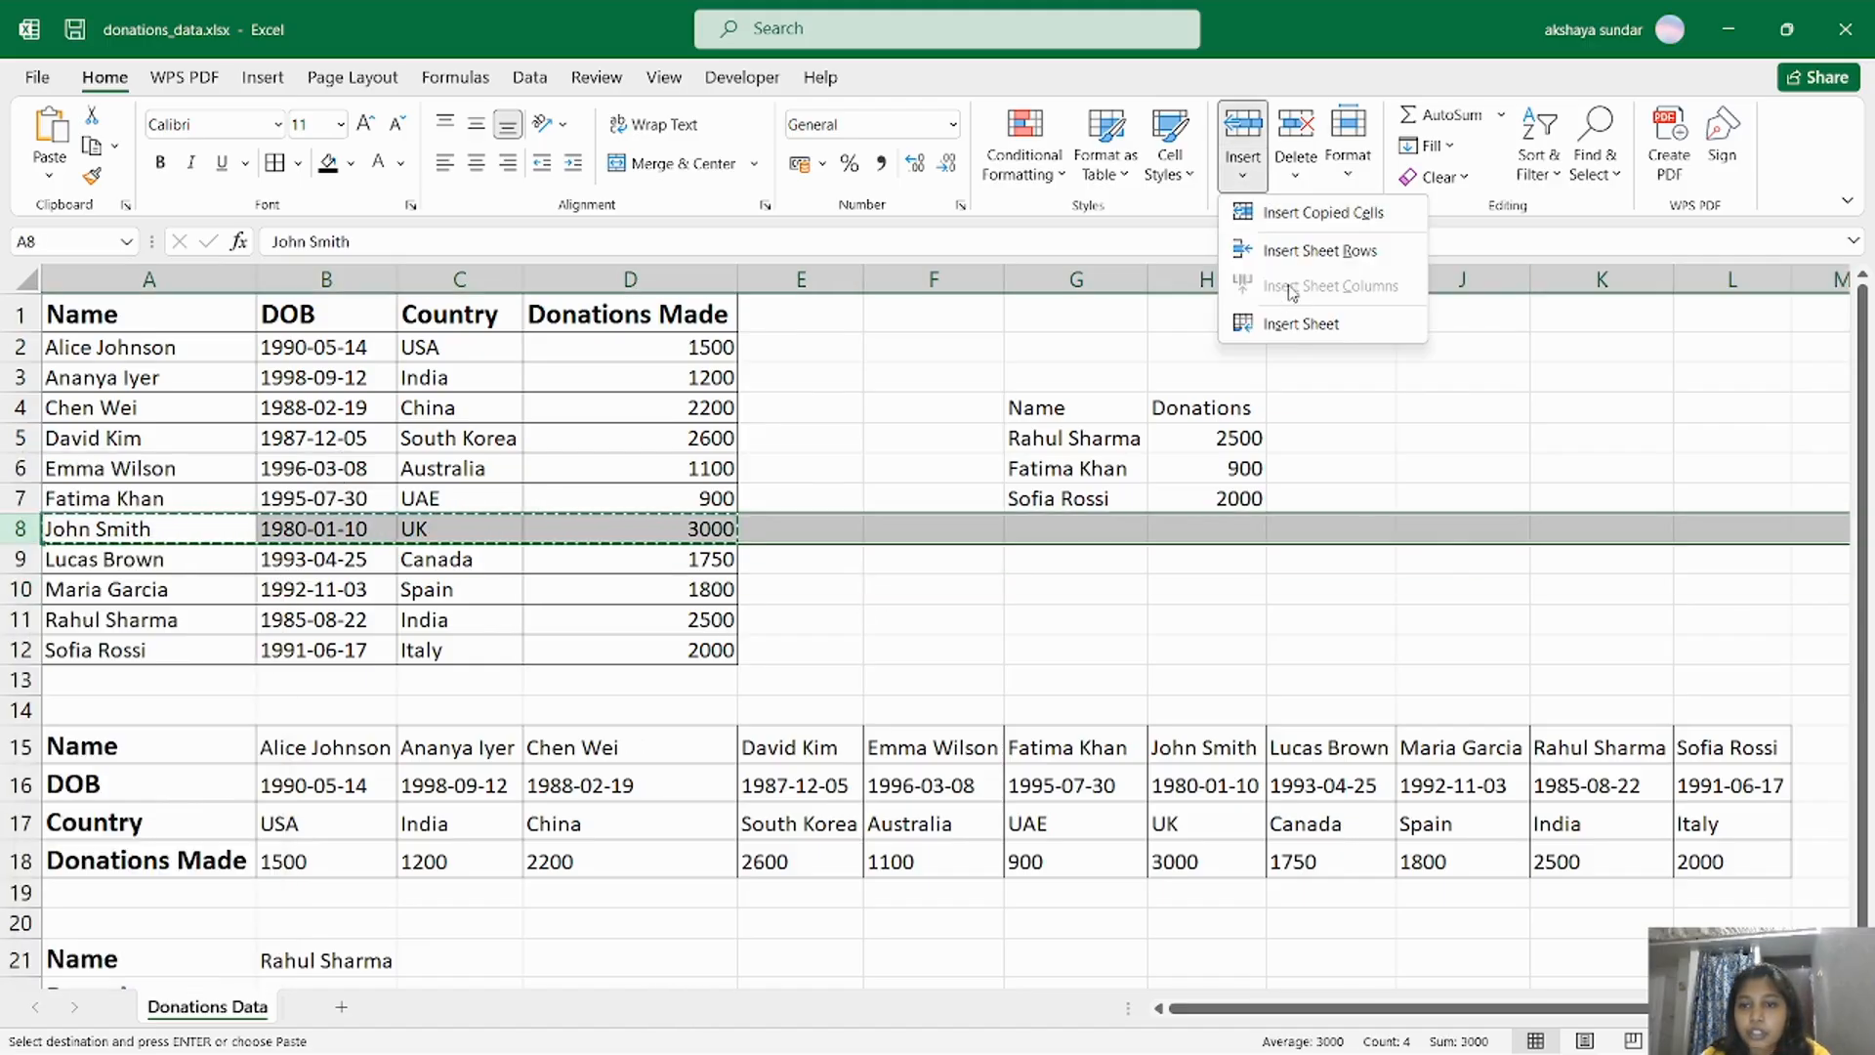
pyautogui.click(1308, 252)
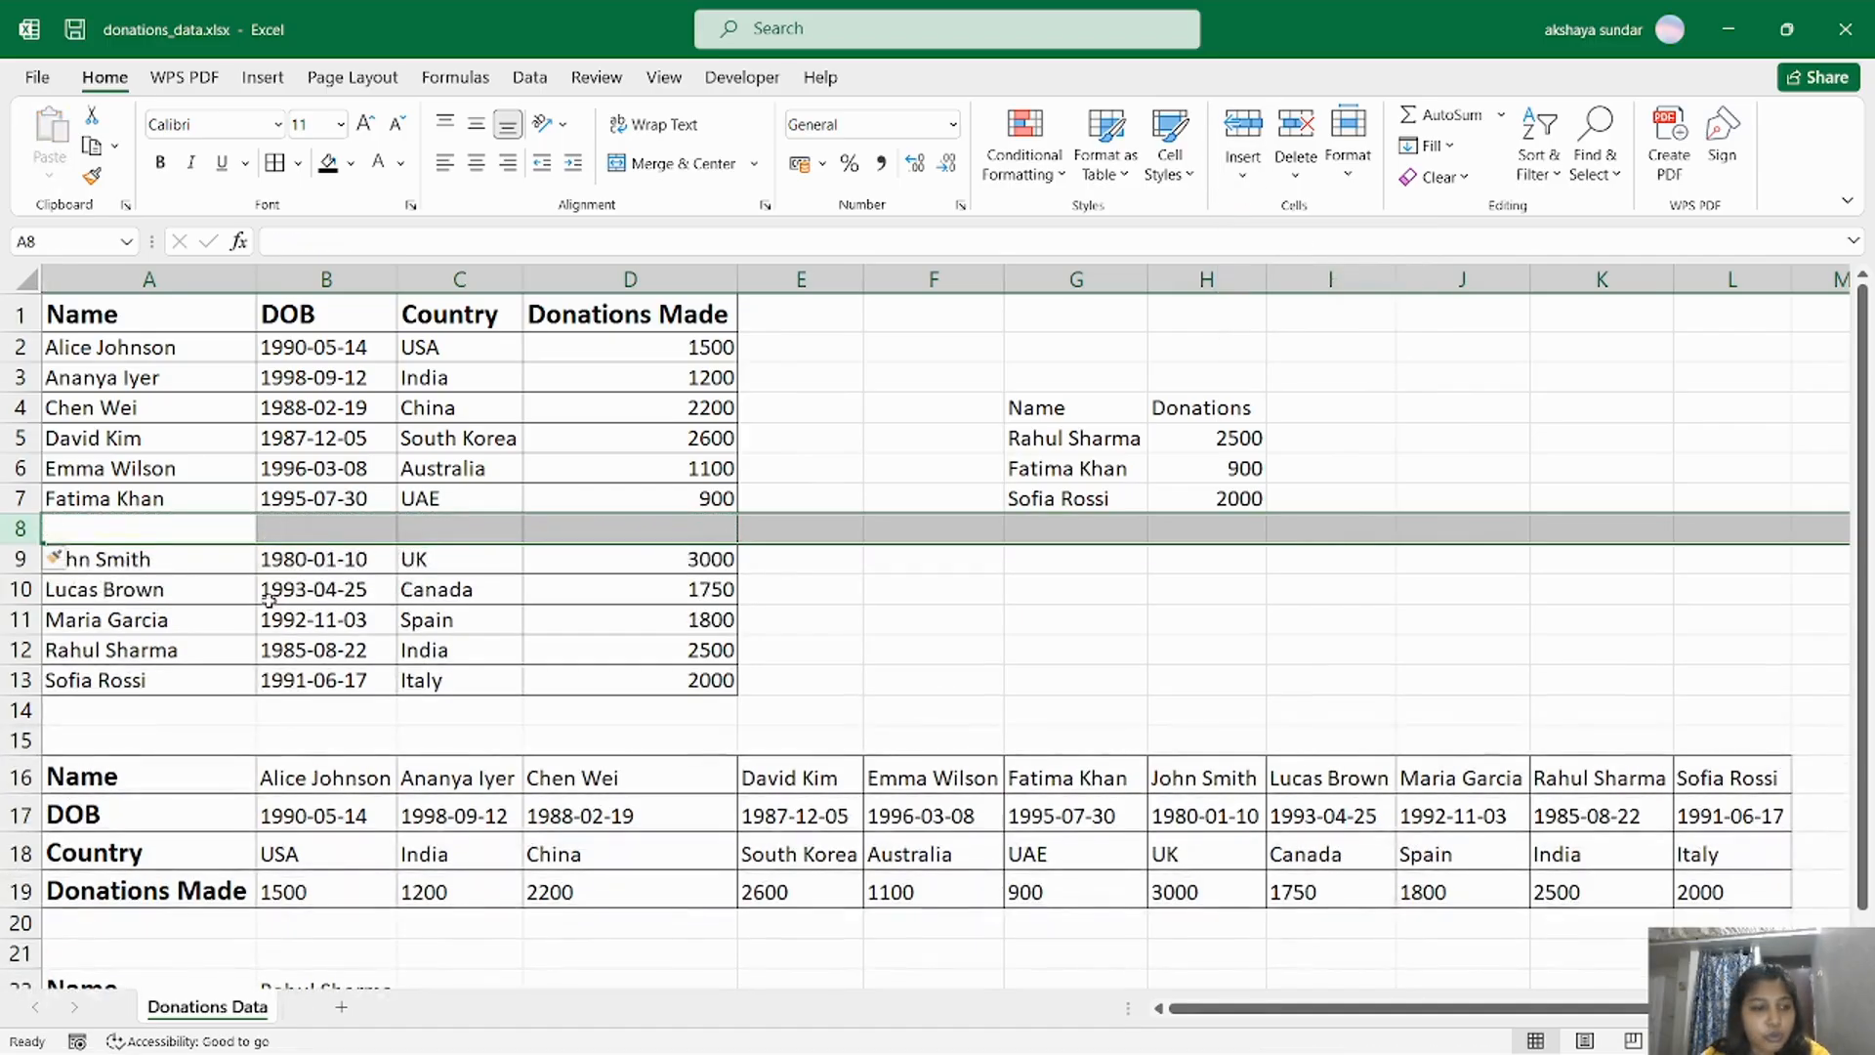
pyautogui.moveTo(134, 558); pyautogui.dragTo(648, 544)
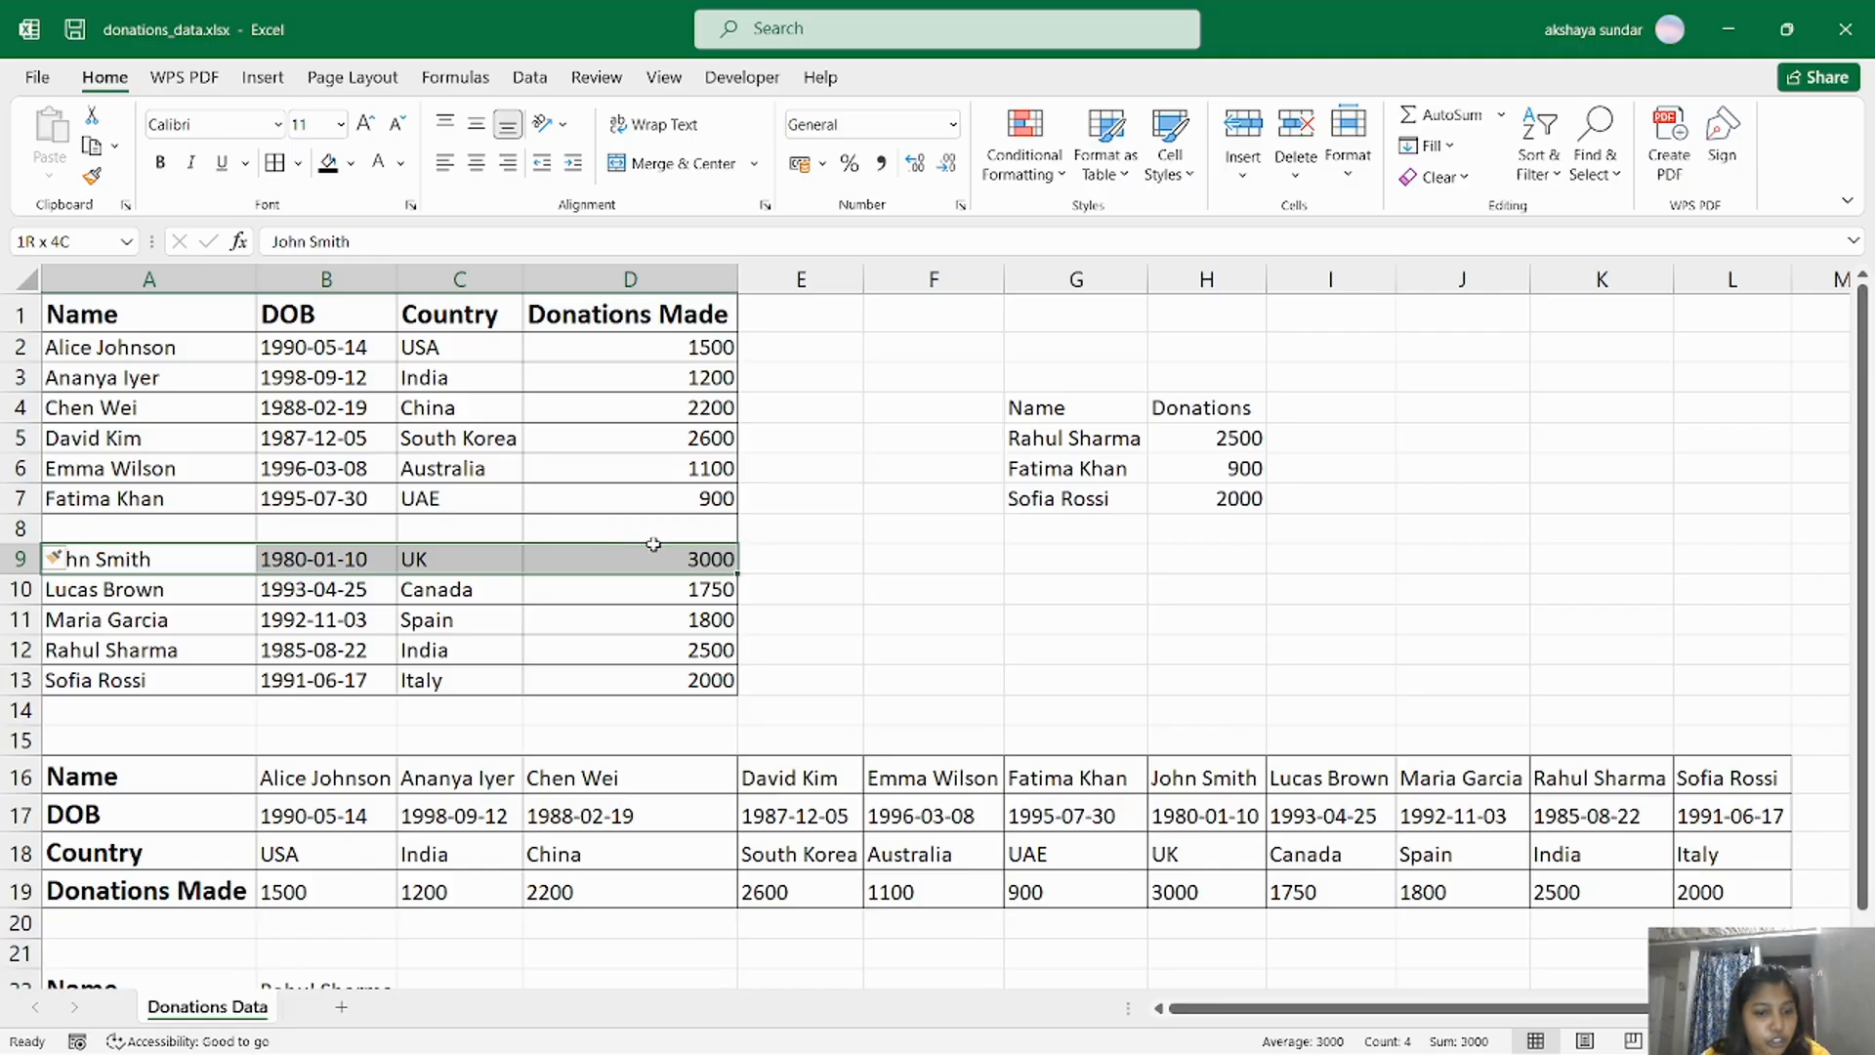
pyautogui.hotkey('ctrl', 'c')
pyautogui.click(161, 531)
pyautogui.hotkey('ctrl', 'v')
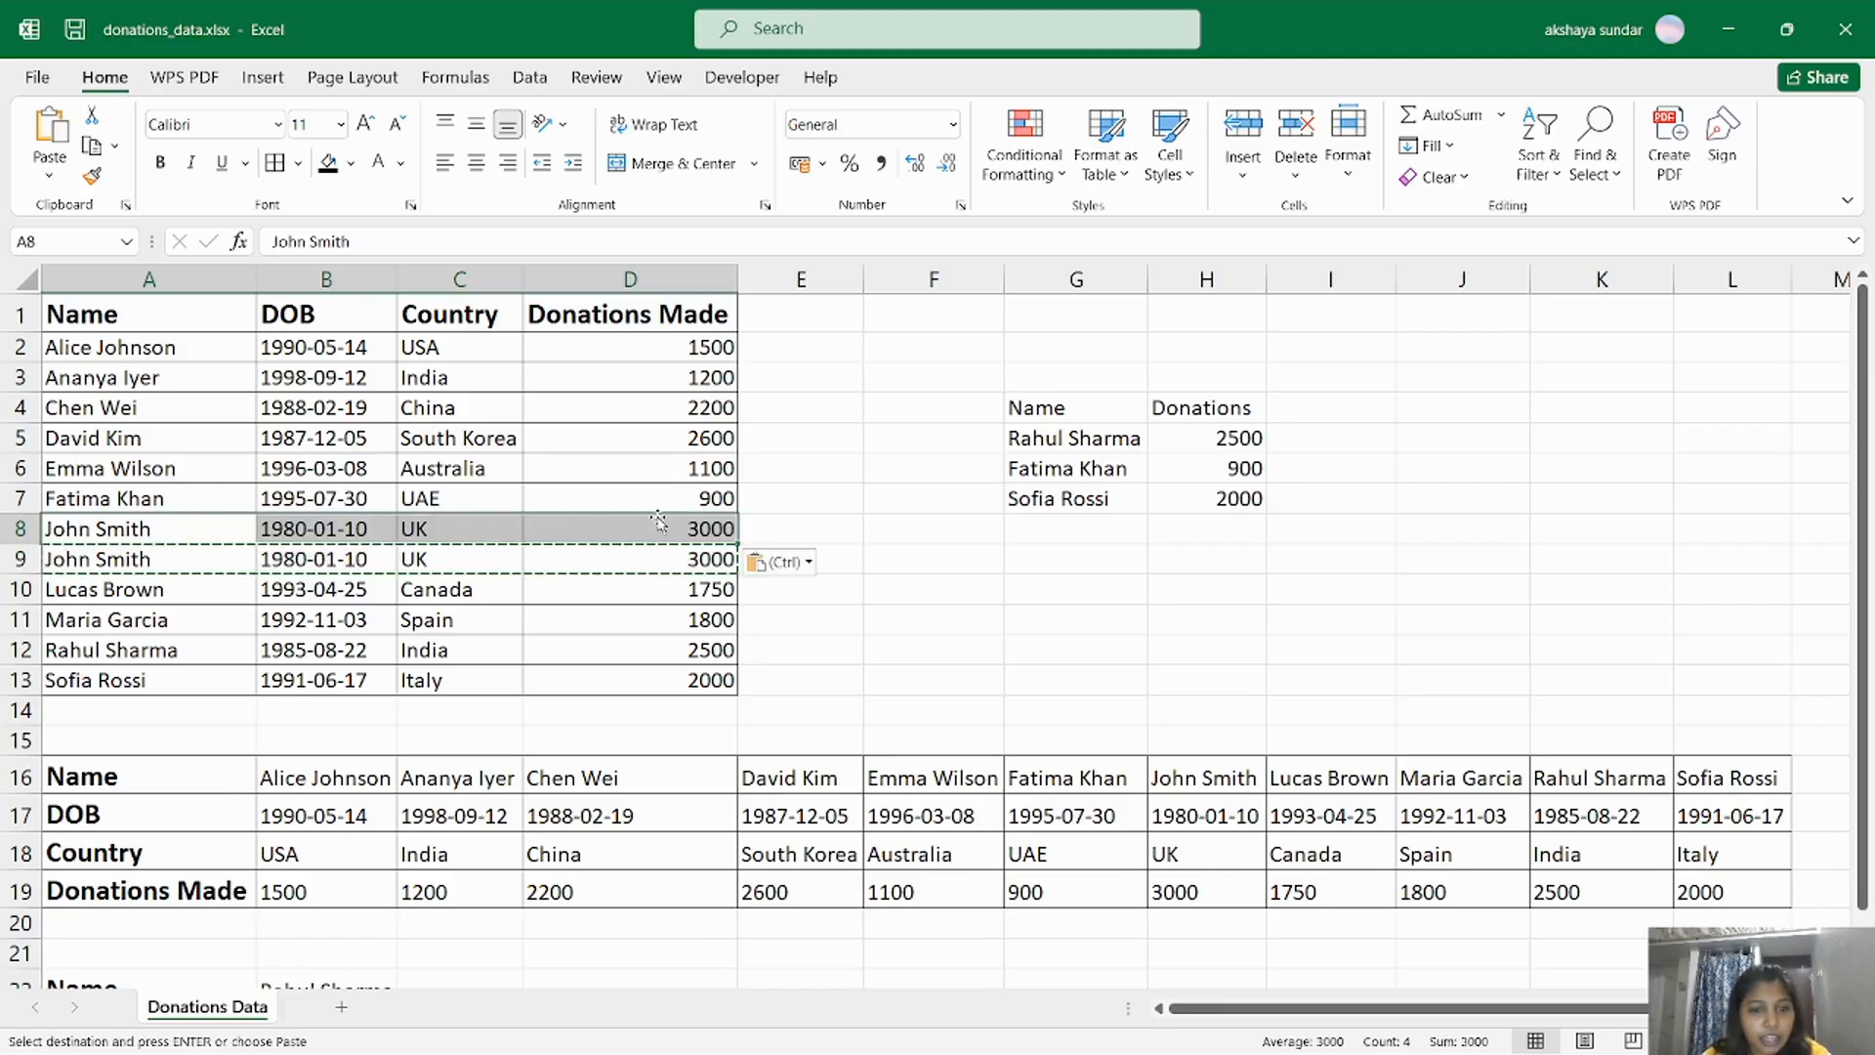
# Set the donation amount of the duplicated donor in D9 to 2200.
pyautogui.click(703, 557)
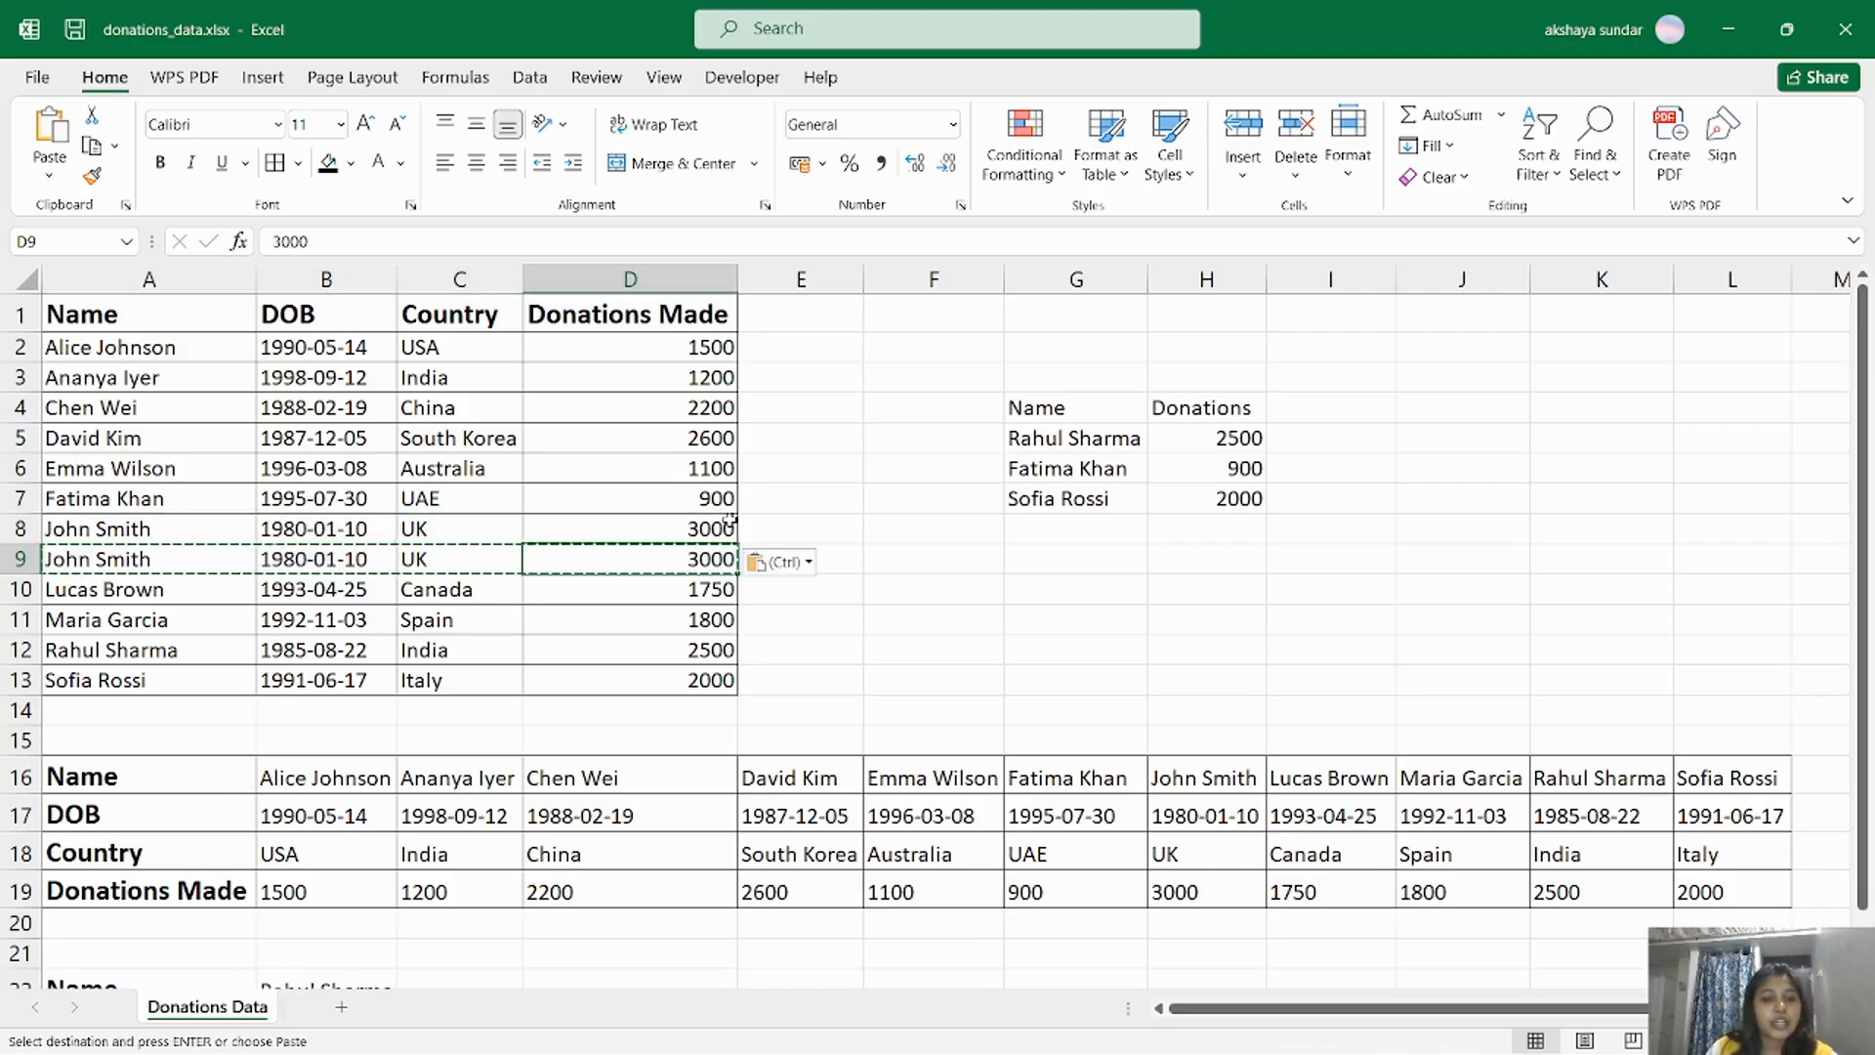
pyautogui.write('2200')
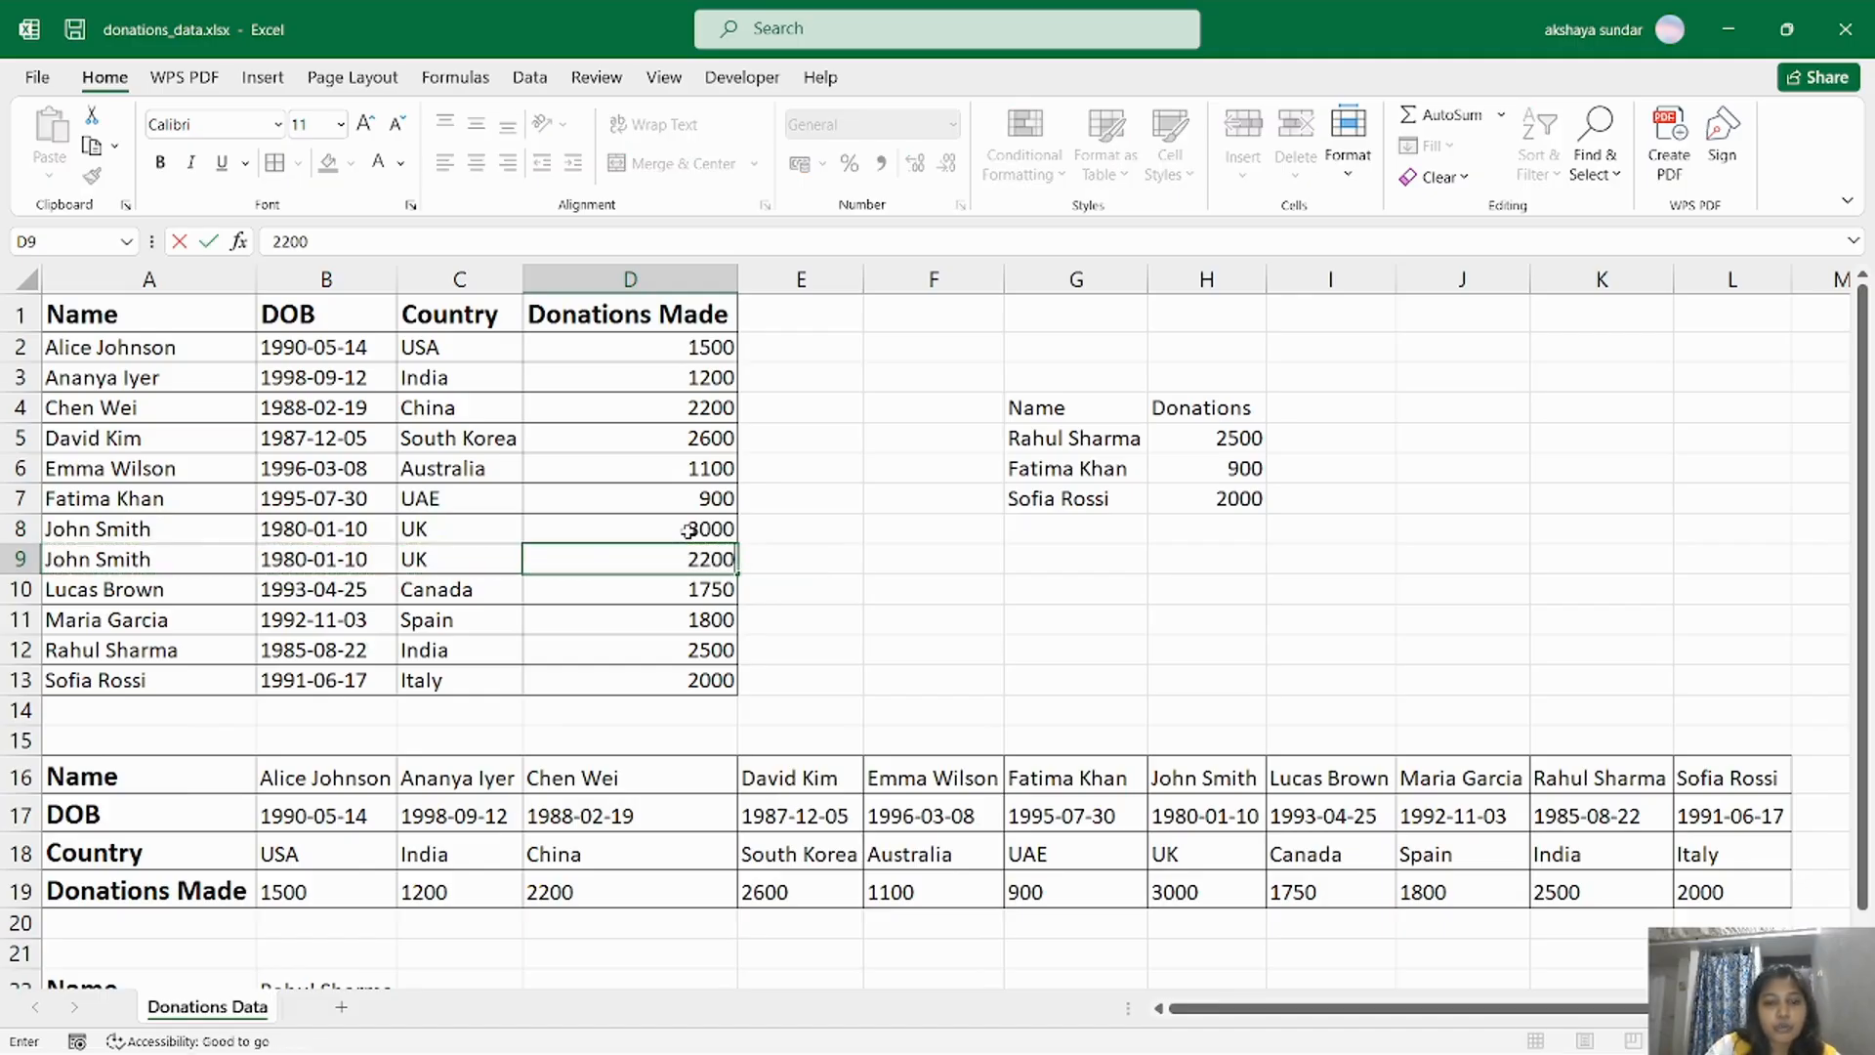
pyautogui.click(890, 548)
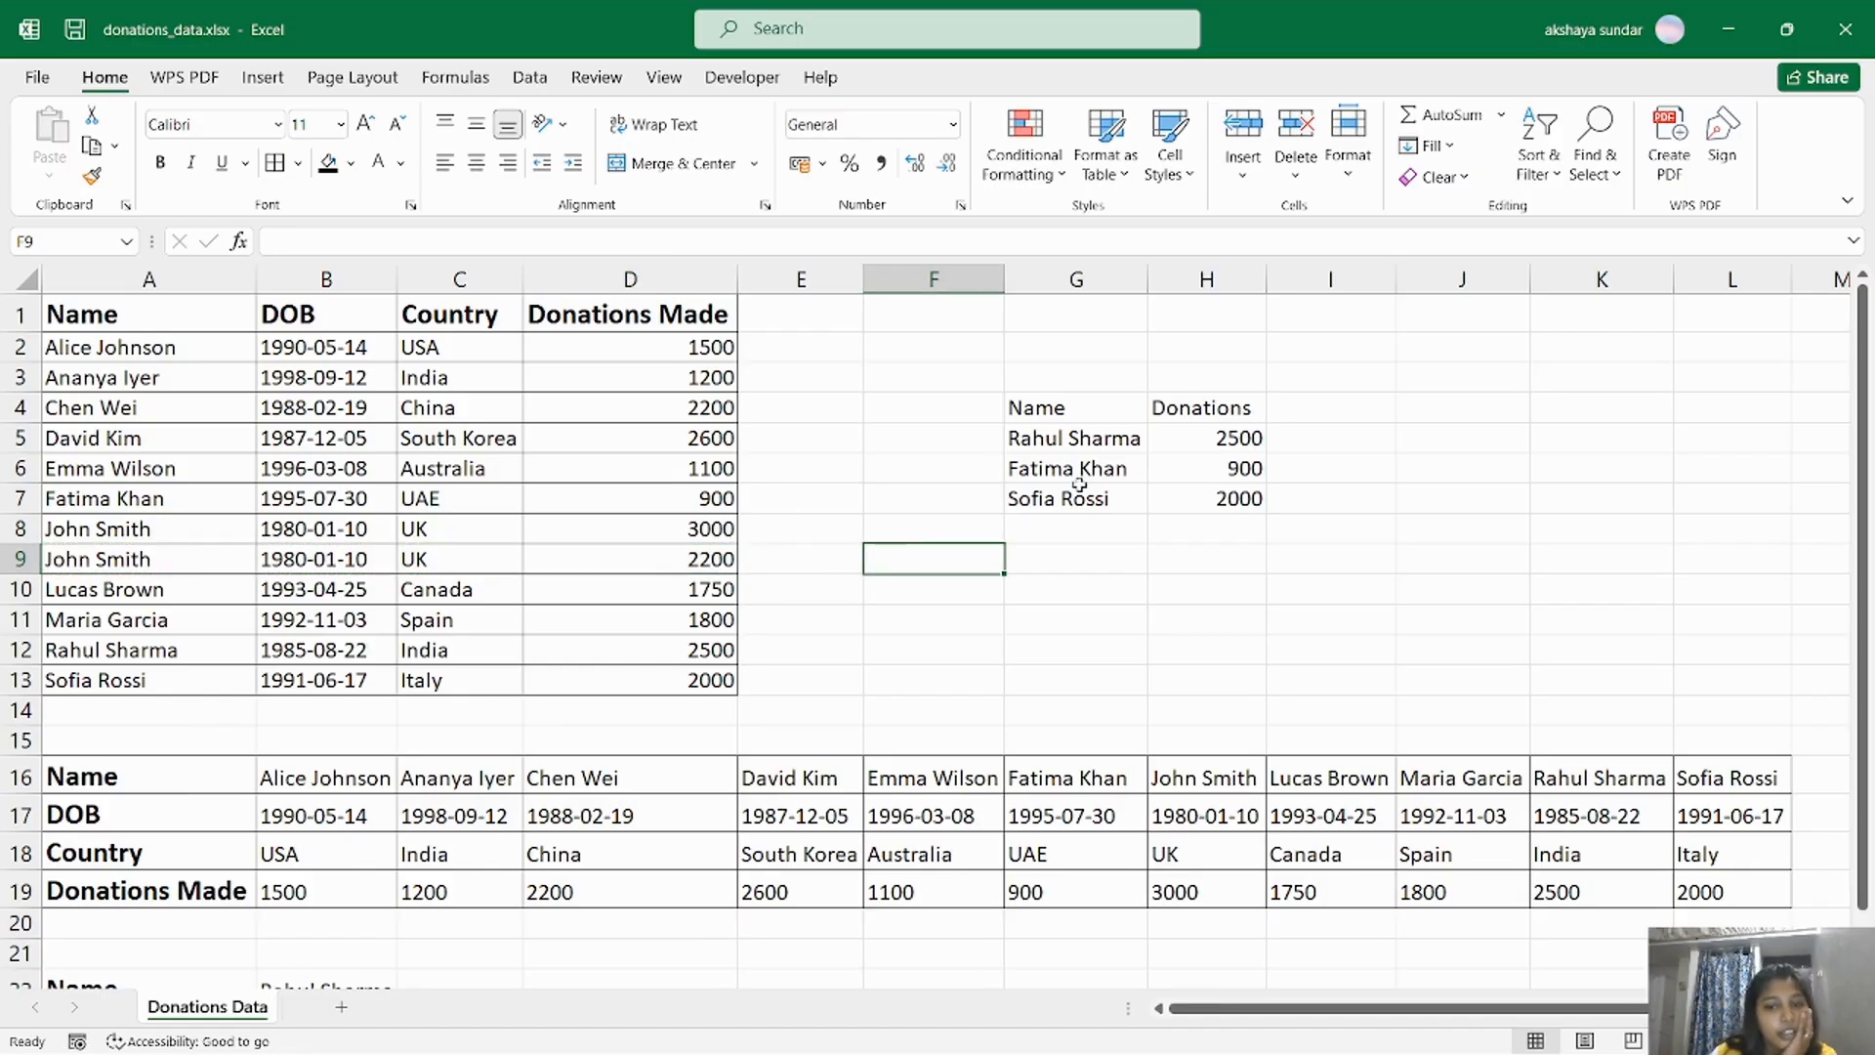
# Copy the duplicated donor's name from A9 into G8 of the vertical lookup list.
pyautogui.click(166, 571)
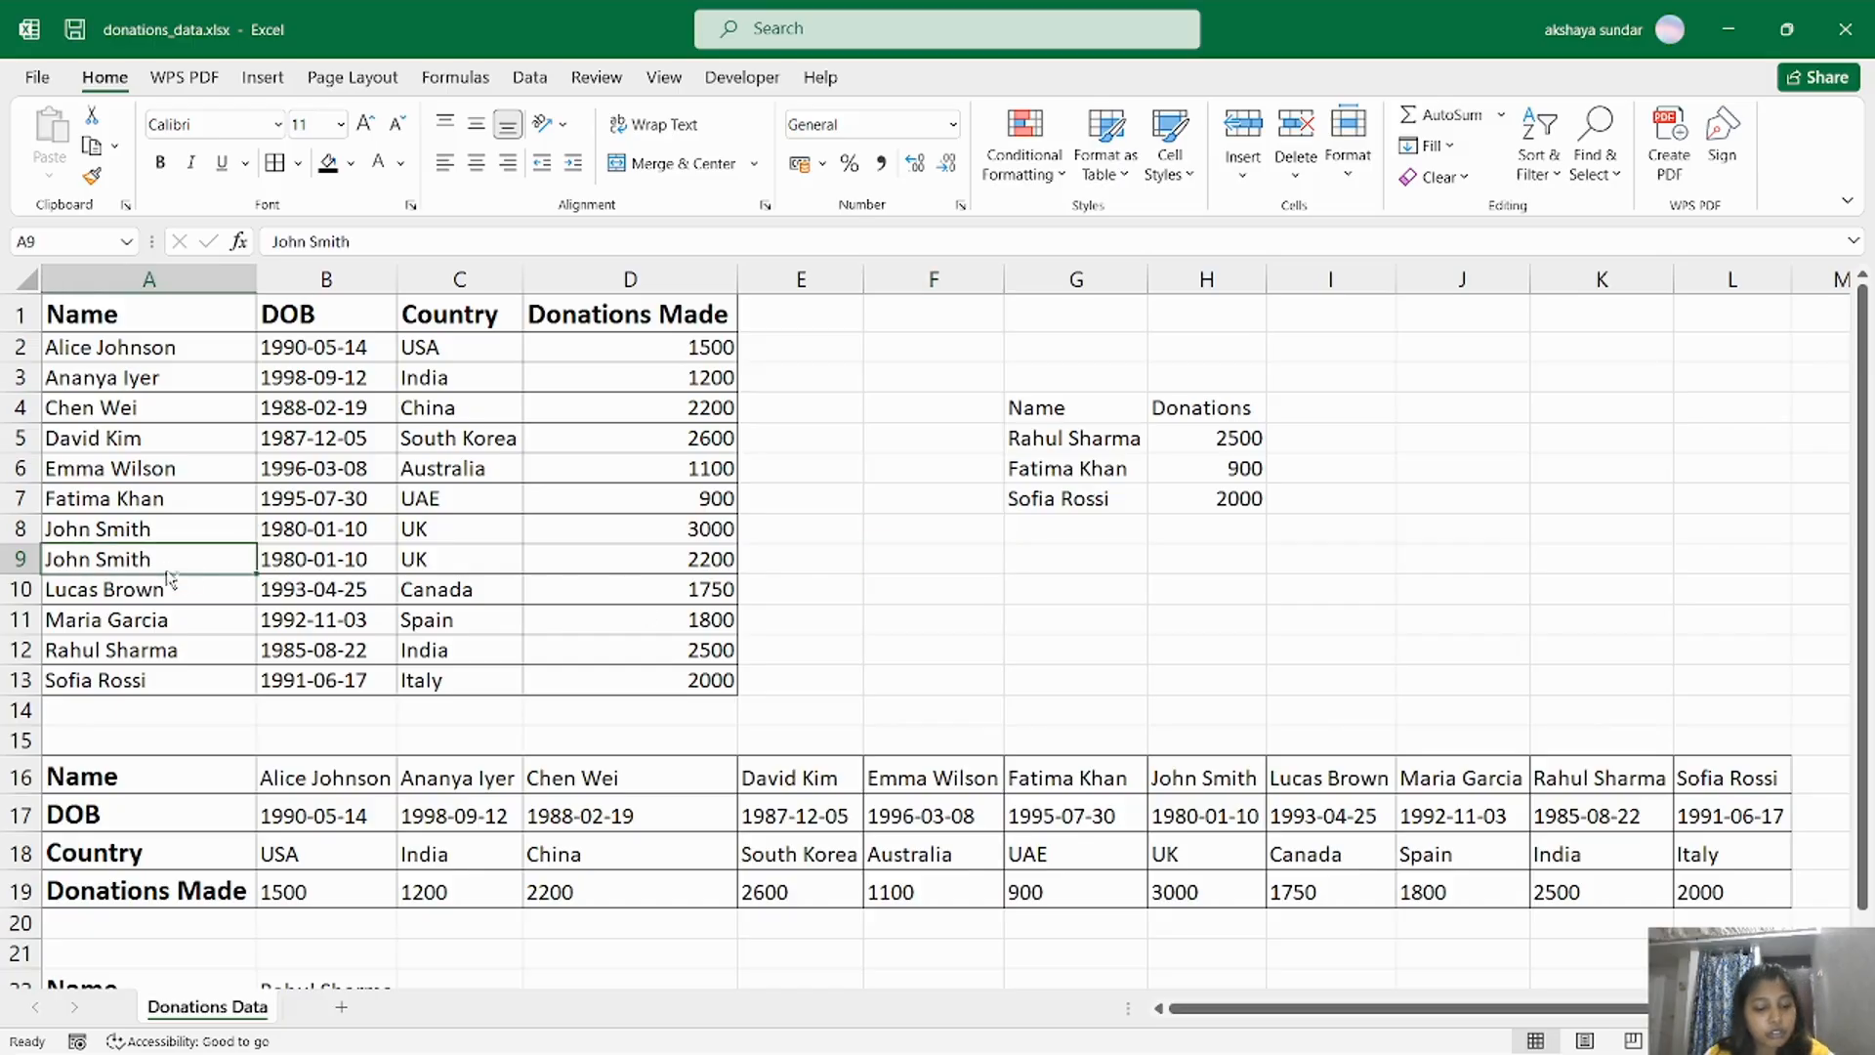
pyautogui.hotkey('ctrl', 'c')
pyautogui.click(1074, 533)
pyautogui.hotkey('ctrl', 'v')
# Enter a VLOOKUP in H8 with lookup value G8, table array A2:D13, column index 4 and exact match (FALSE).
pyautogui.click(1232, 529)
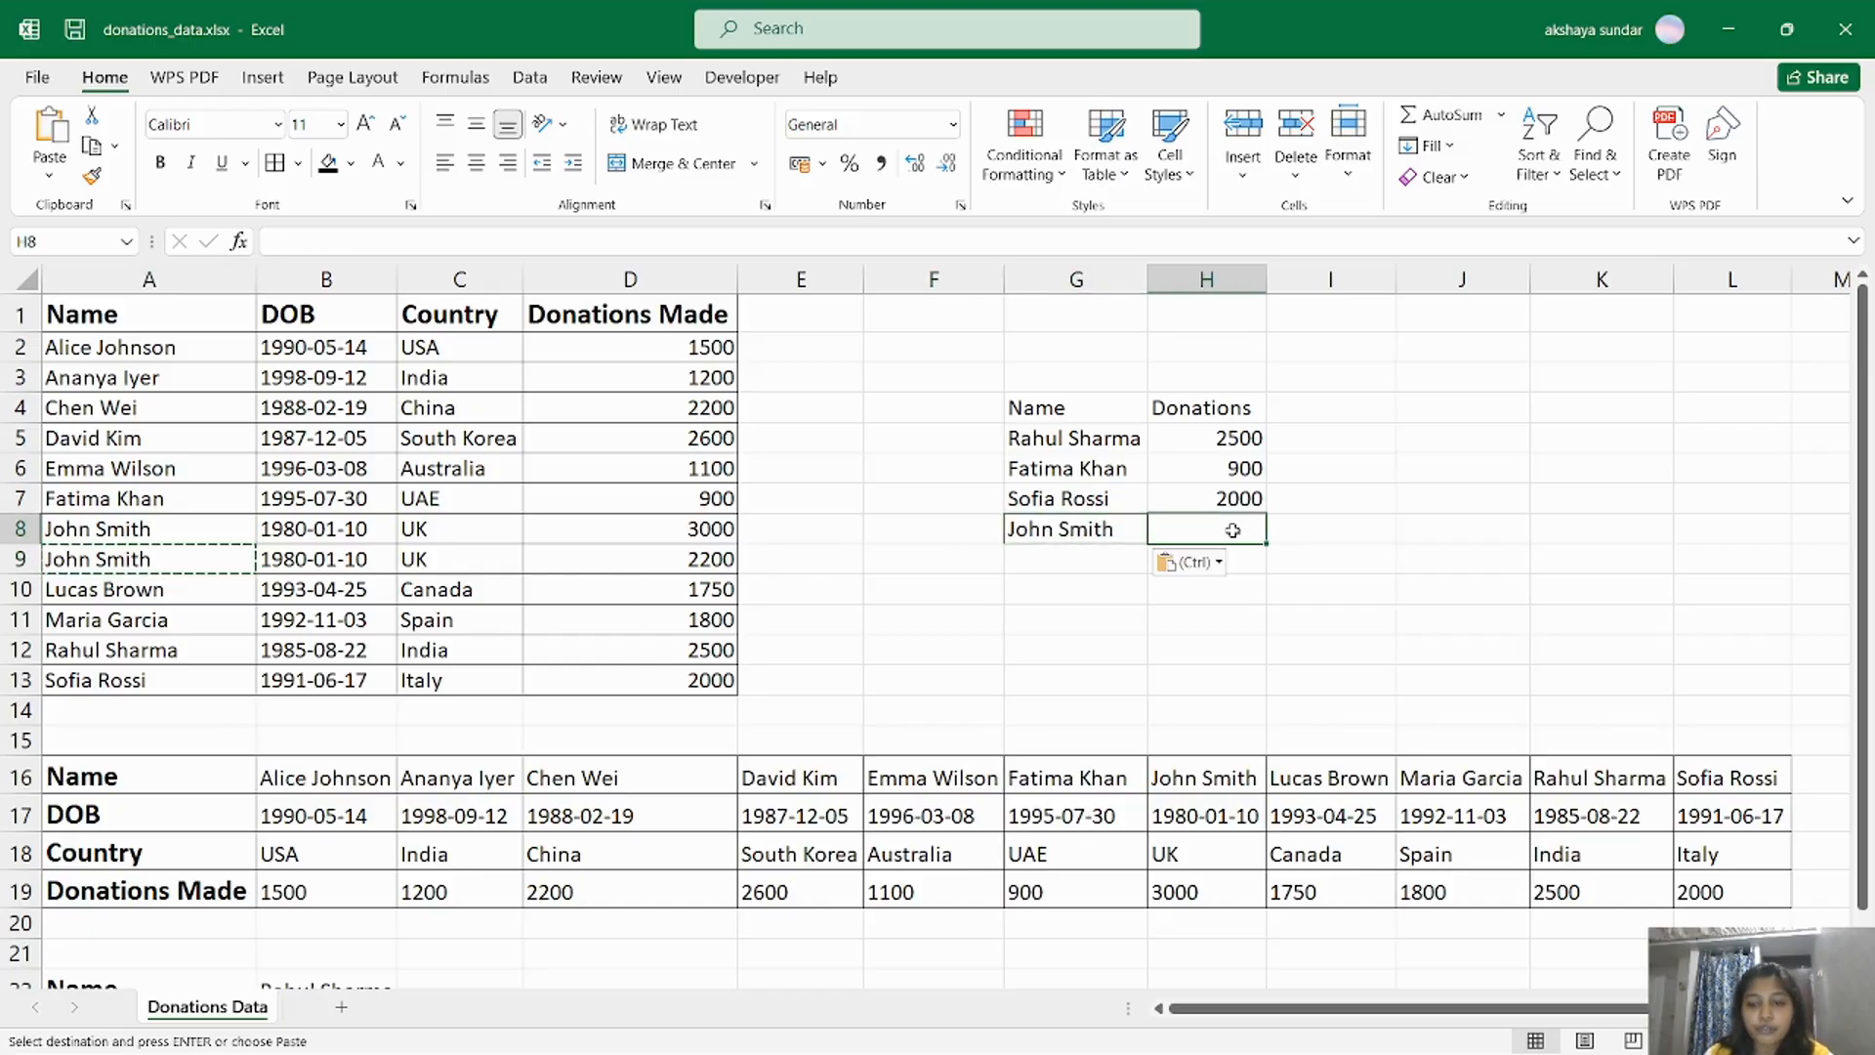
pyautogui.write('=vlookup')
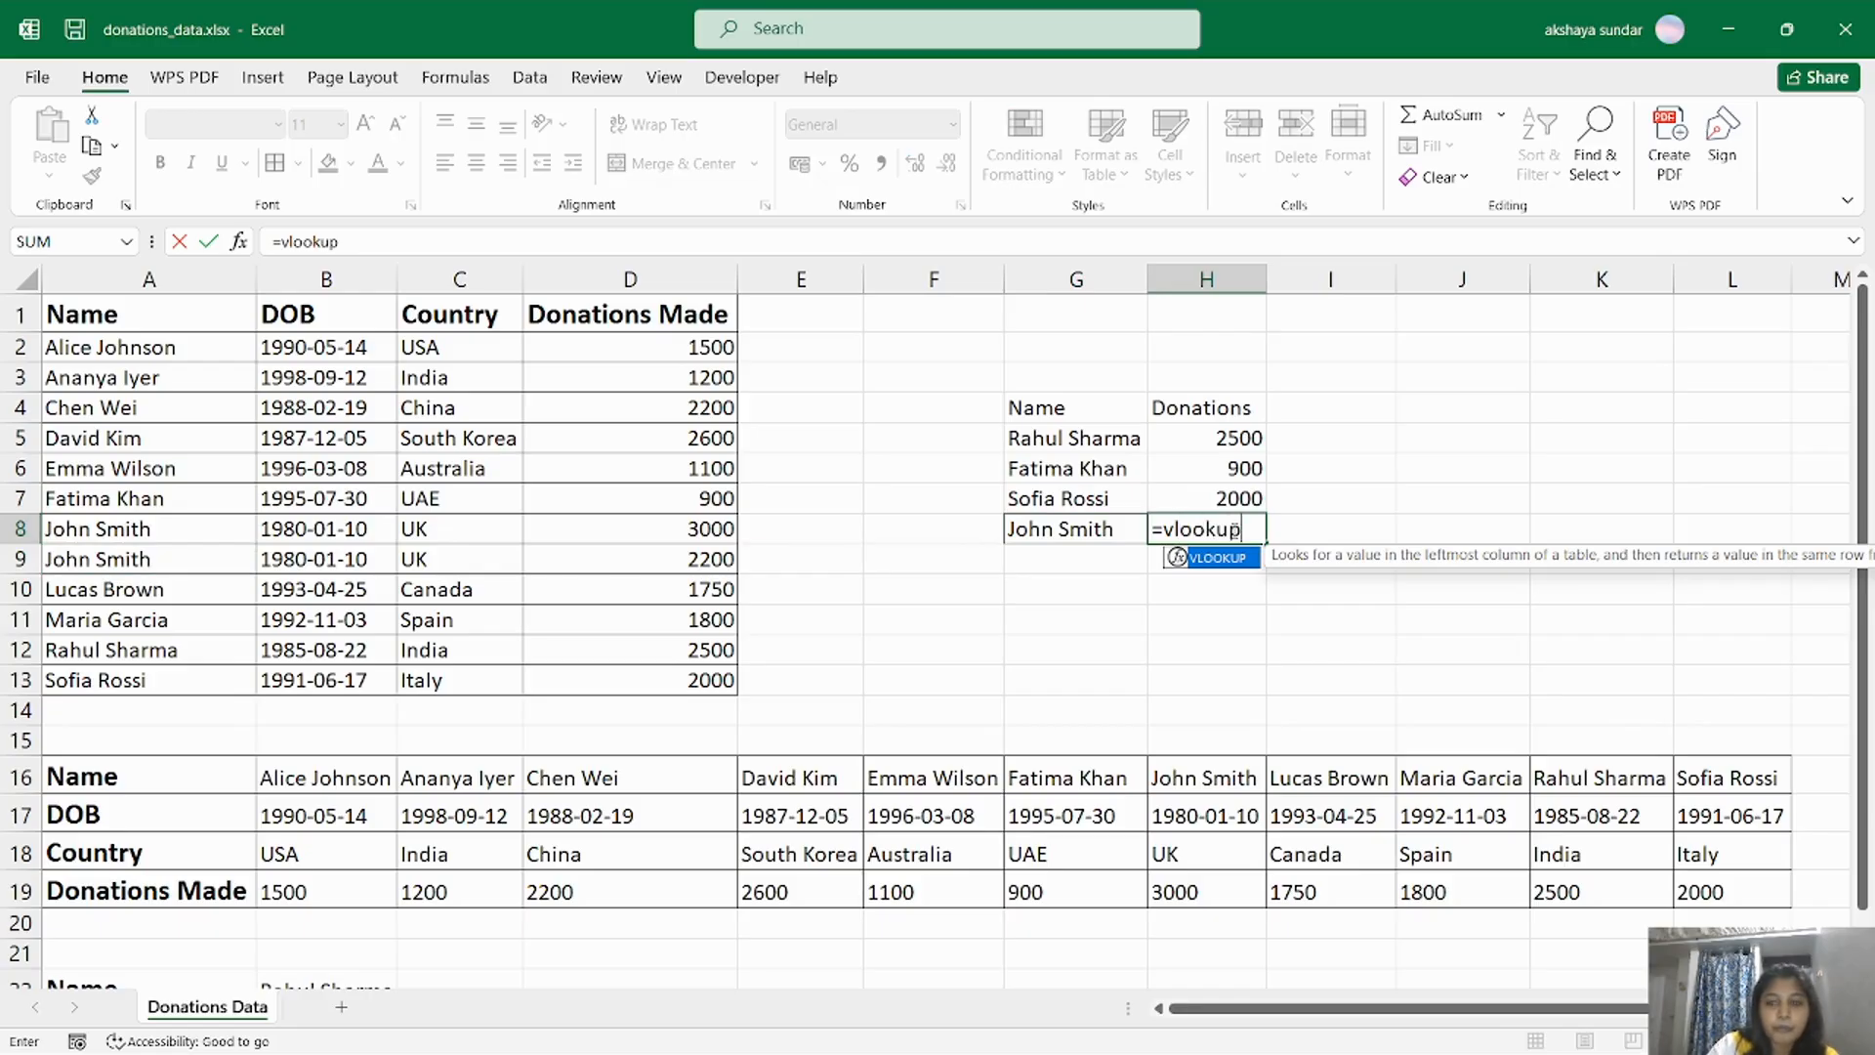
pyautogui.press('Return')
pyautogui.doubleClick(1248, 532)
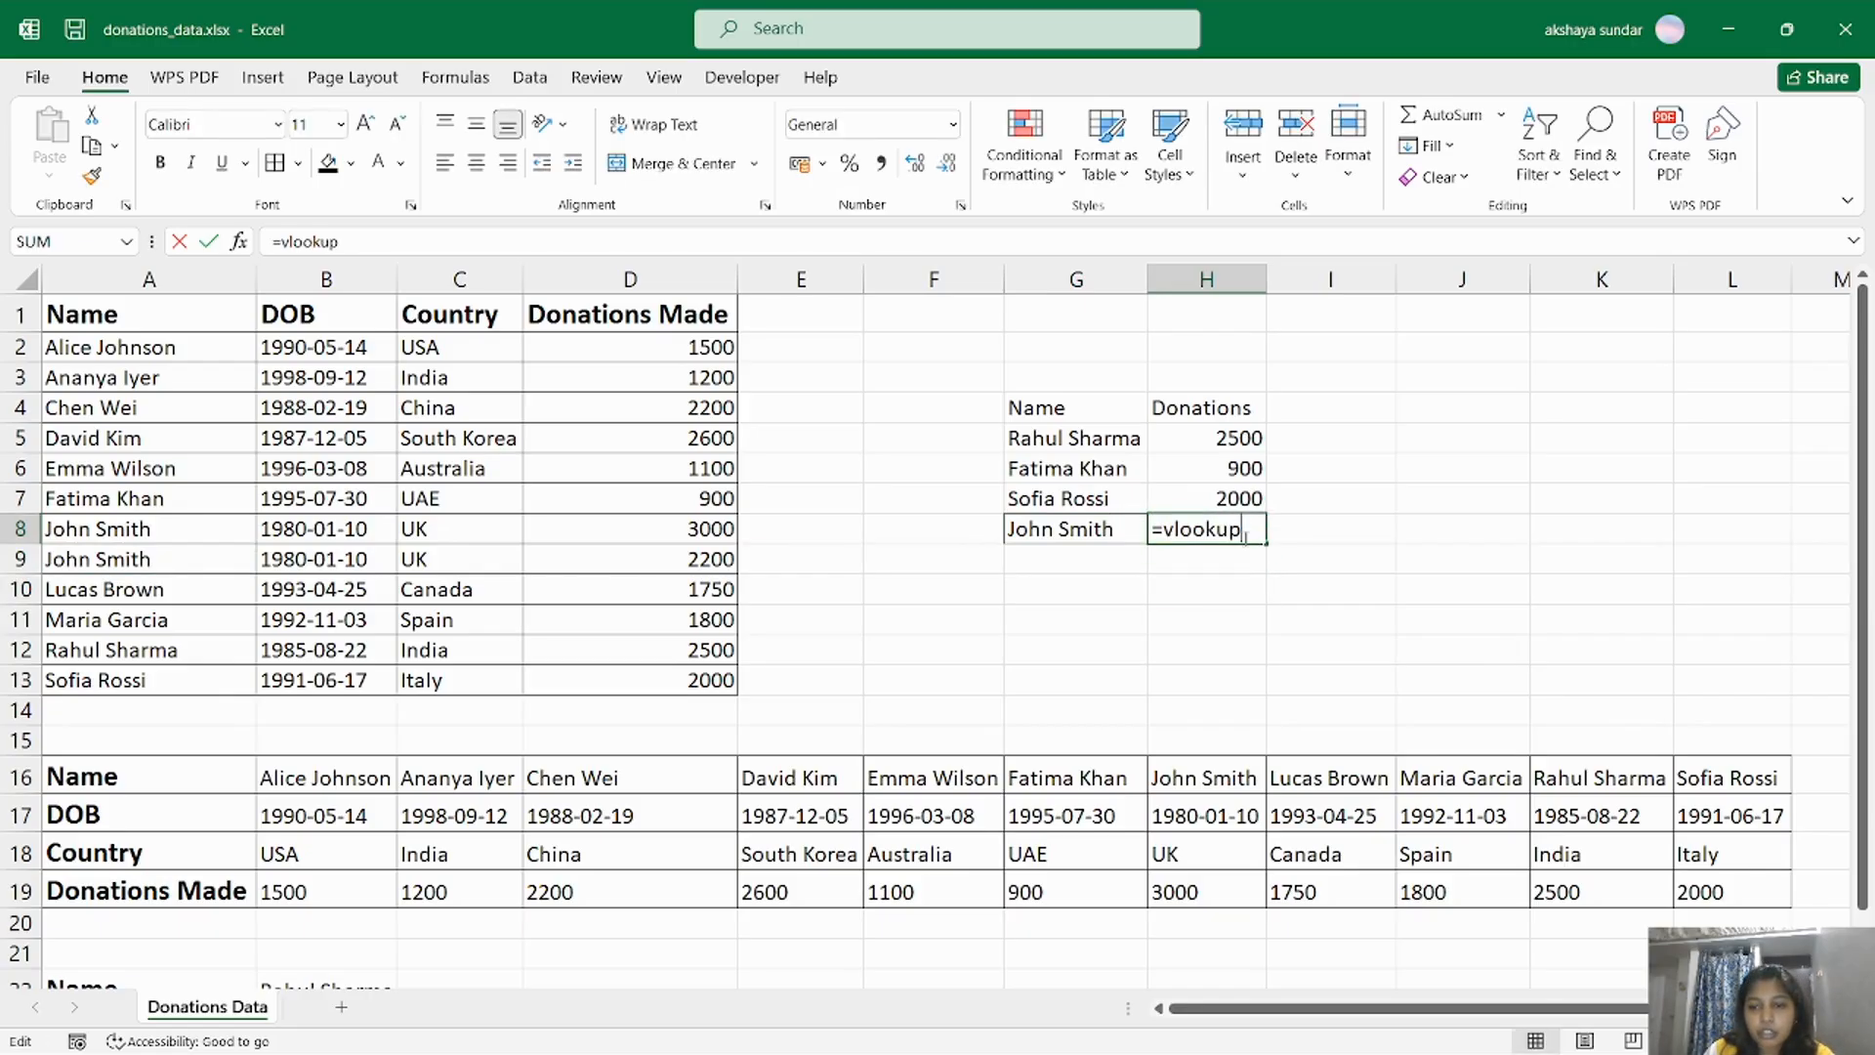
pyautogui.write('(')
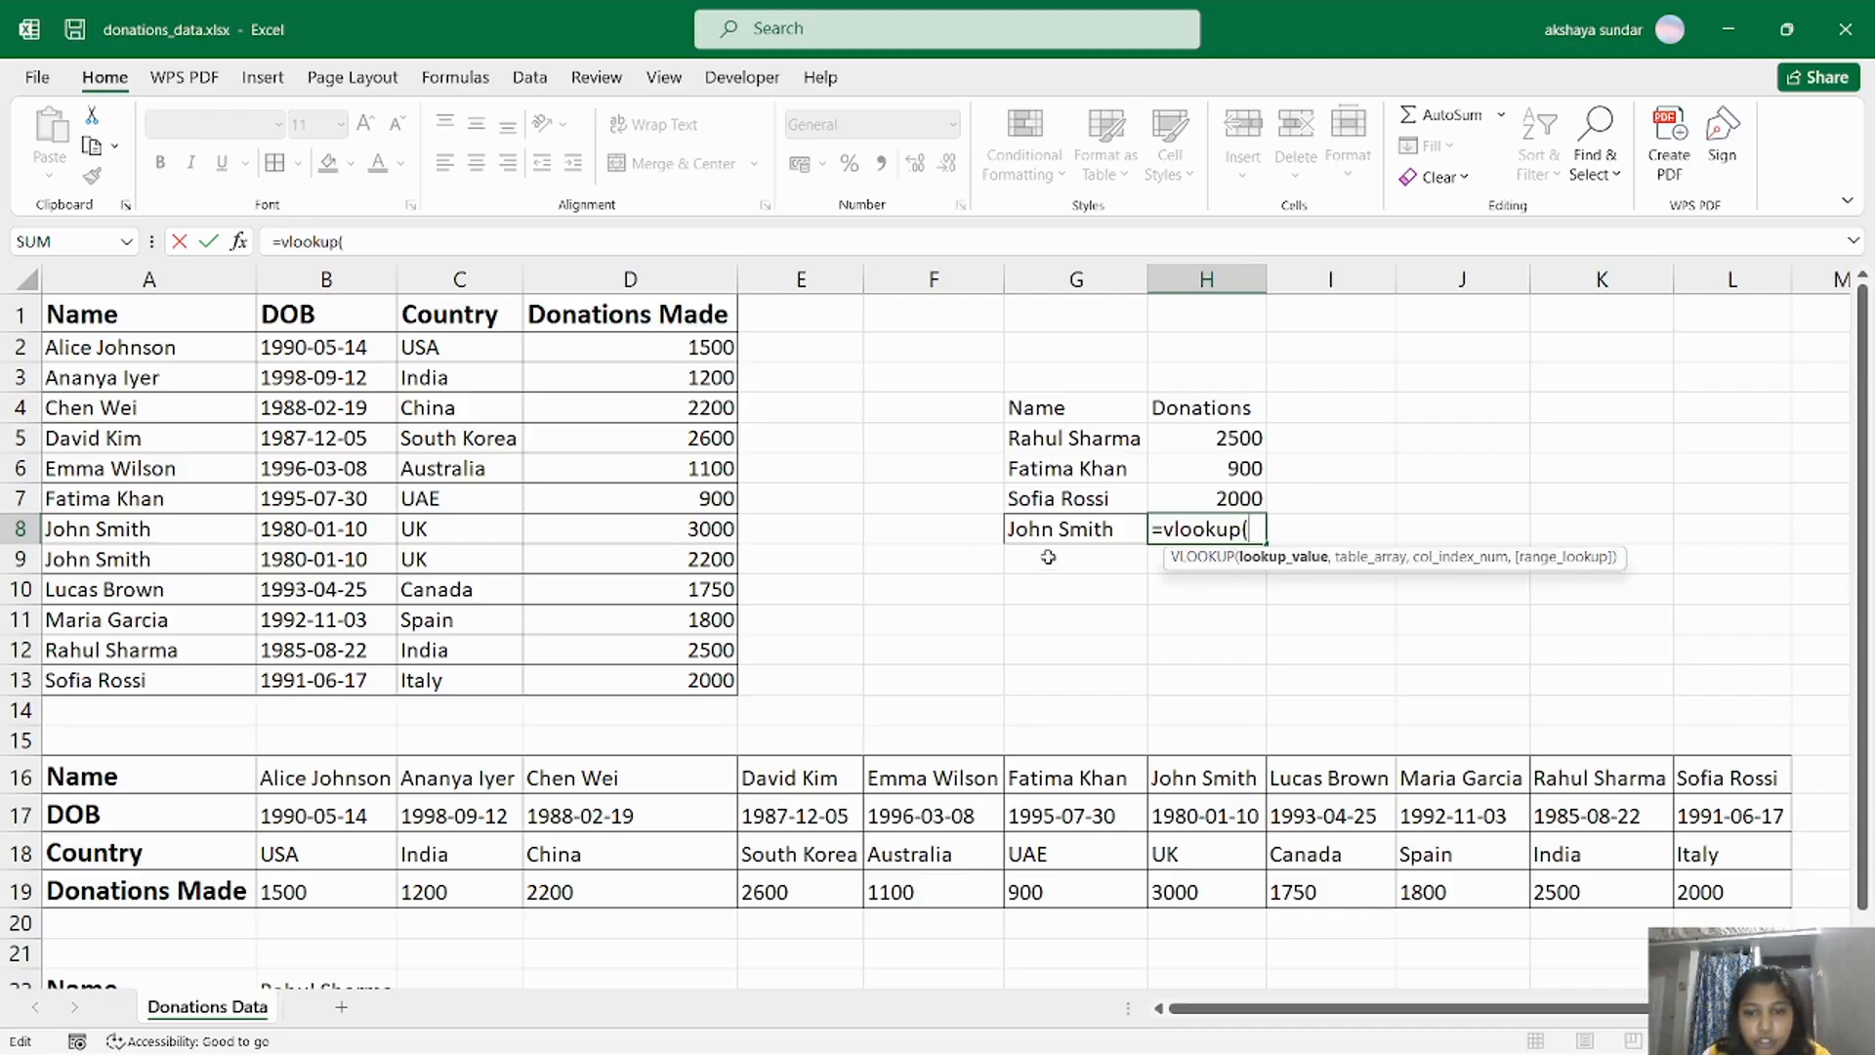
pyautogui.click(1077, 528)
pyautogui.write(',')
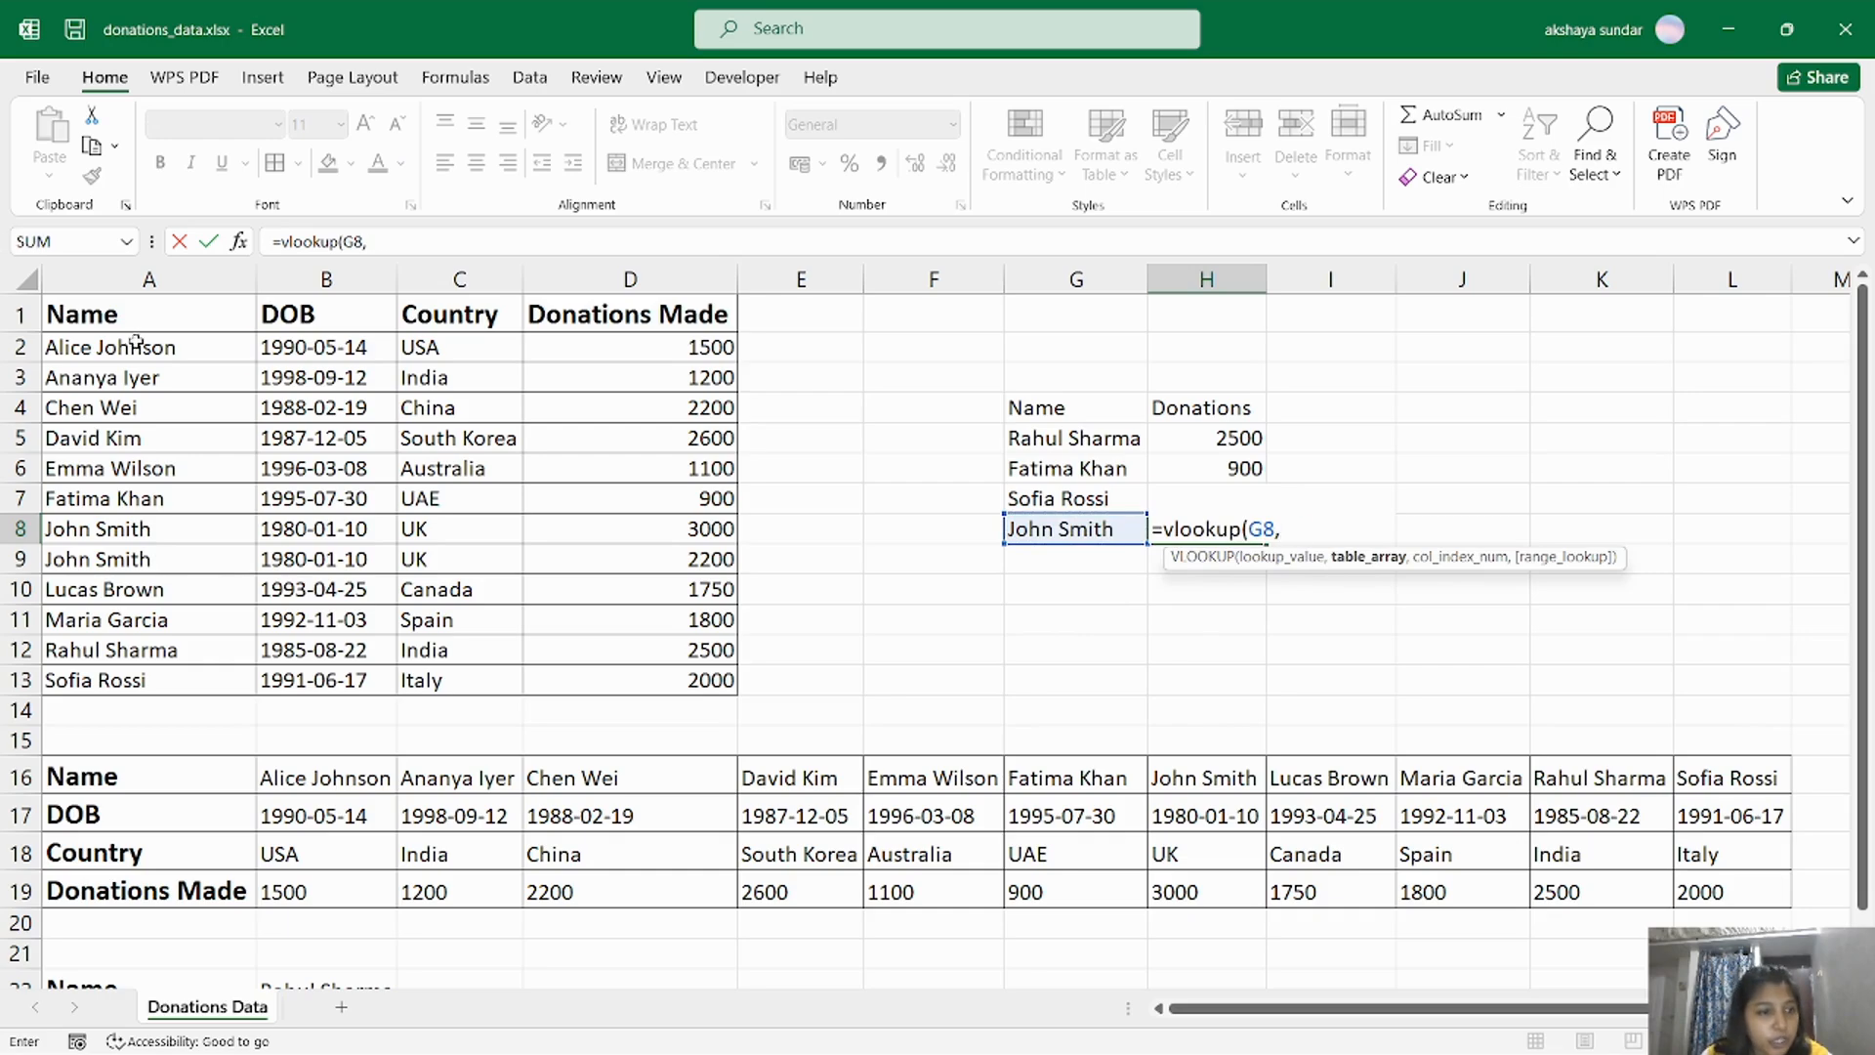
pyautogui.moveTo(136, 346); pyautogui.dragTo(708, 681)
pyautogui.write(',')
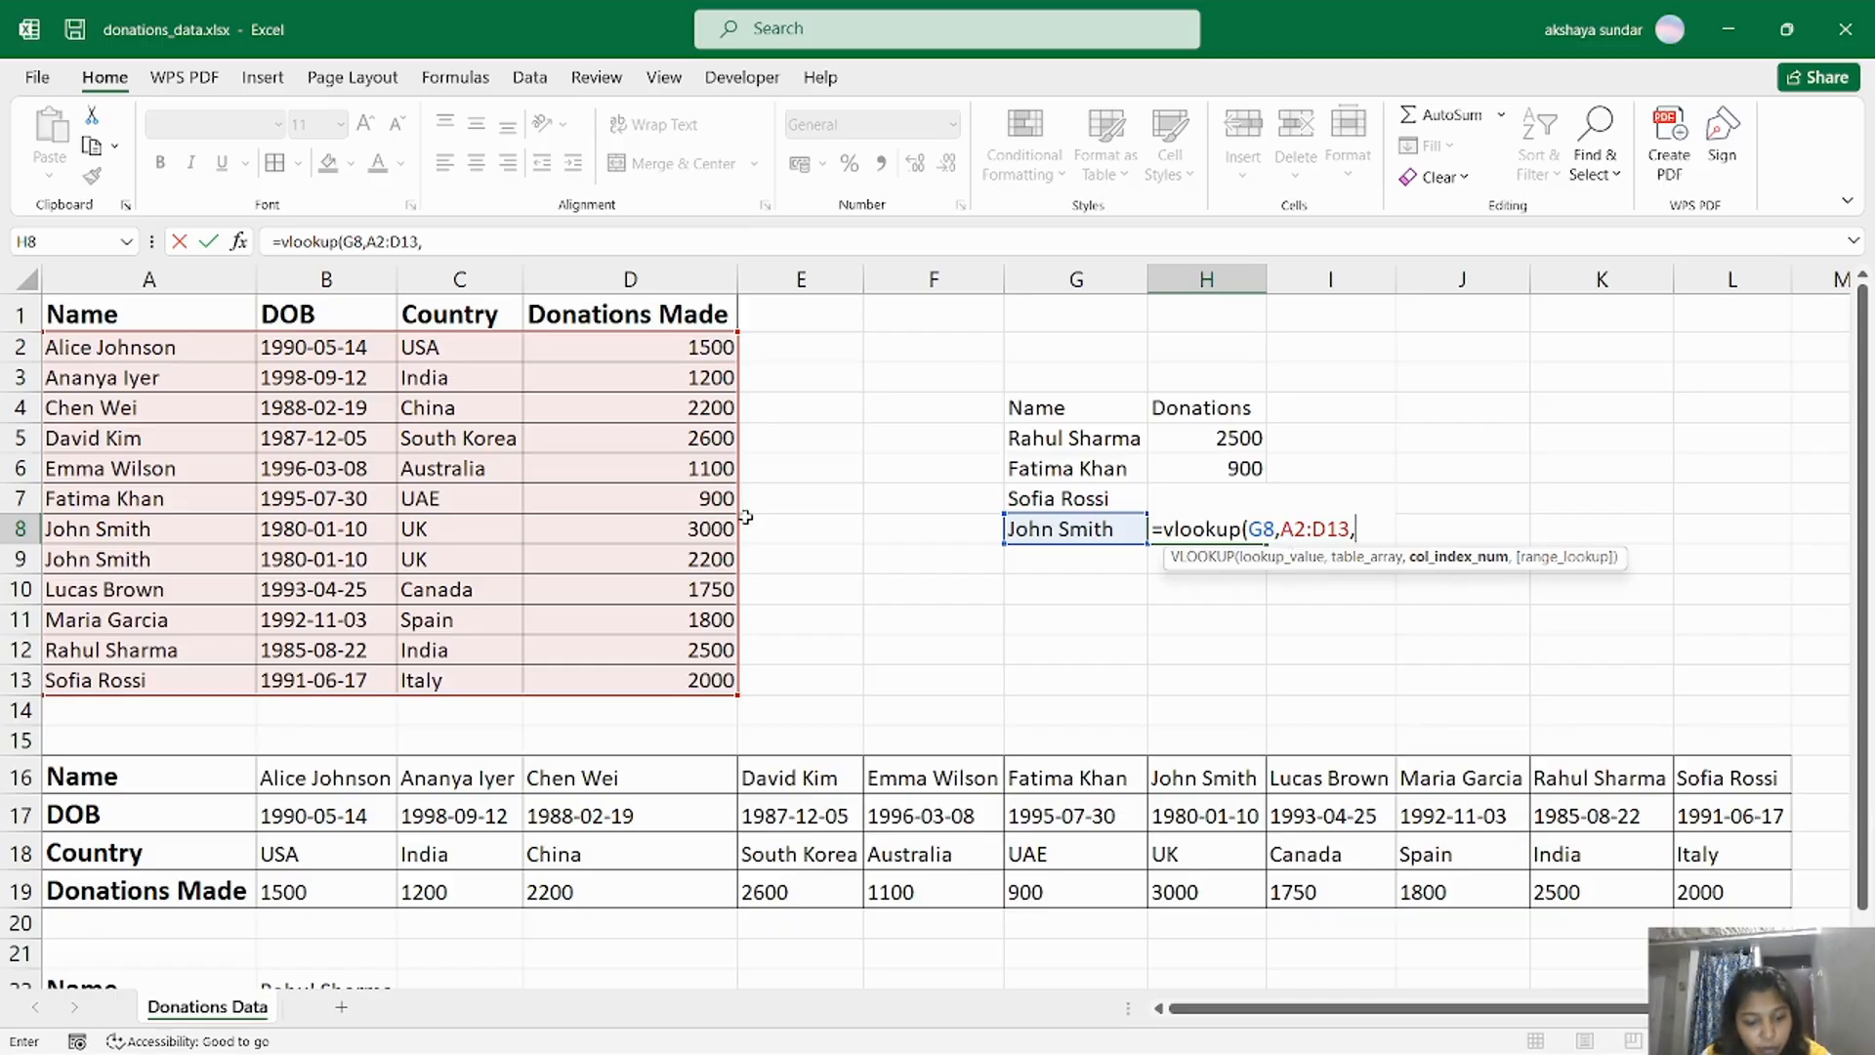
pyautogui.write('4,')
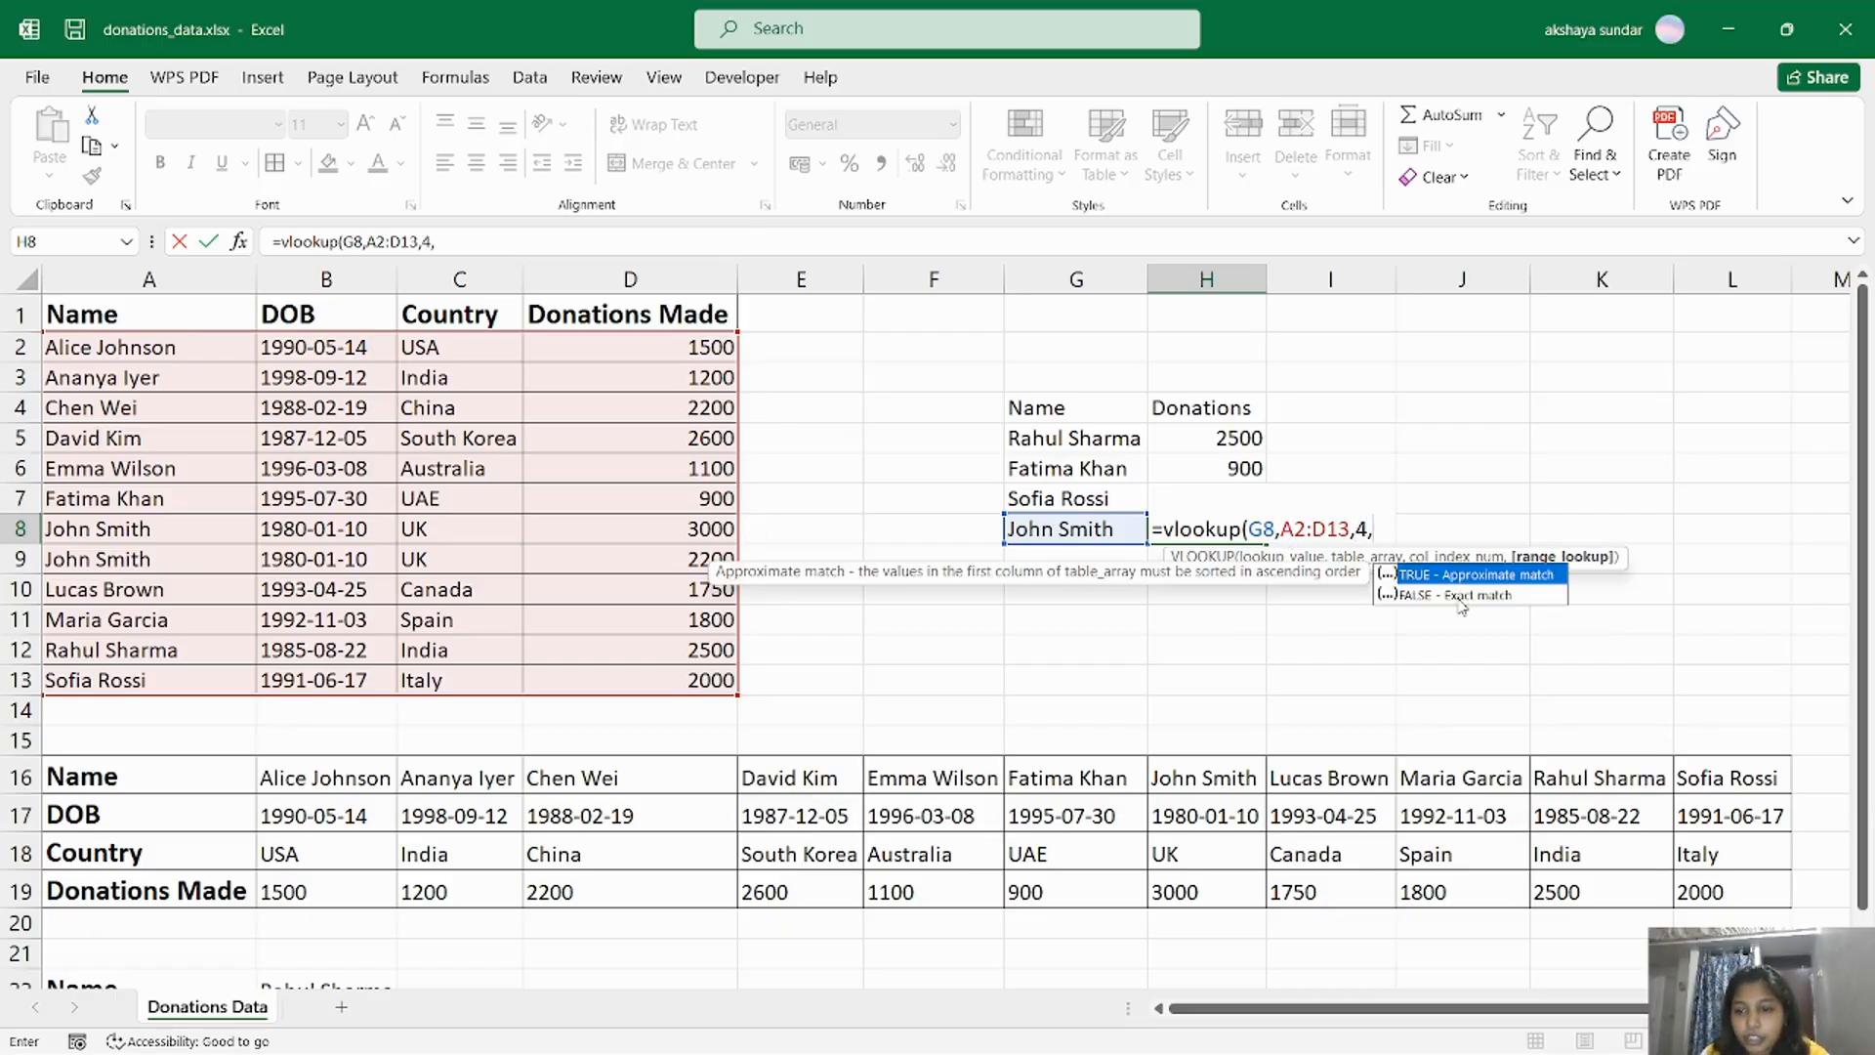
pyautogui.doubleClick(1459, 599)
pyautogui.write(')')
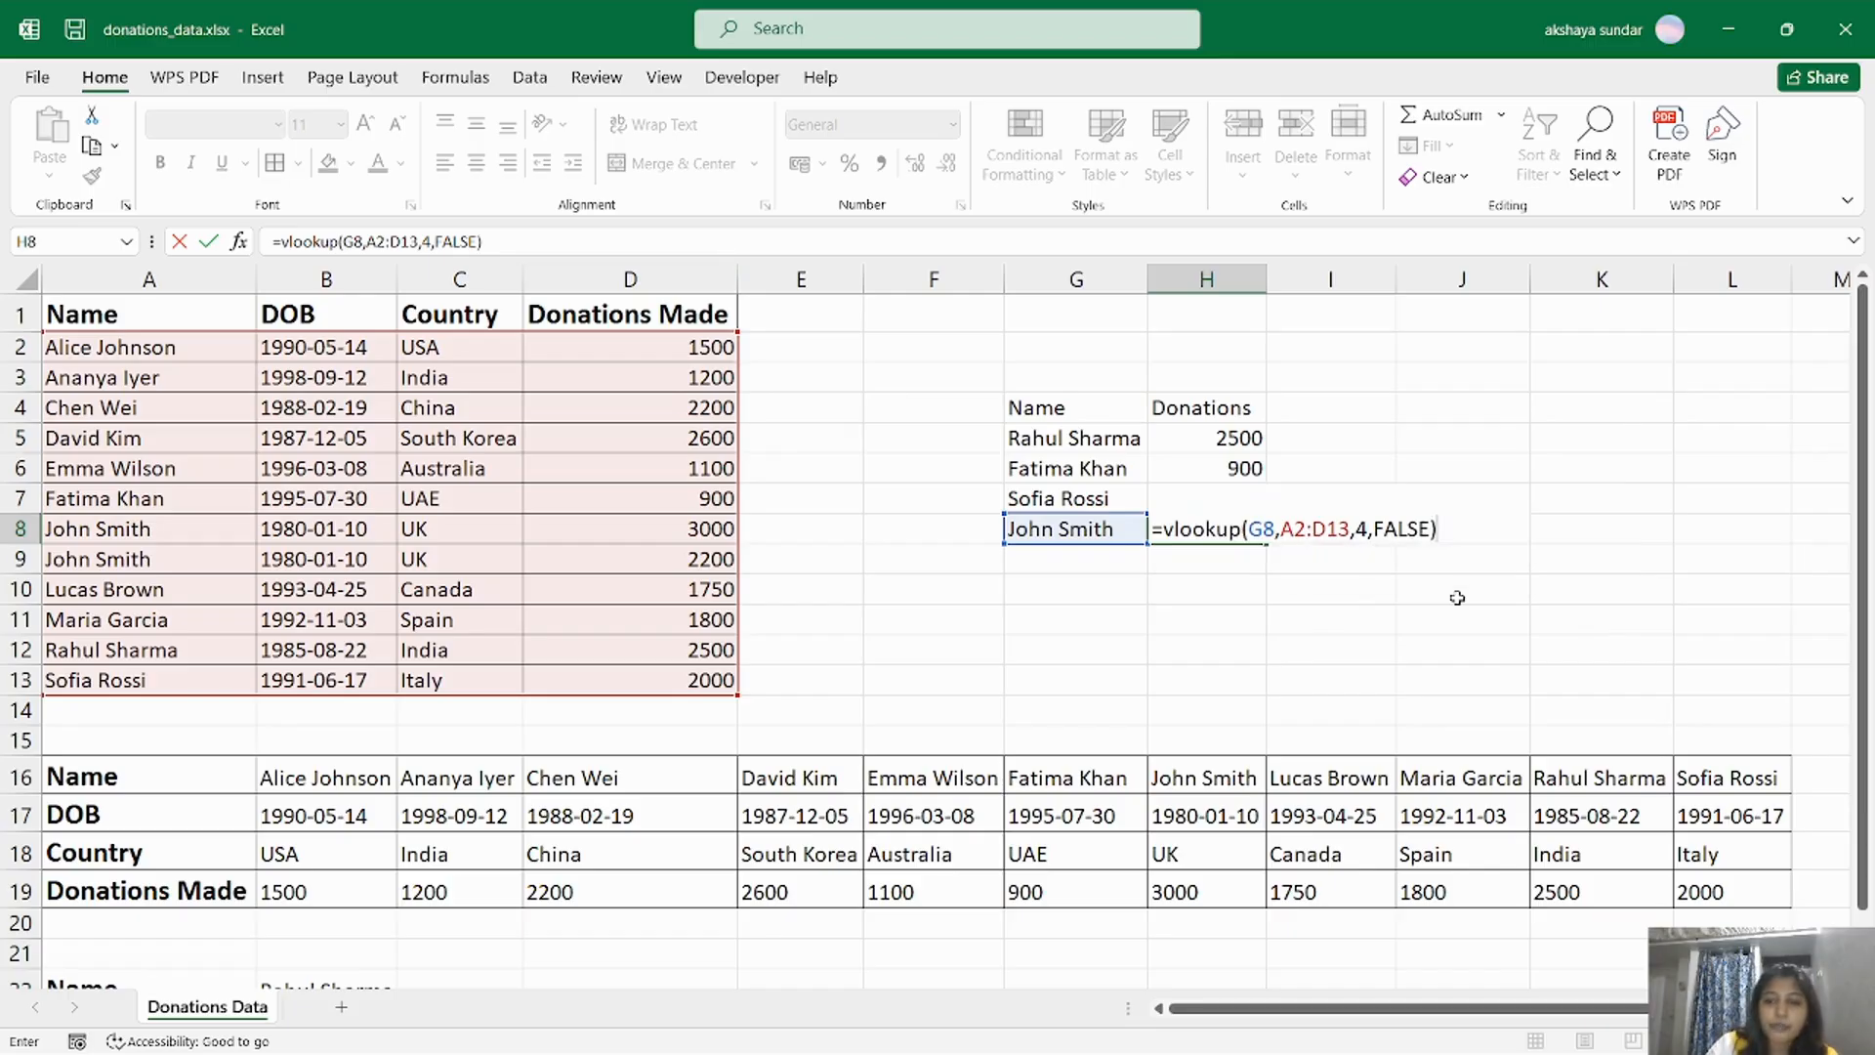
pyautogui.press('Return')
# Compare the VLOOKUP result in H8 with the duplicated donor's two records in A8:D9.
pyautogui.click(1257, 525)
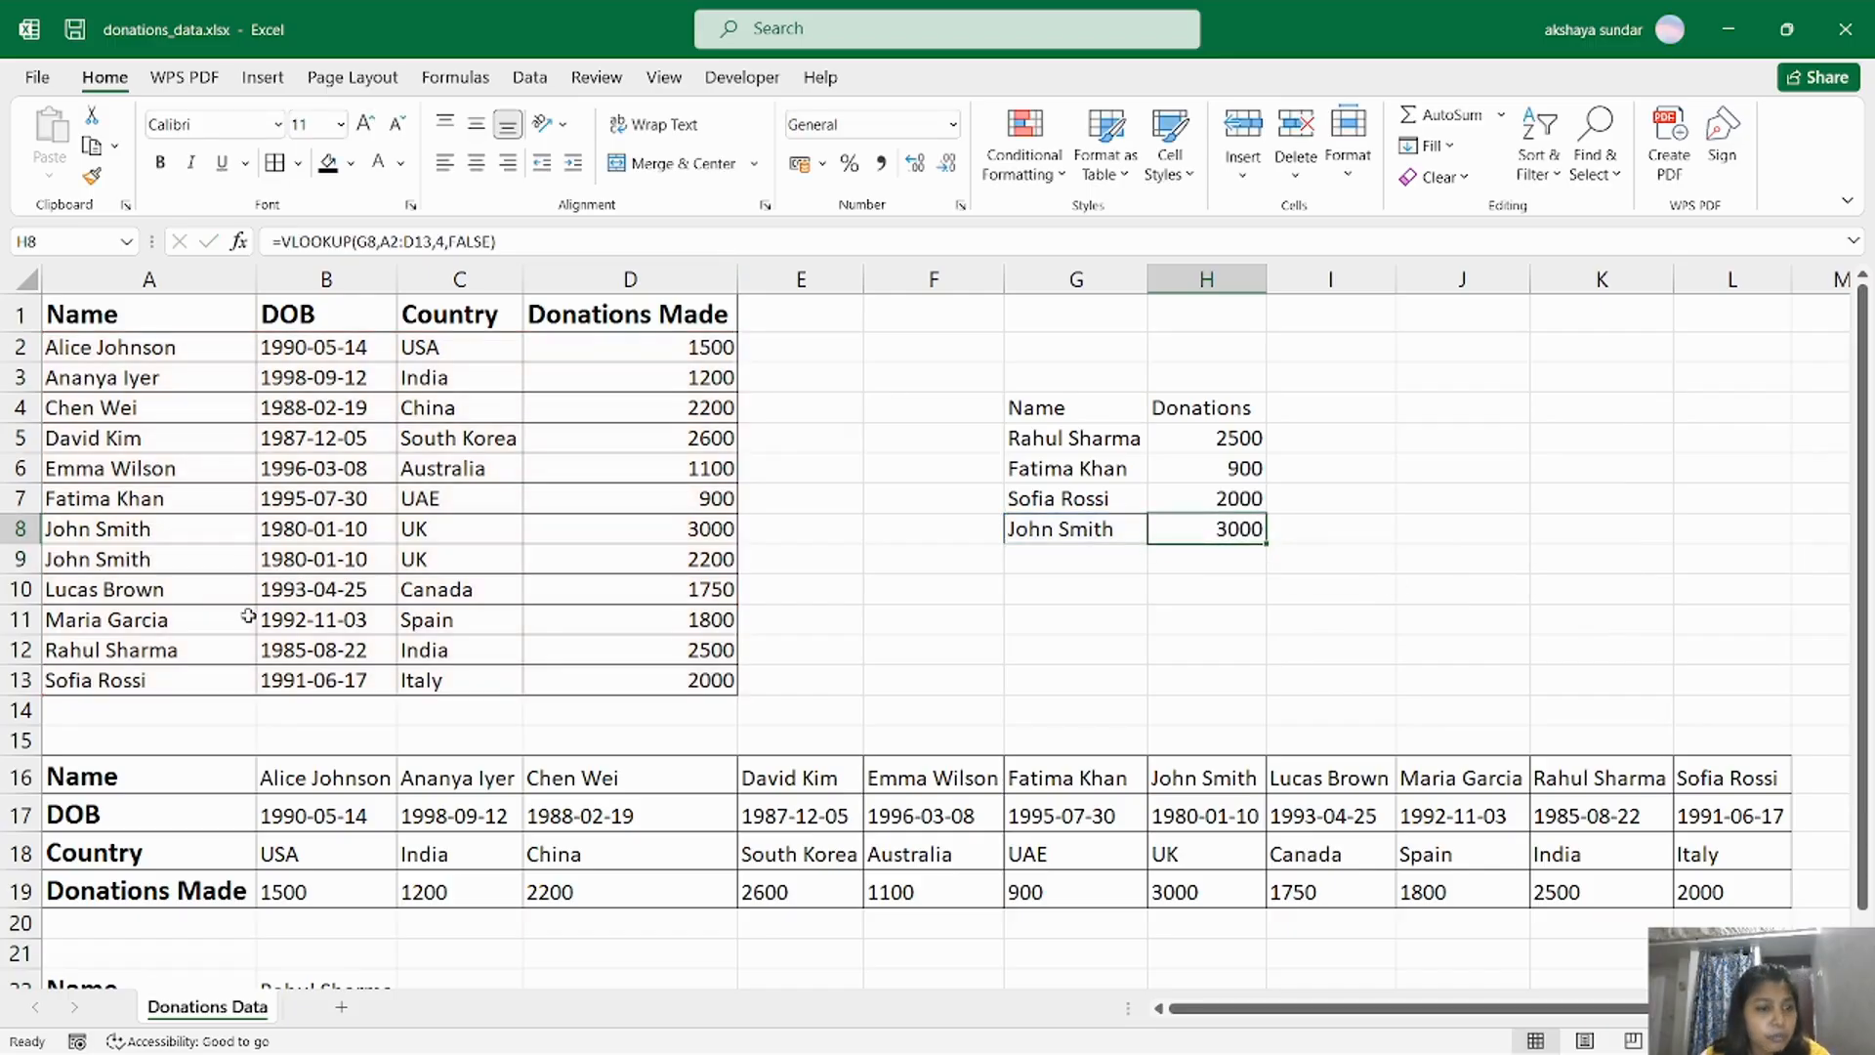
pyautogui.moveTo(102, 528); pyautogui.dragTo(682, 563)
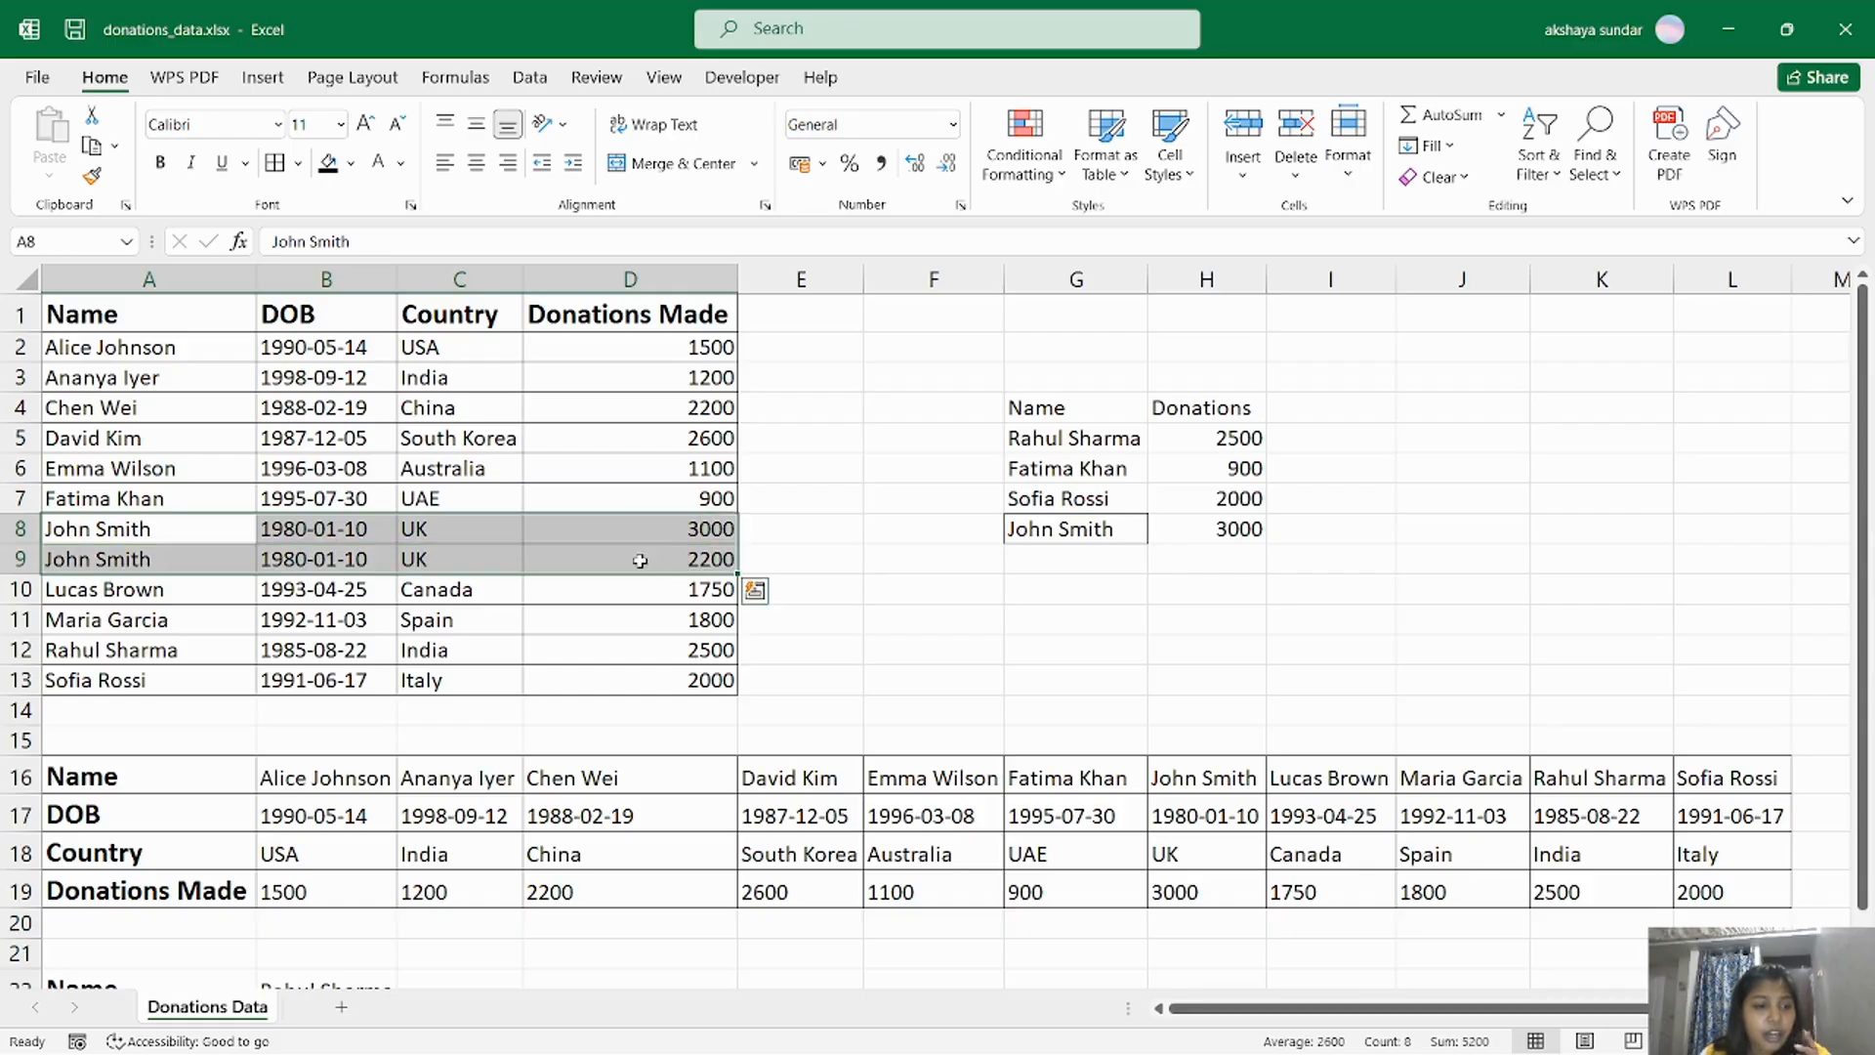
pyautogui.click(694, 528)
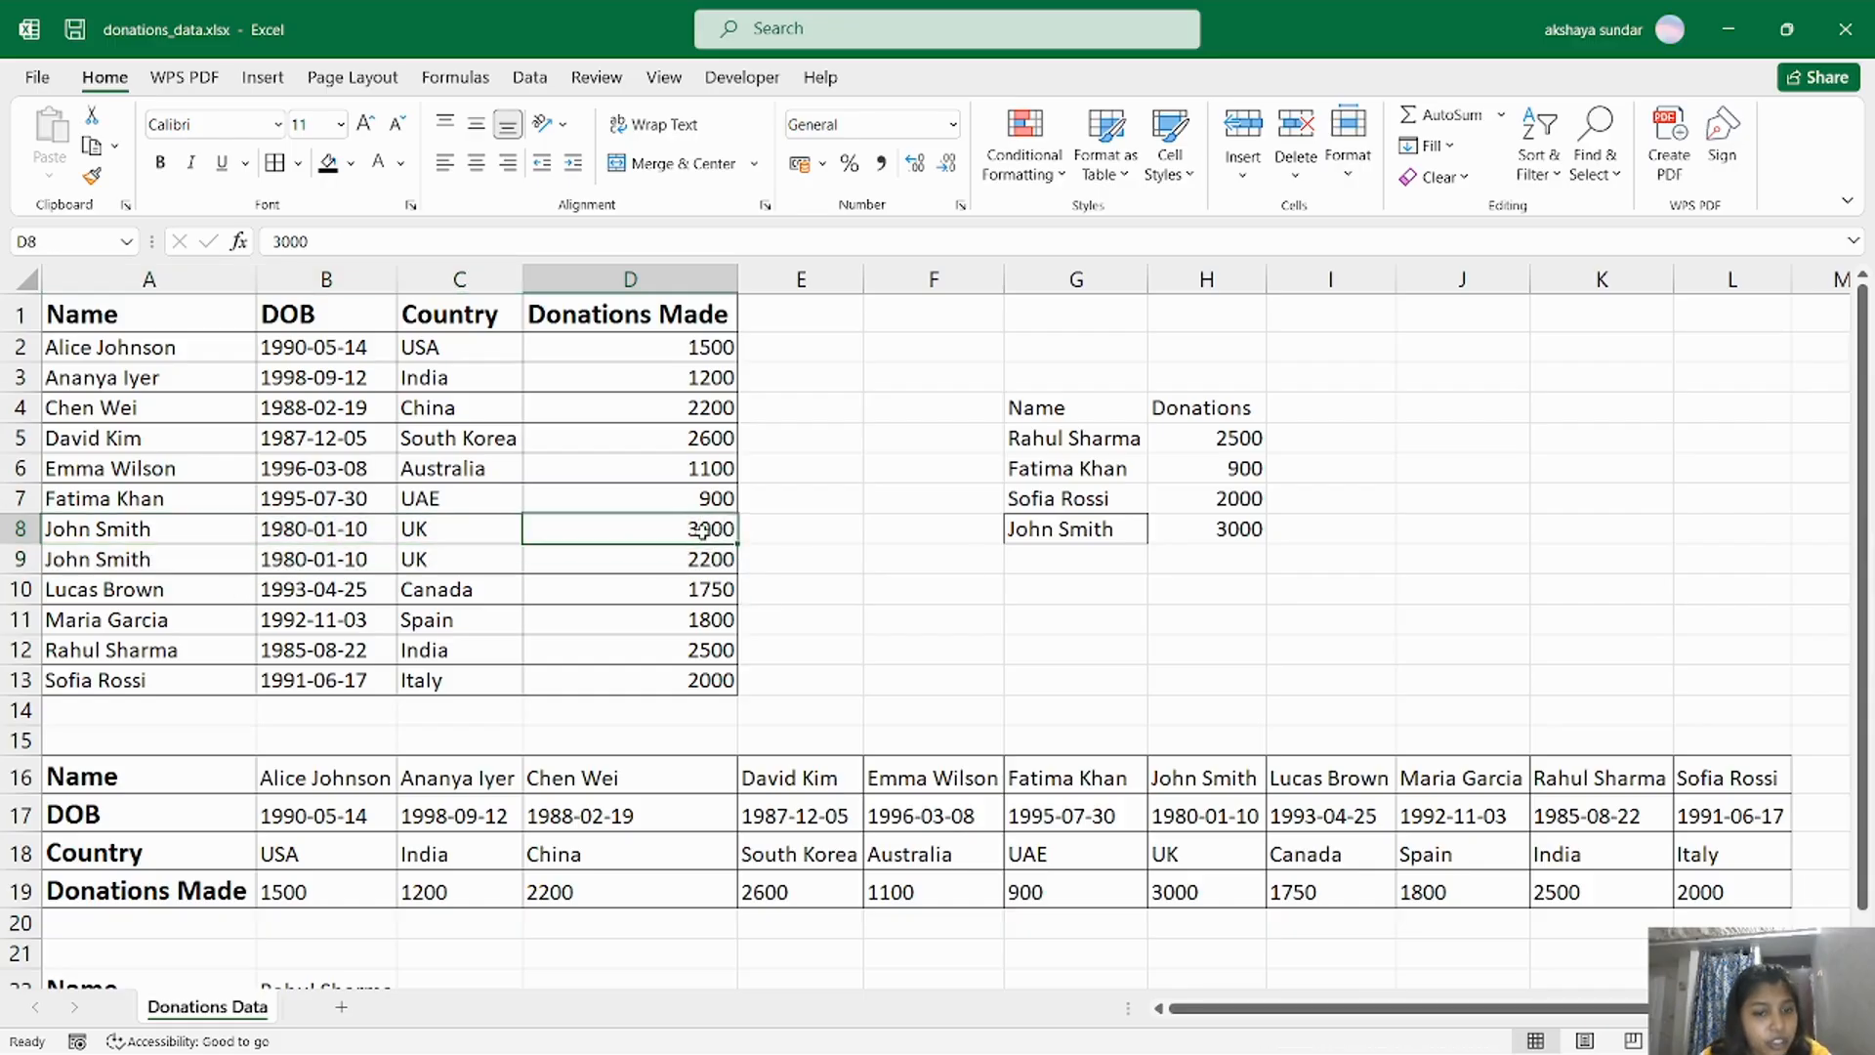
pyautogui.click(705, 566)
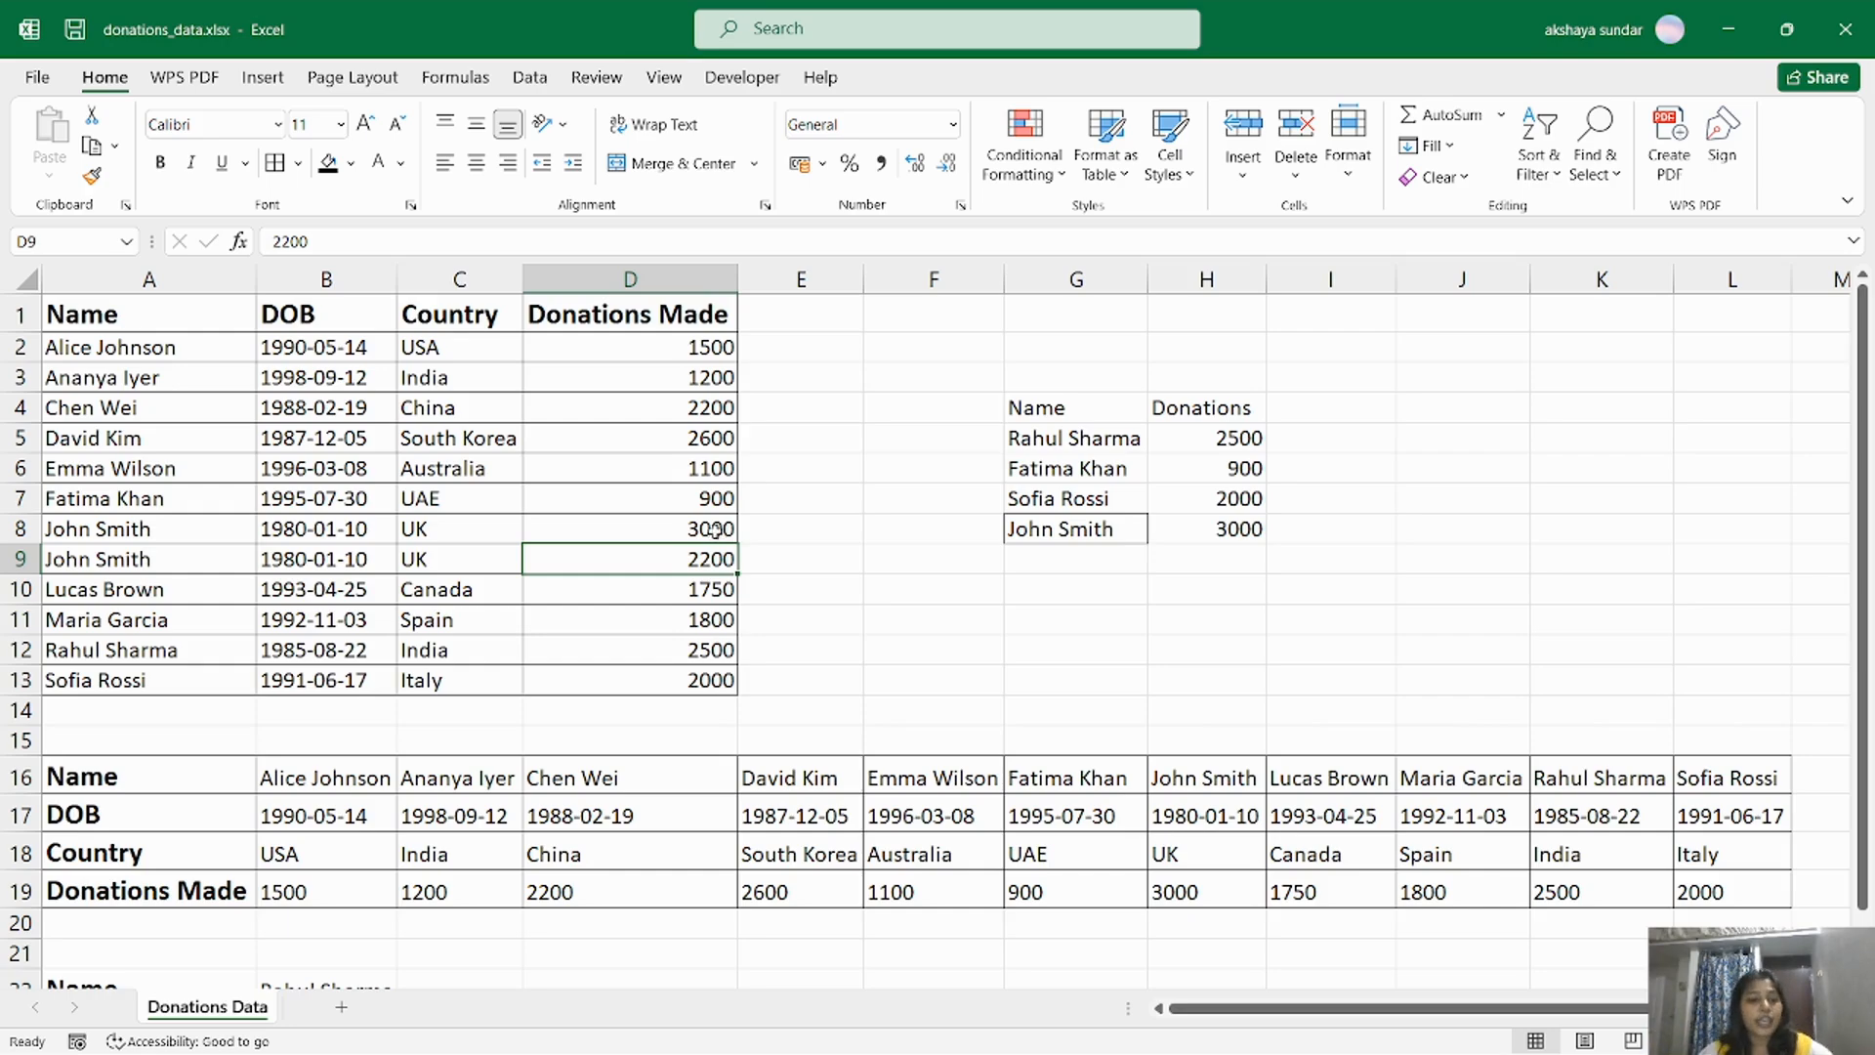
# Sort the donor table by Donations Made from smallest to largest, expanding the selection to the adjacent columns.
pyautogui.moveTo(647, 304); pyautogui.dragTo(647, 682)
pyautogui.click(1545, 183)
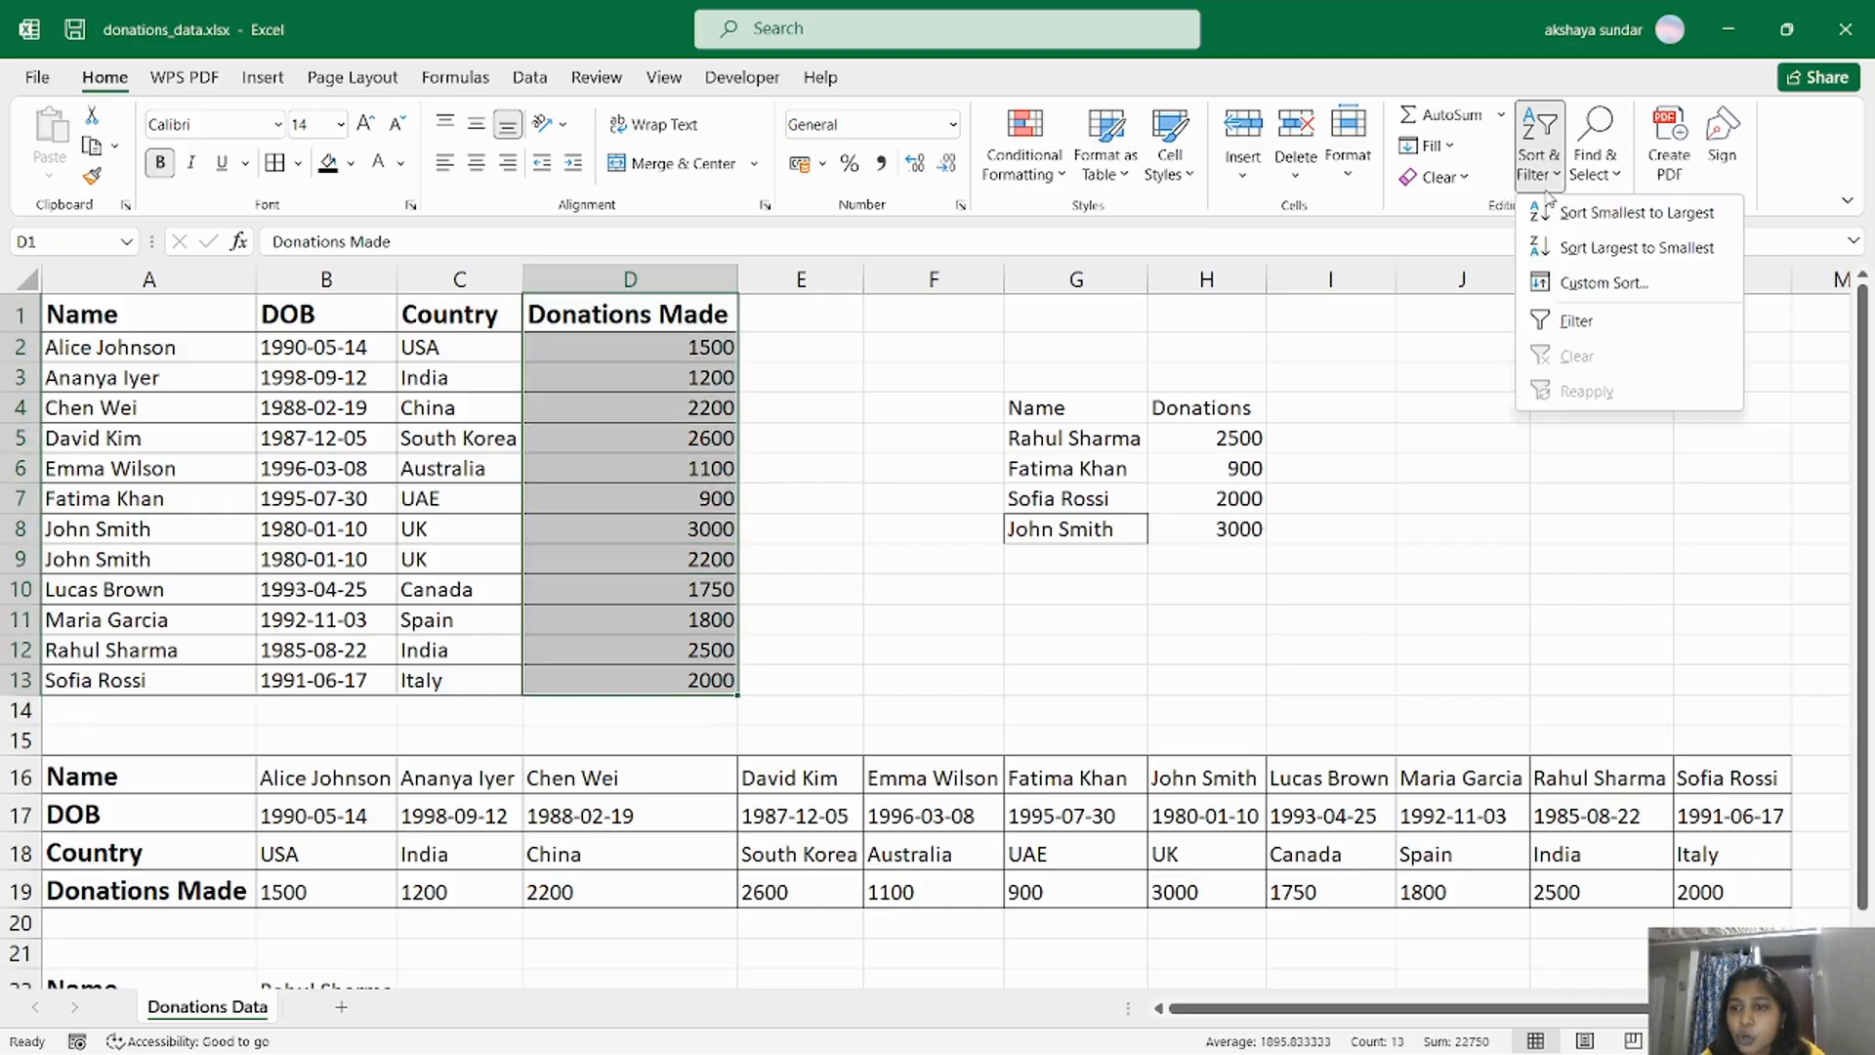
pyautogui.click(1606, 213)
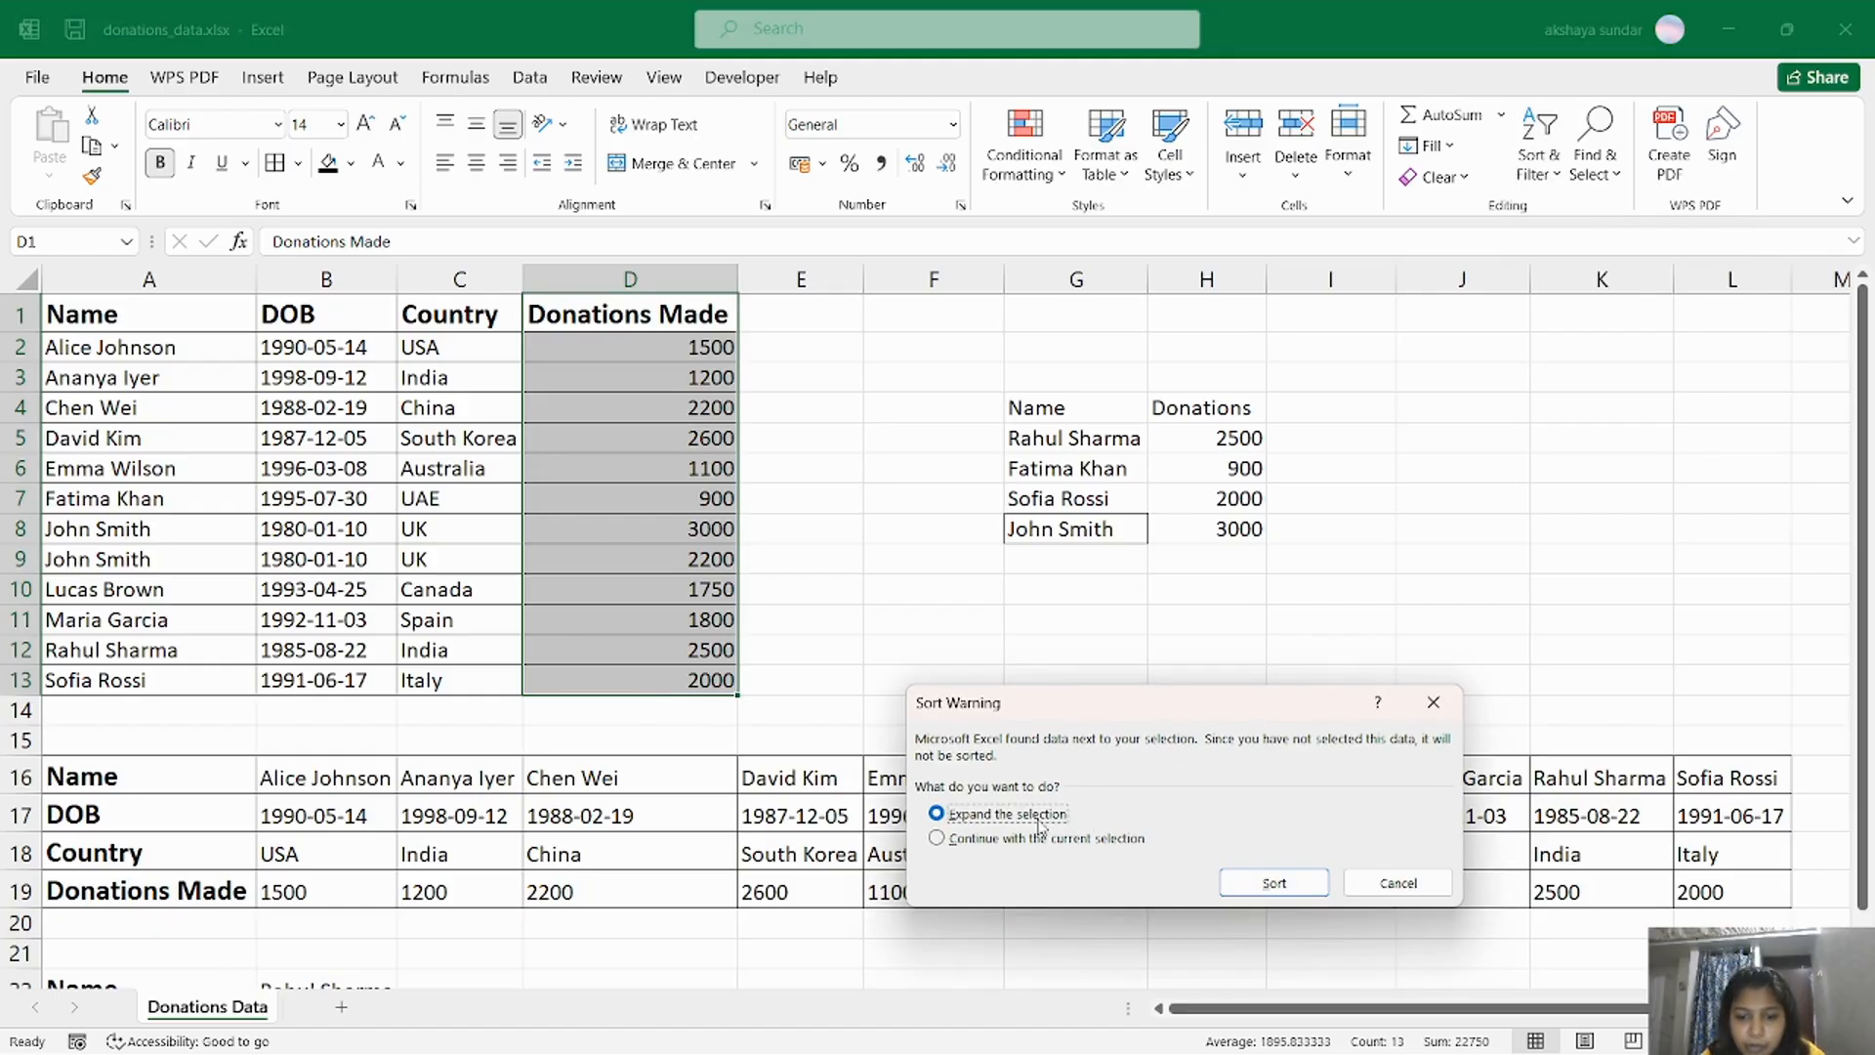
pyautogui.click(1274, 883)
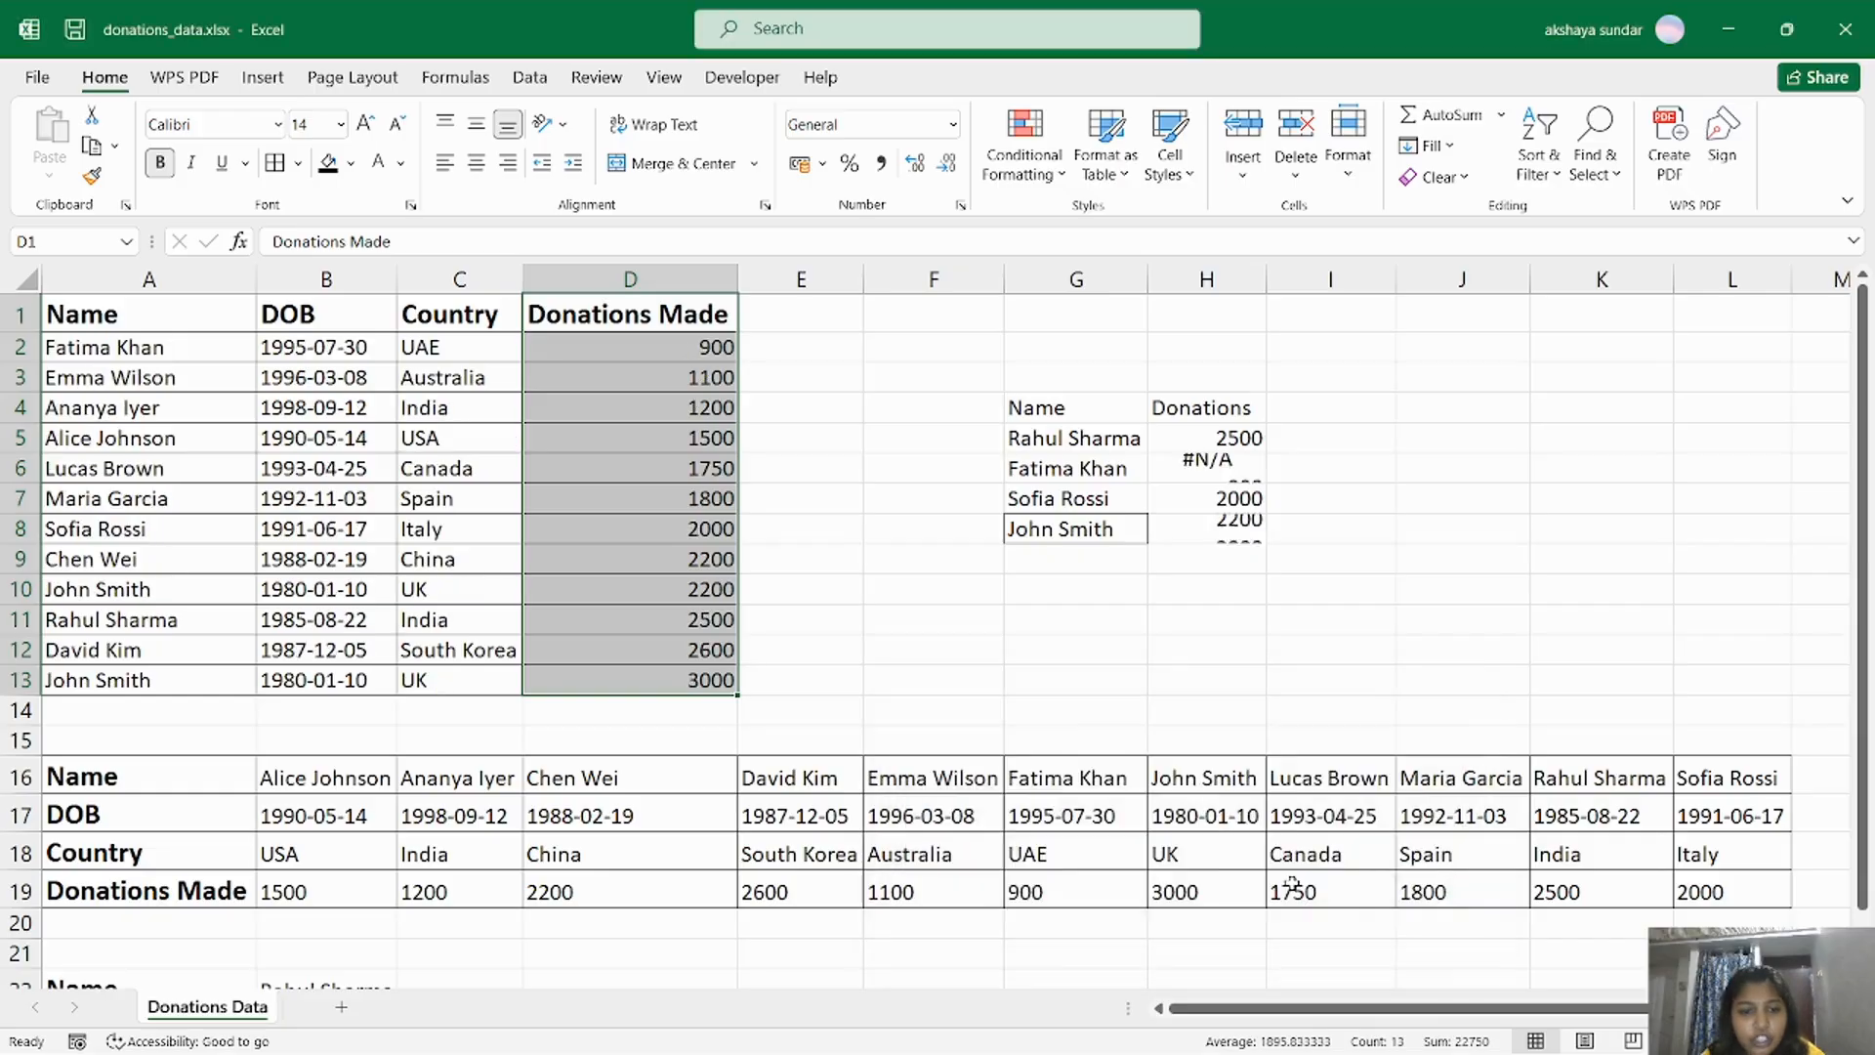
# Check the H8 lookup result against the duplicated donor's records in rows 10 and 13 of the sorted table.
pyautogui.click(1202, 530)
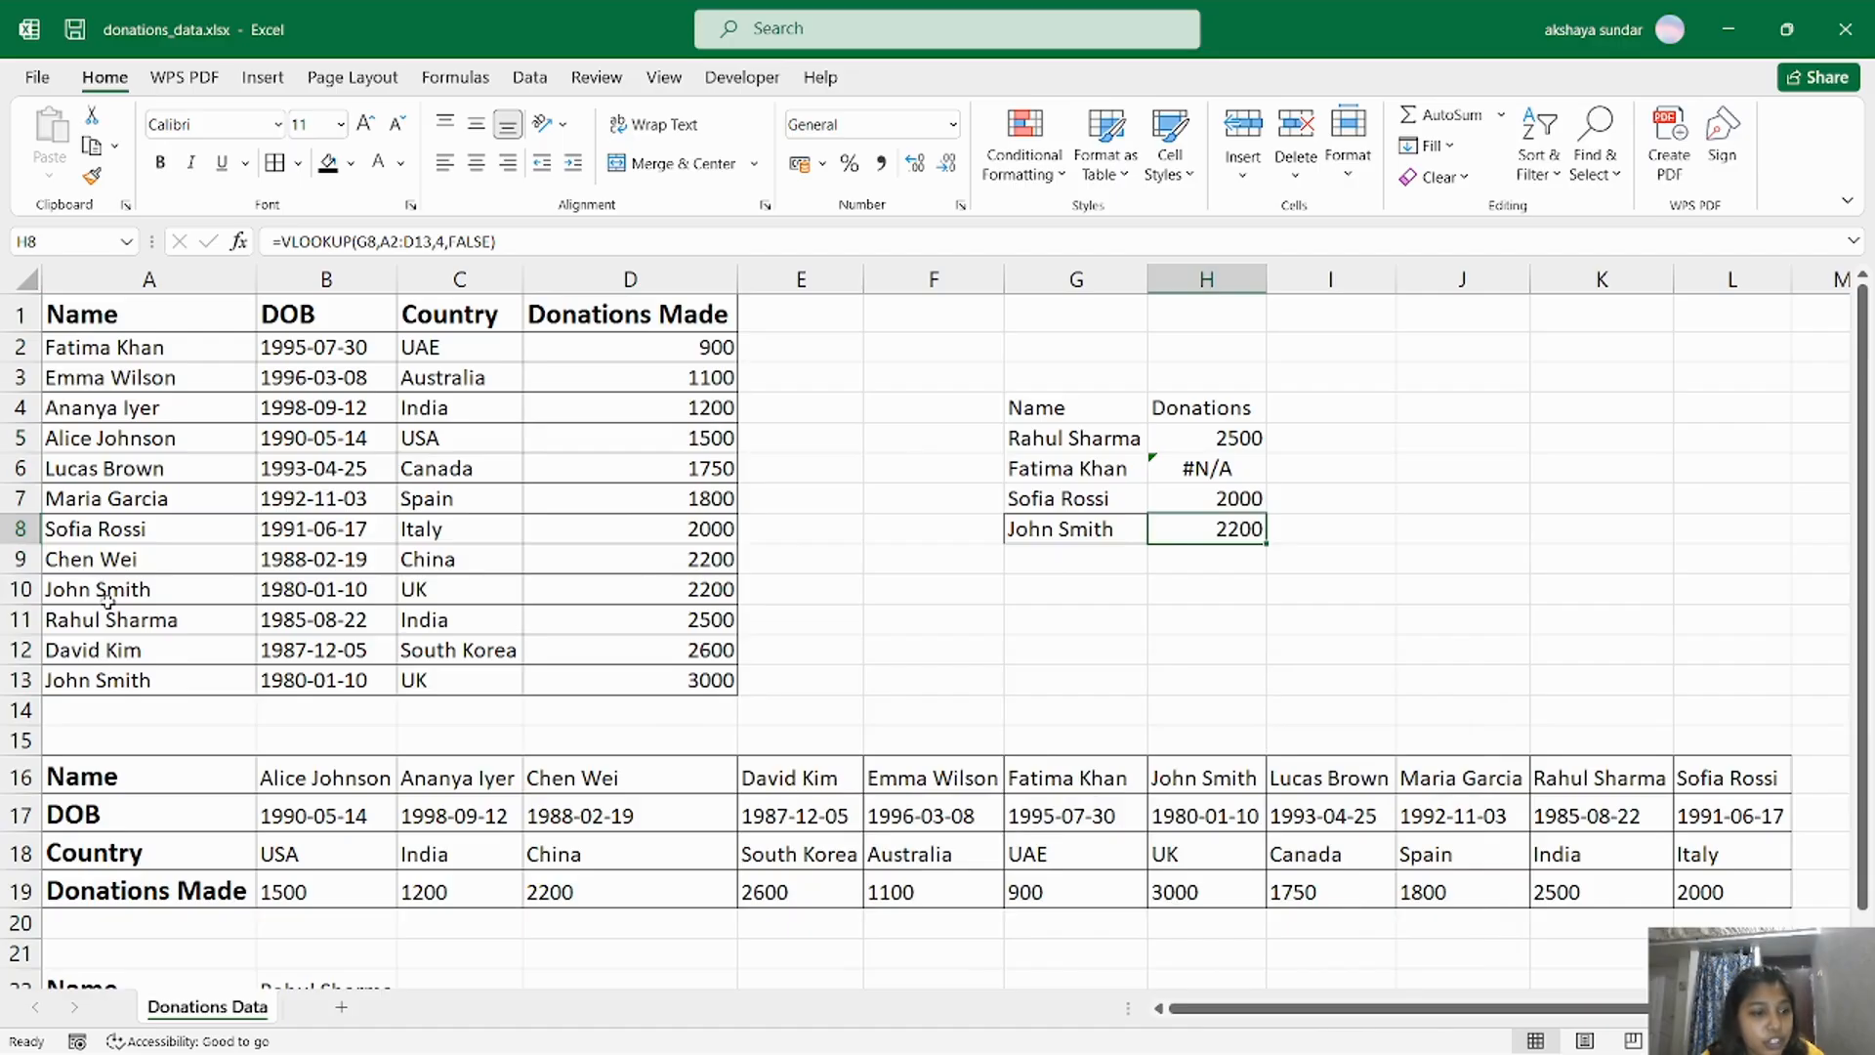
pyautogui.moveTo(65, 591); pyautogui.dragTo(696, 590)
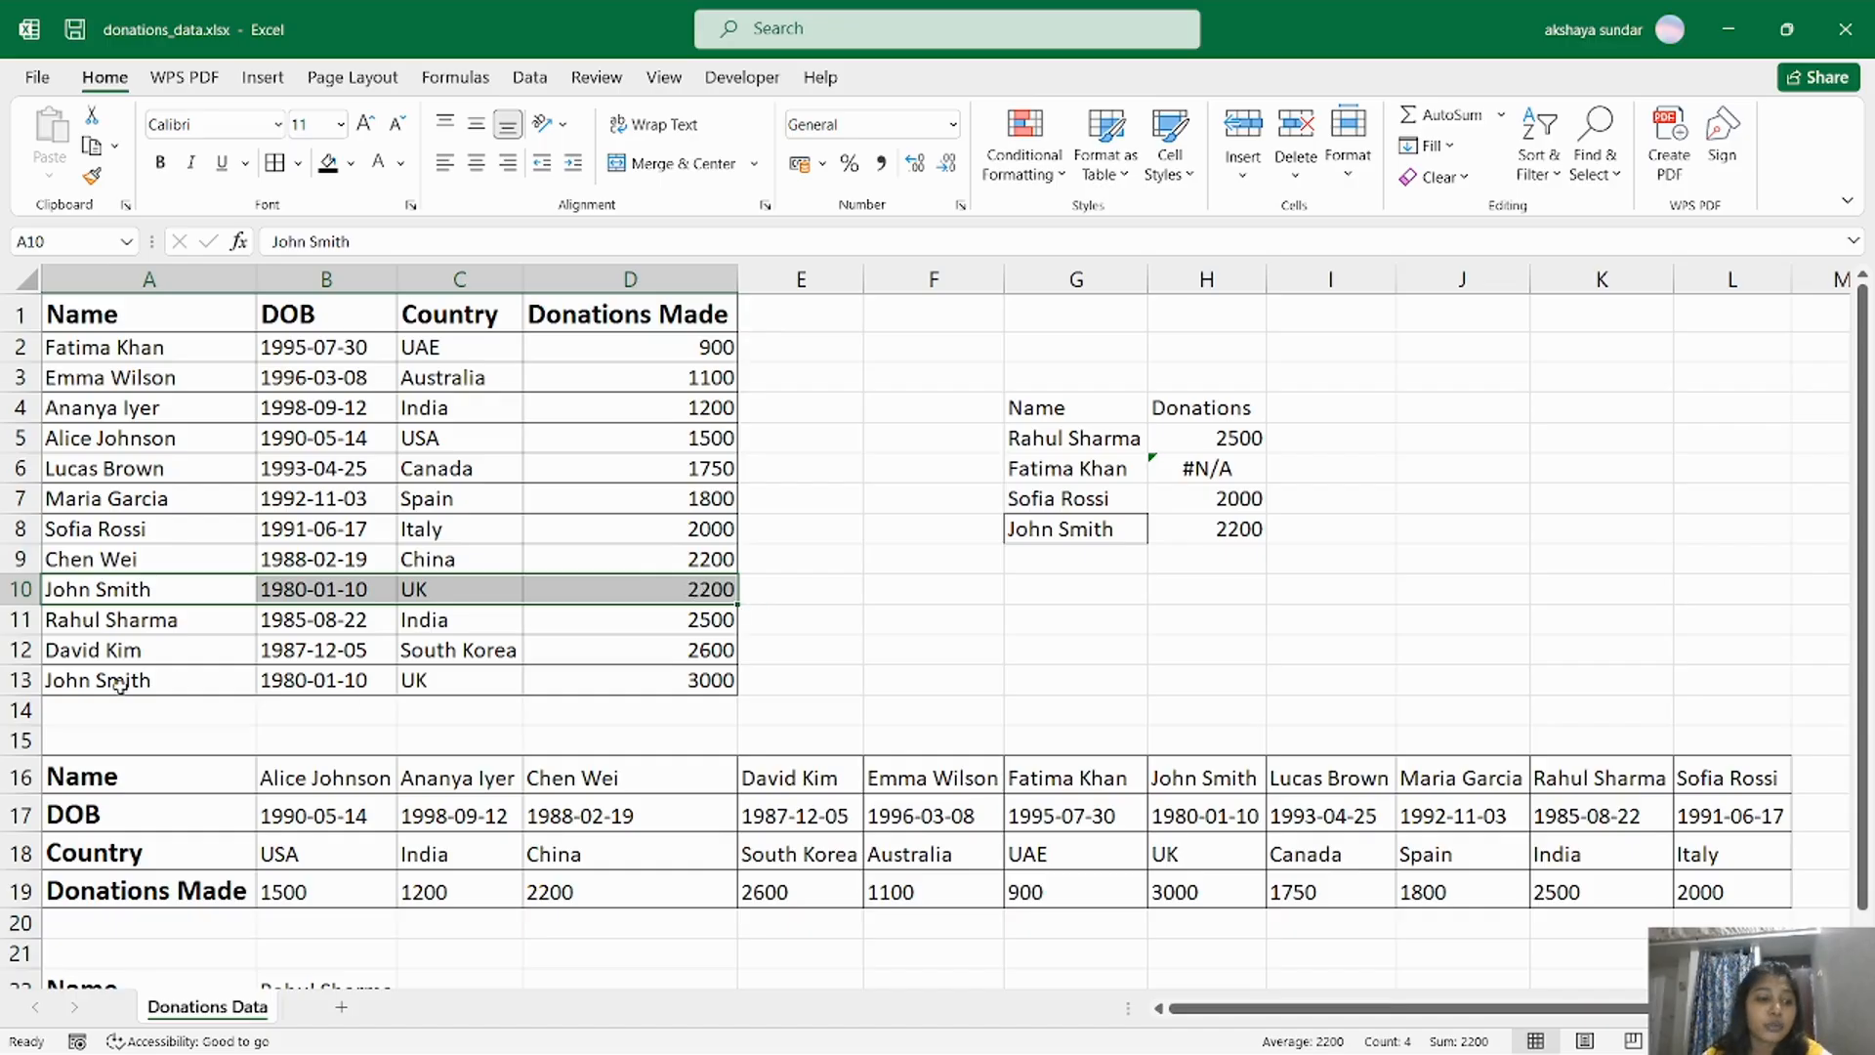
pyautogui.moveTo(117, 684); pyautogui.dragTo(734, 684)
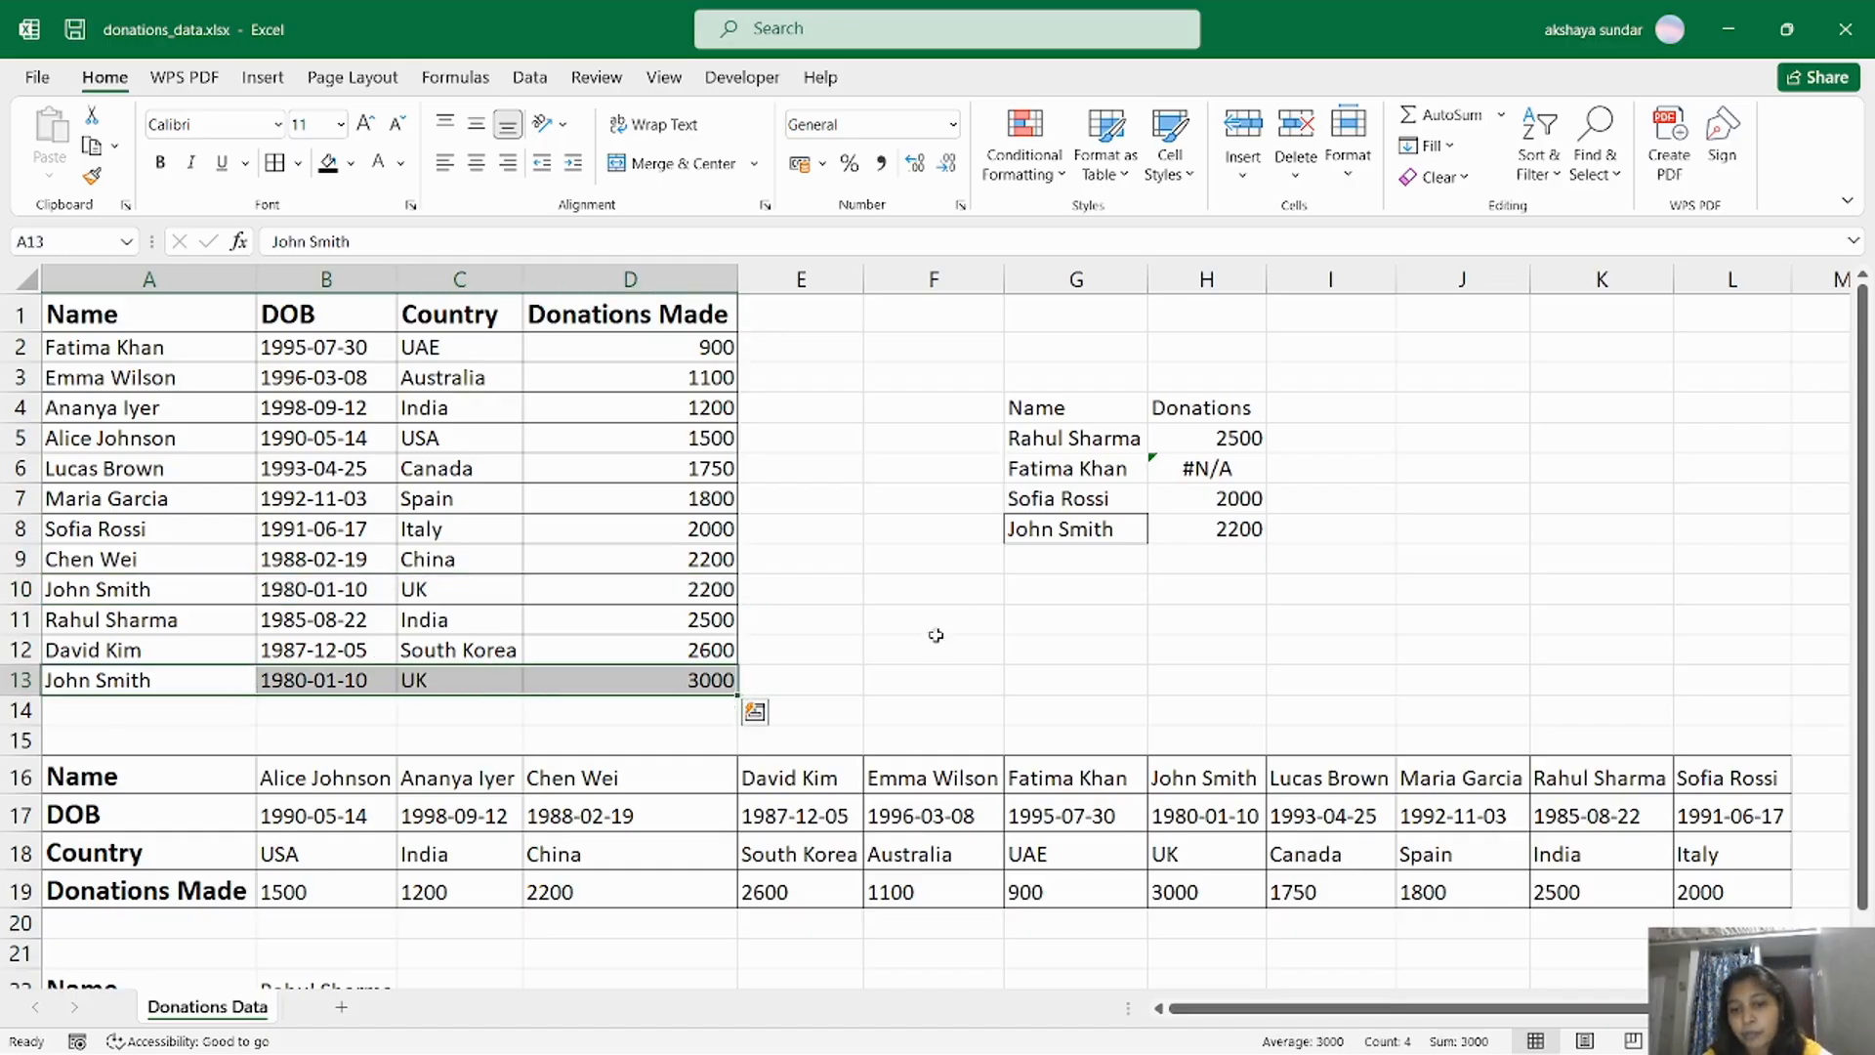